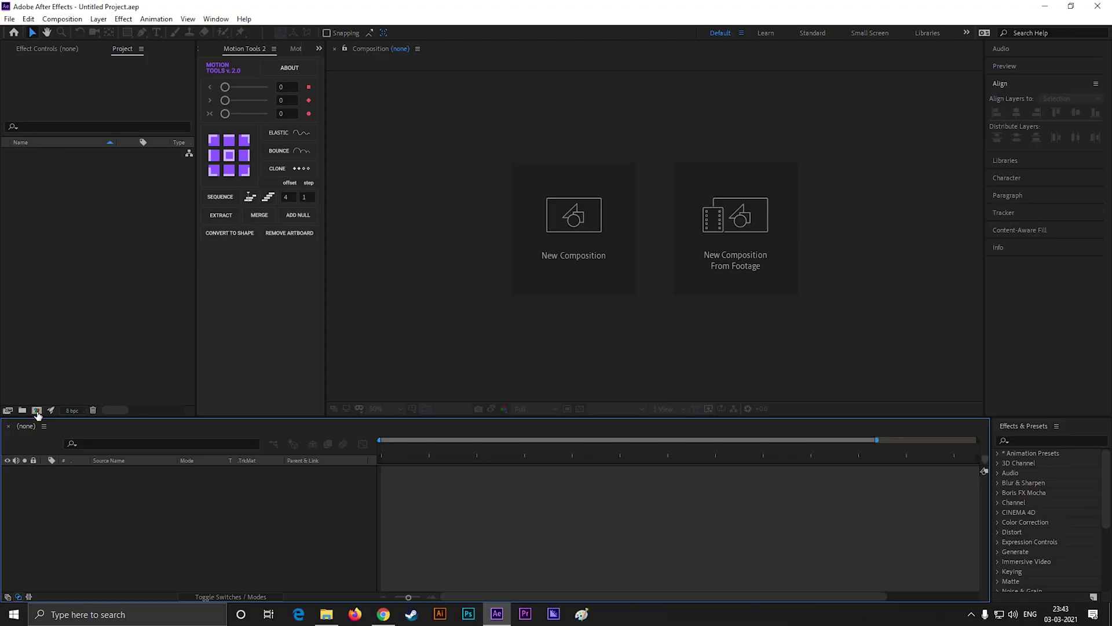
Create a 1920×1080 composition named 'line main' at 29.97 fps, 0;00;08;00 long
left_click(36, 410)
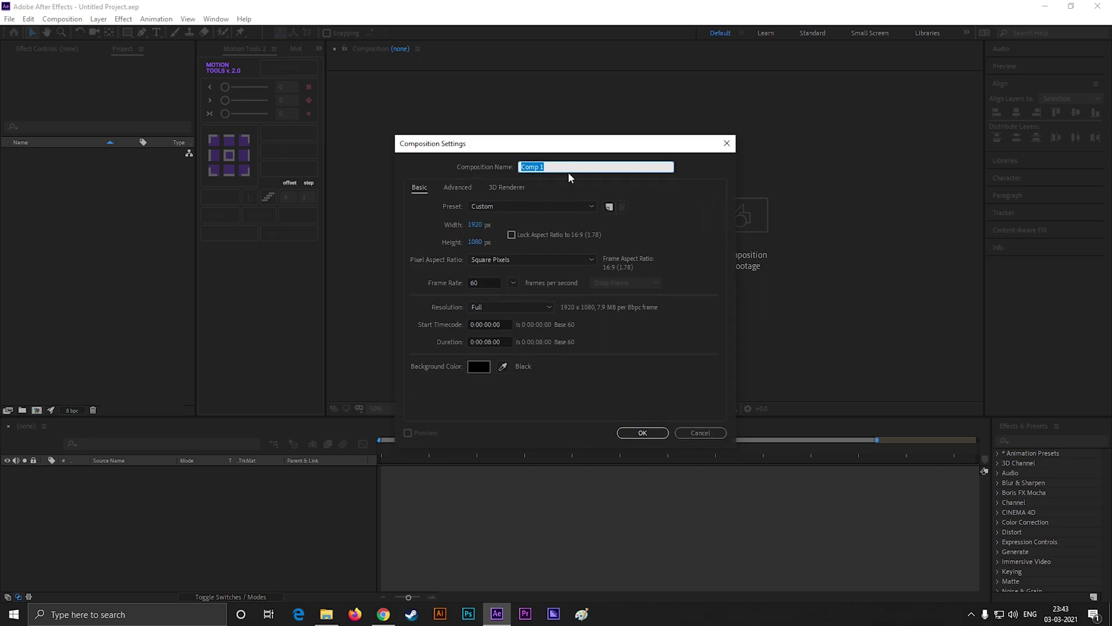
type("line main")
left_click(513, 283)
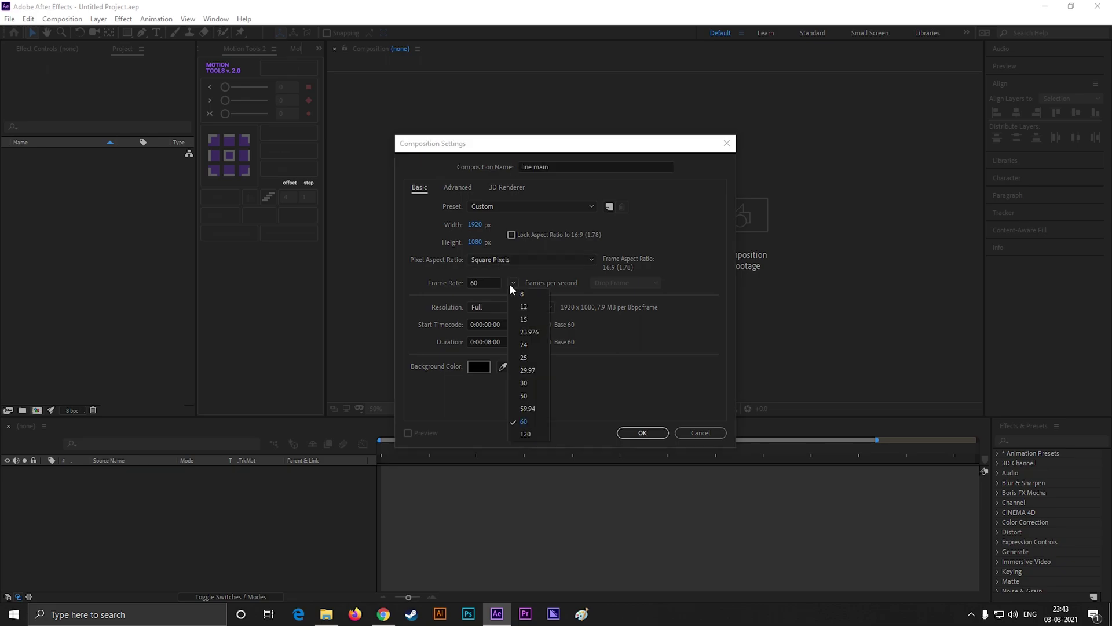
left_click(533, 371)
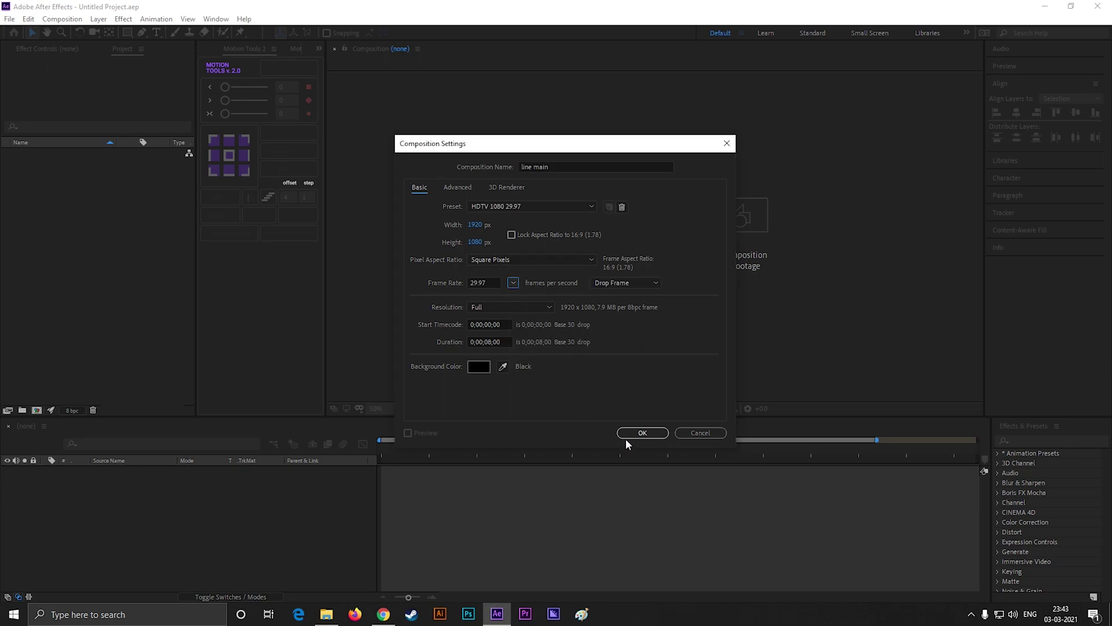
left_click(488, 340)
key("BackSpace")
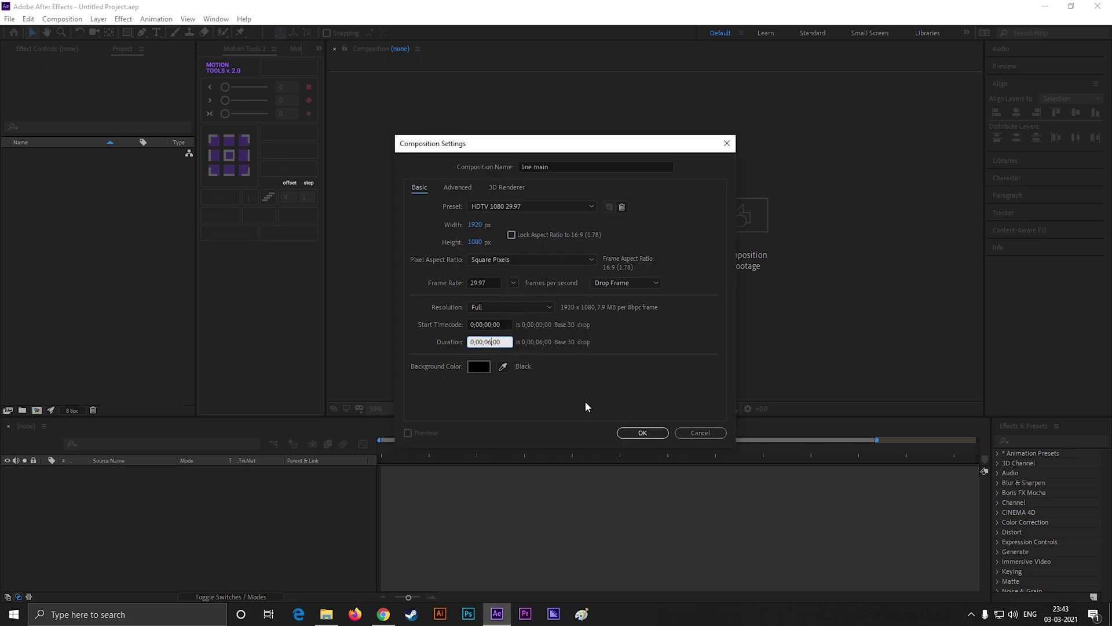
type("4")
left_click(565, 397)
left_click(491, 342)
key("BackSpace")
type("8")
left_click(550, 386)
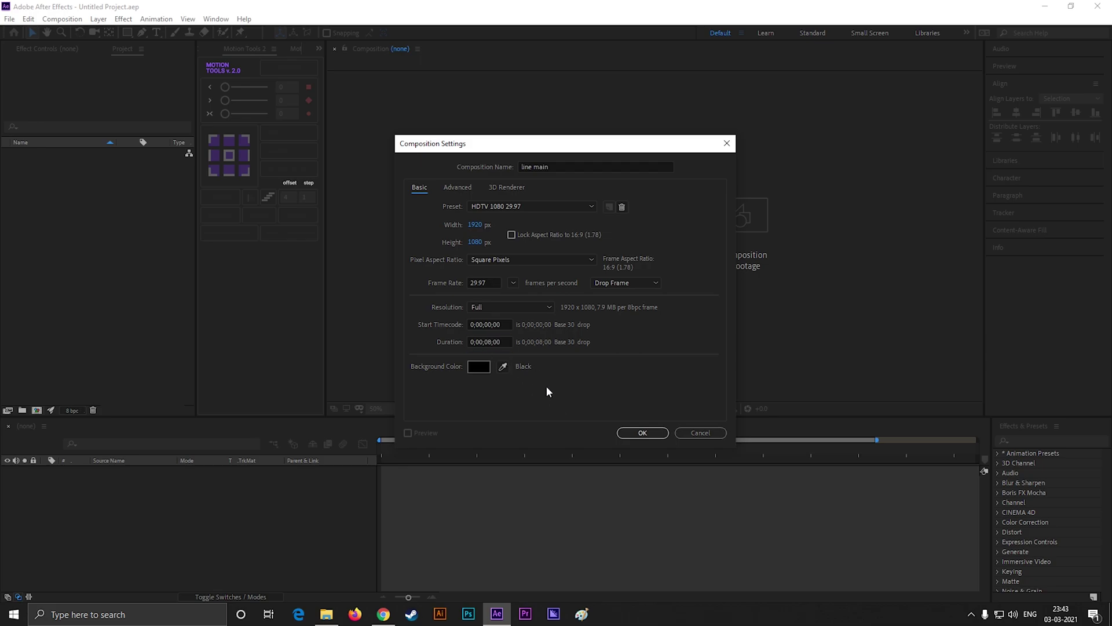
left_click(624, 433)
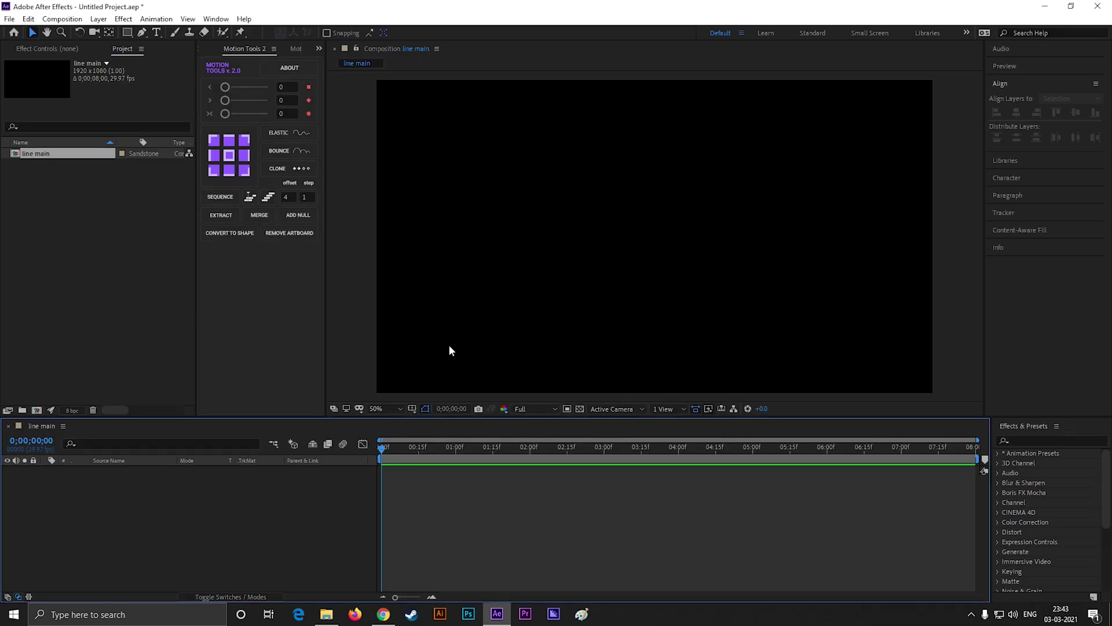
Make a new composition called 'Line' with width and height both 1000 px
key("ctrl+n")
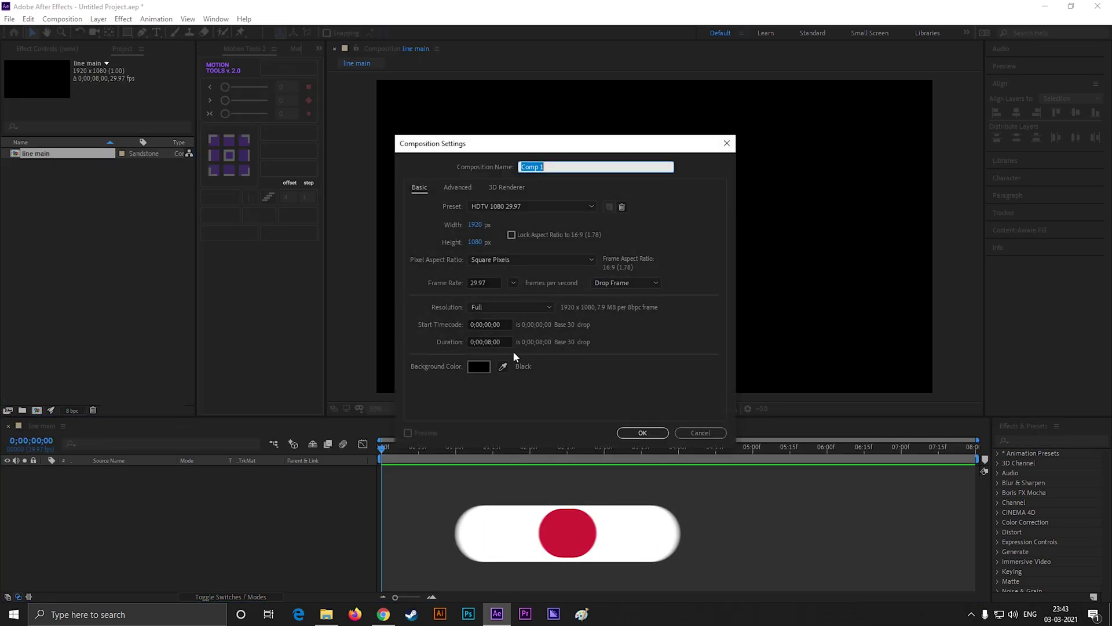
type("1000")
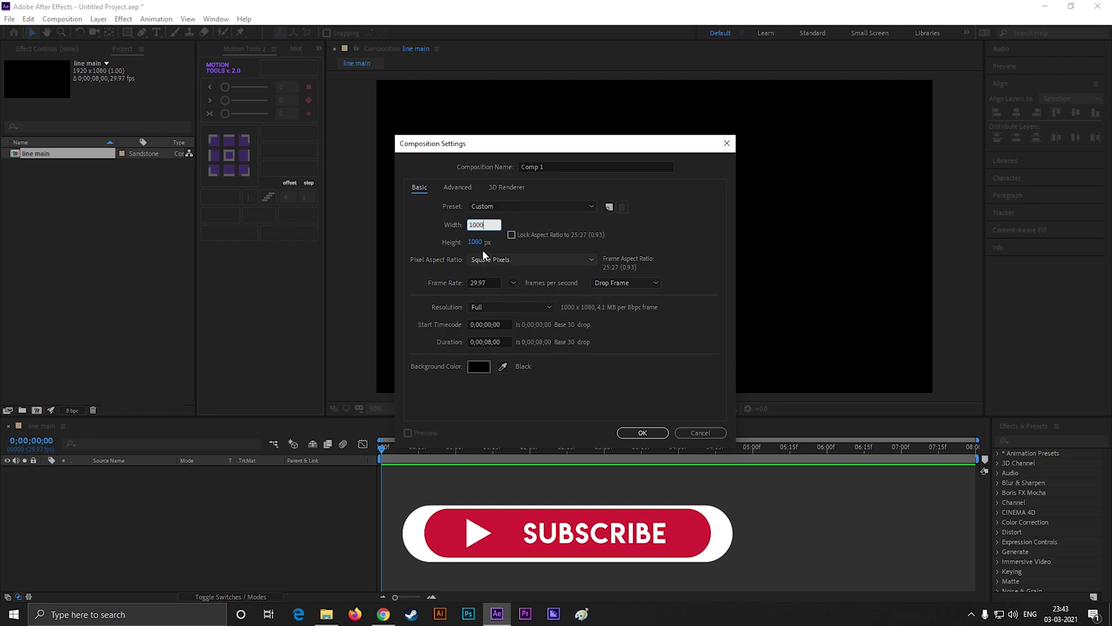
left_click(476, 242)
type("1000")
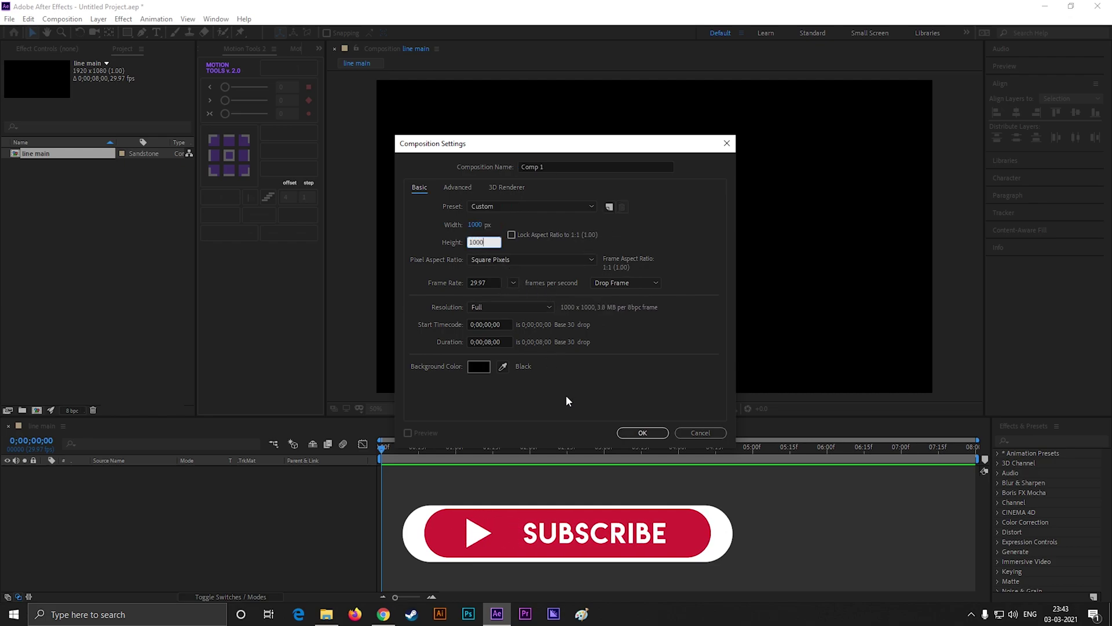
left_click(568, 401)
left_click(571, 166)
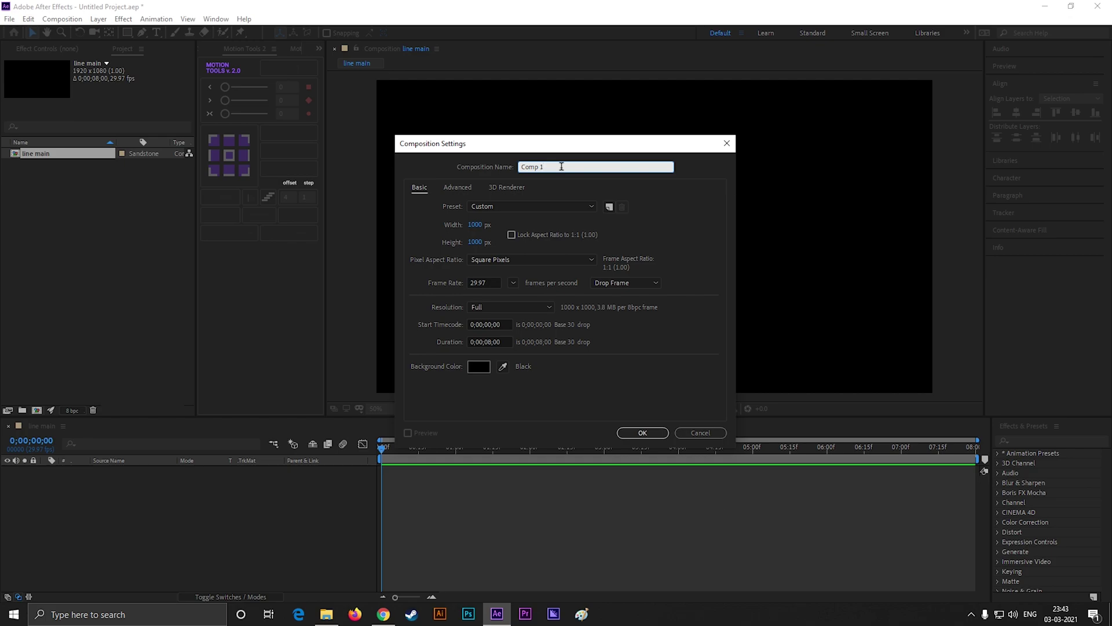
left_click(641, 433)
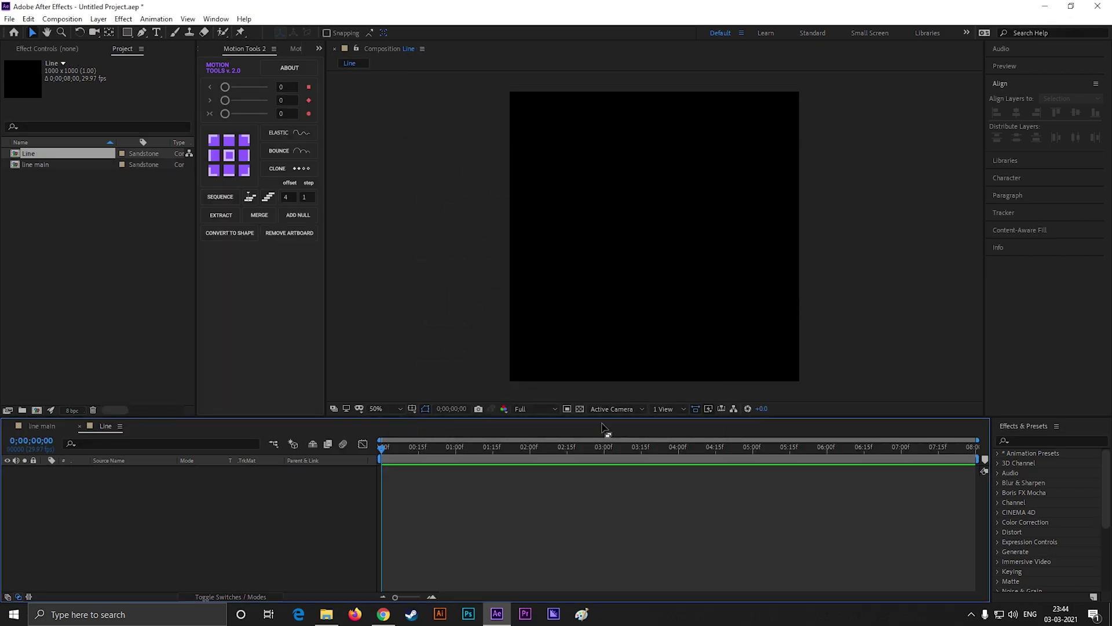
Show the Title/Action Safe guides and view the Line comp at 100%, with the Pen tool active
left_click(410, 409)
left_click(440, 420)
key("g")
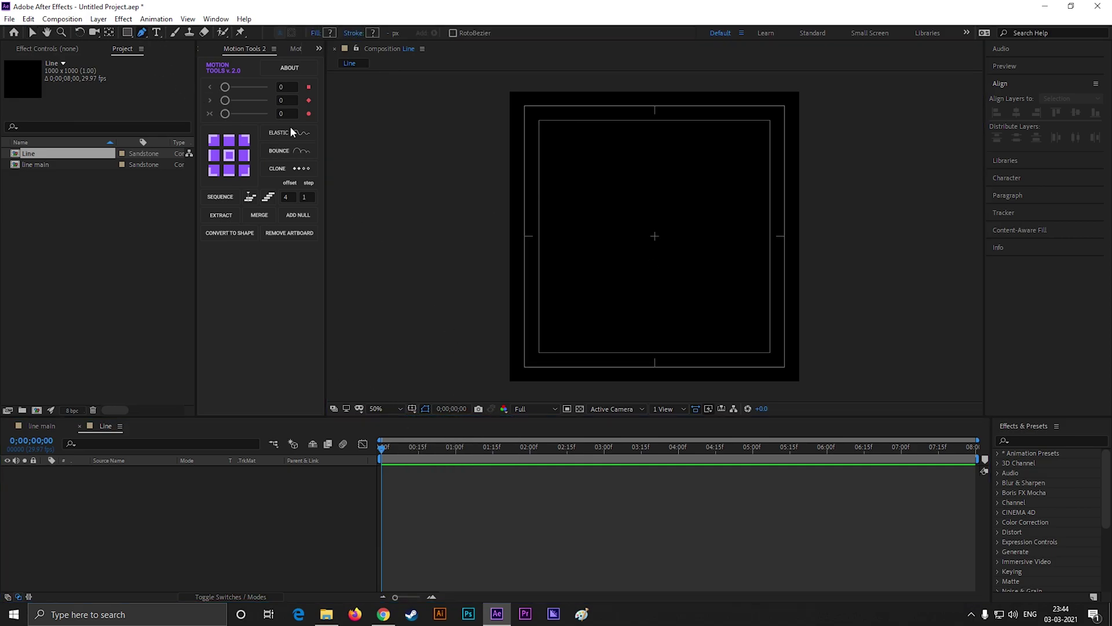
key("slash")
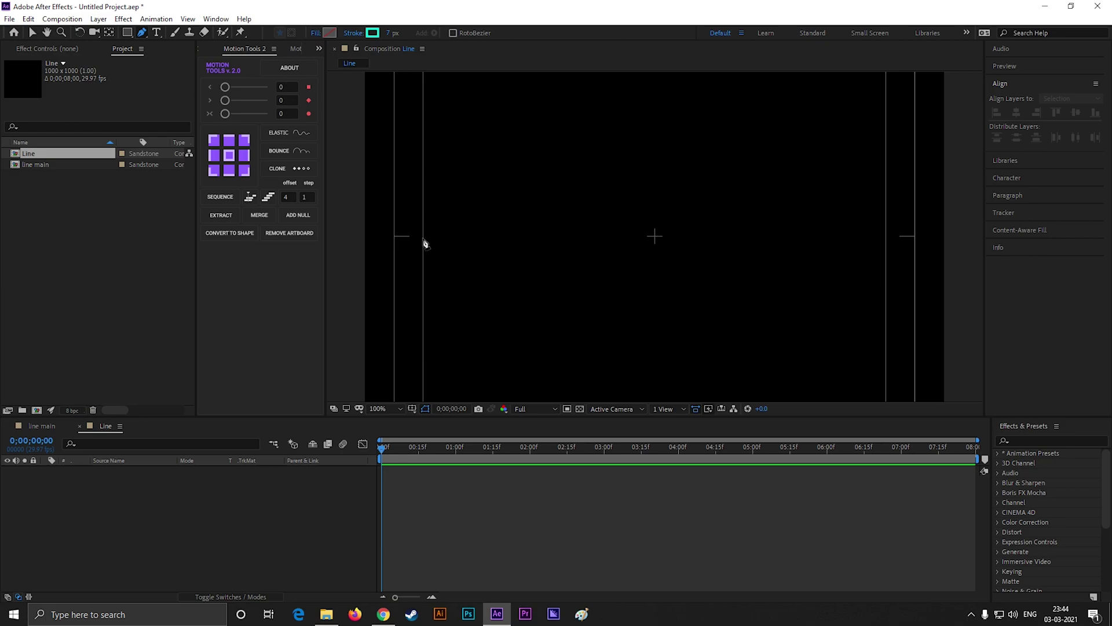
Draw a horizontal line between the left and right guides and thicken its stroke to 15 px
left_click(410, 237)
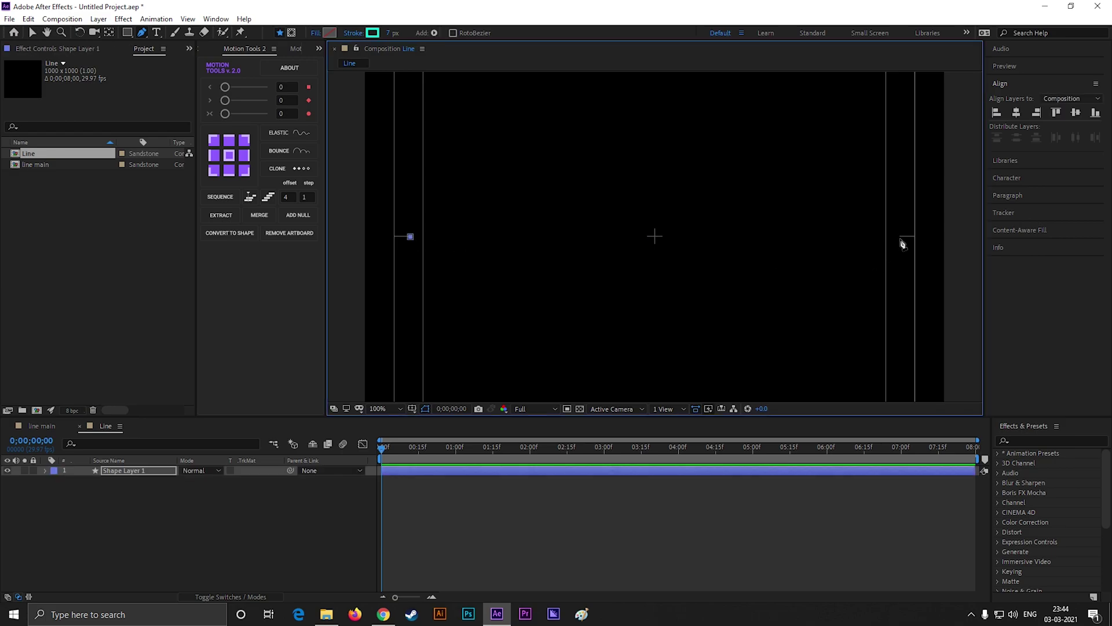
left_click(899, 237)
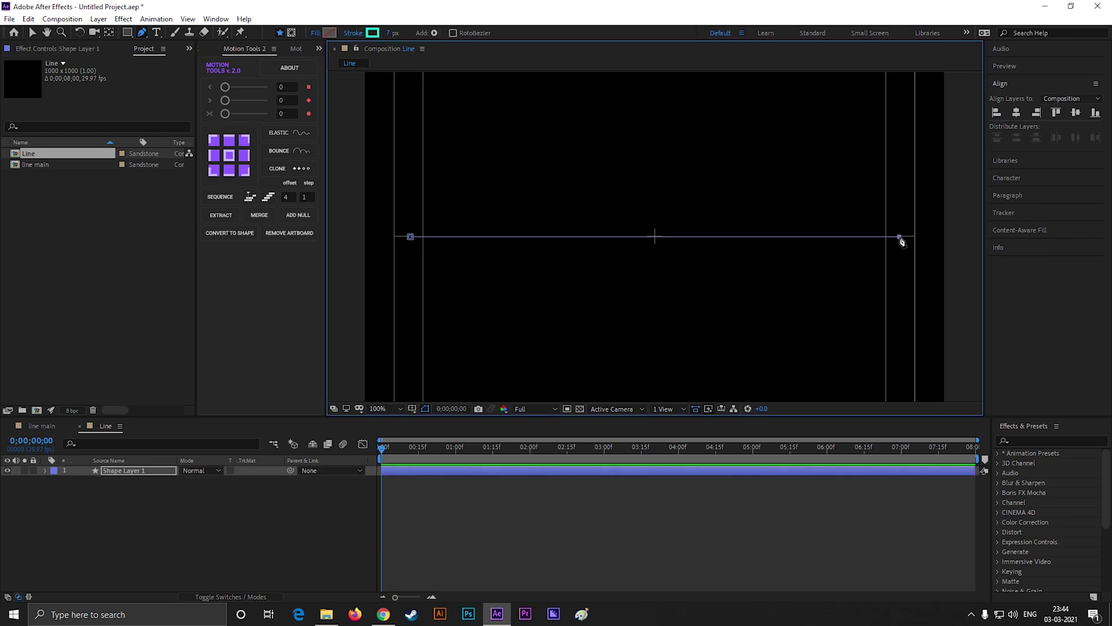
left_click(33, 33)
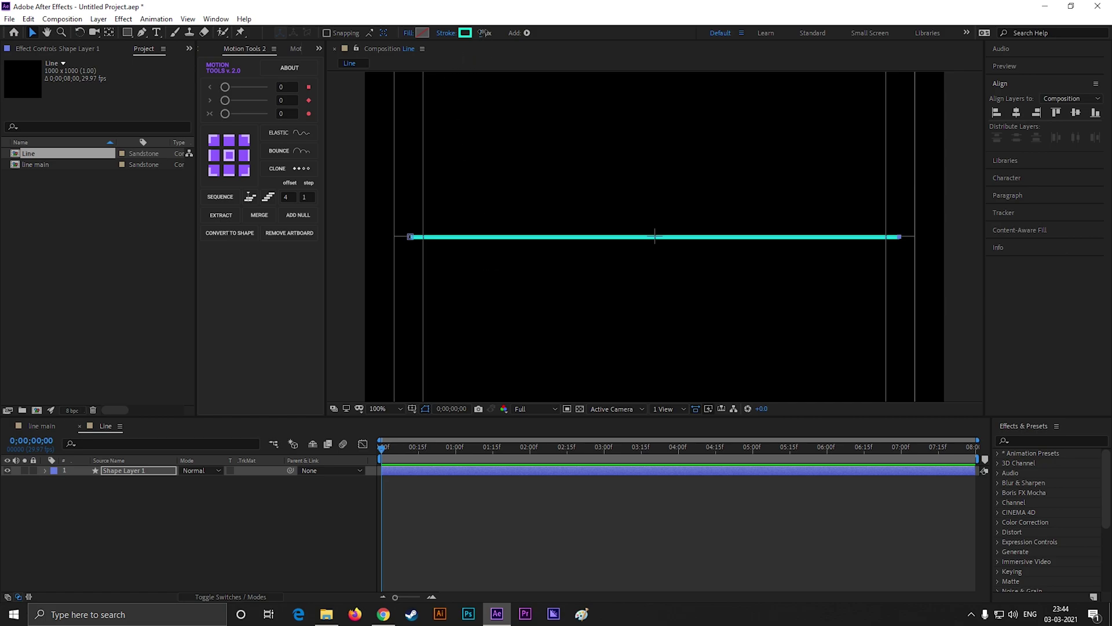
left_click_drag(483, 33, 485, 33)
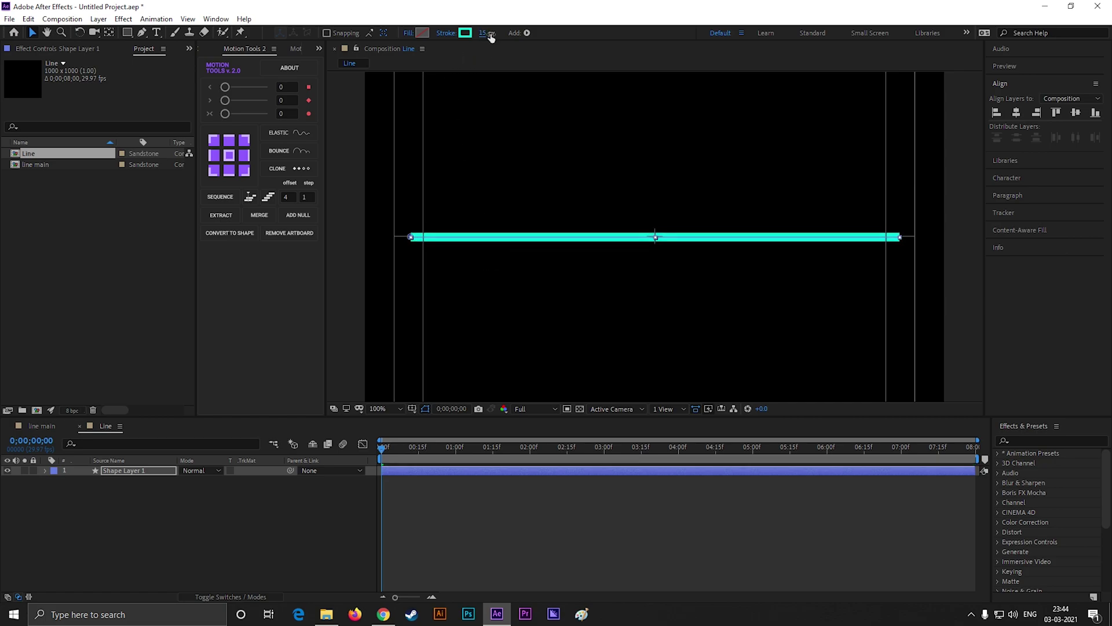
left_click(78, 497)
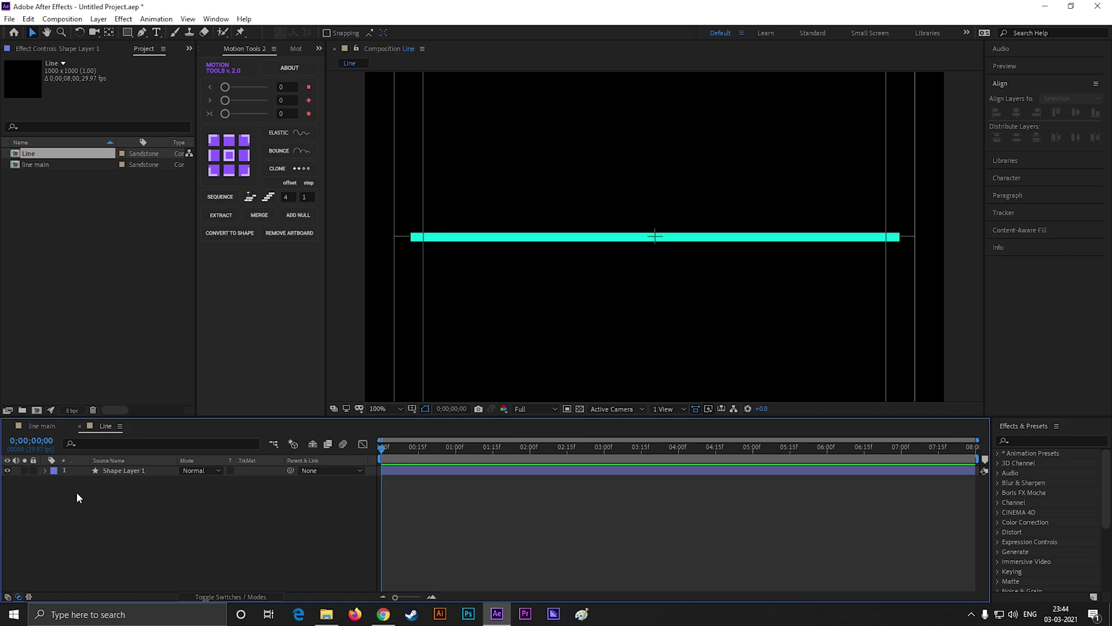
Add a Zig Zag to the line with Smooth points and Size 28
left_click(45, 470)
left_click(278, 480)
left_click(317, 467)
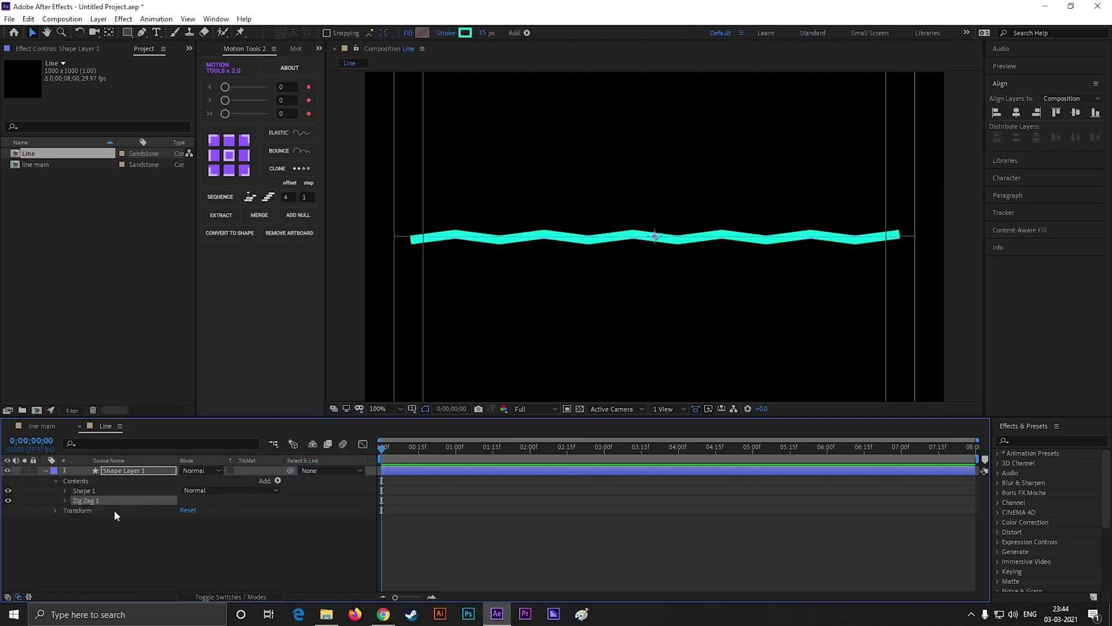
left_click(64, 501)
left_click_drag(184, 513, 192, 513)
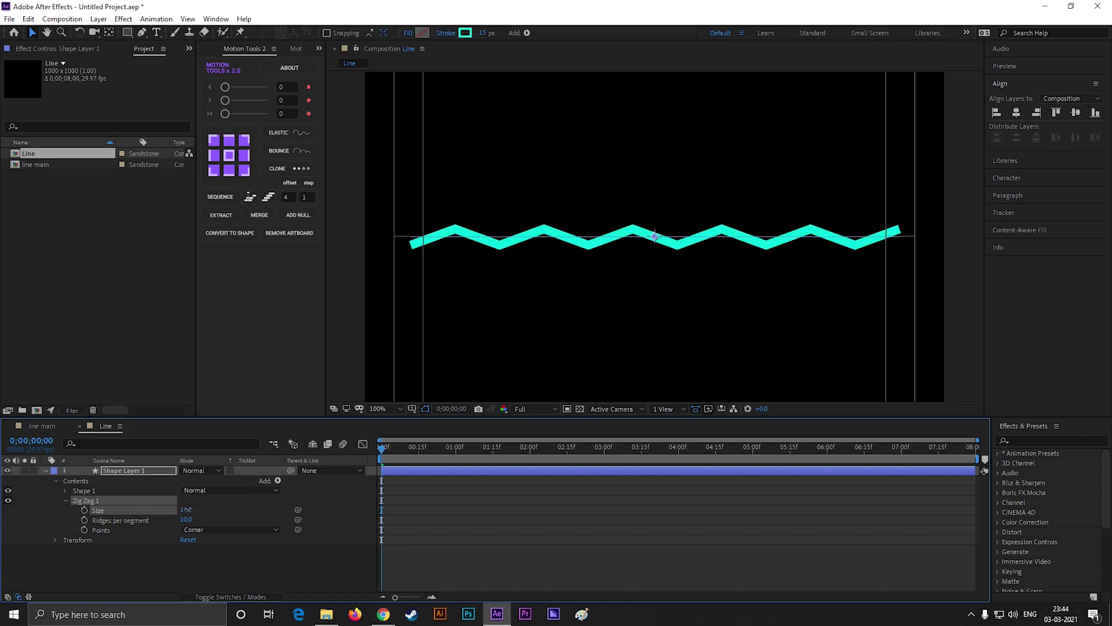
left_click(197, 530)
left_click(217, 558)
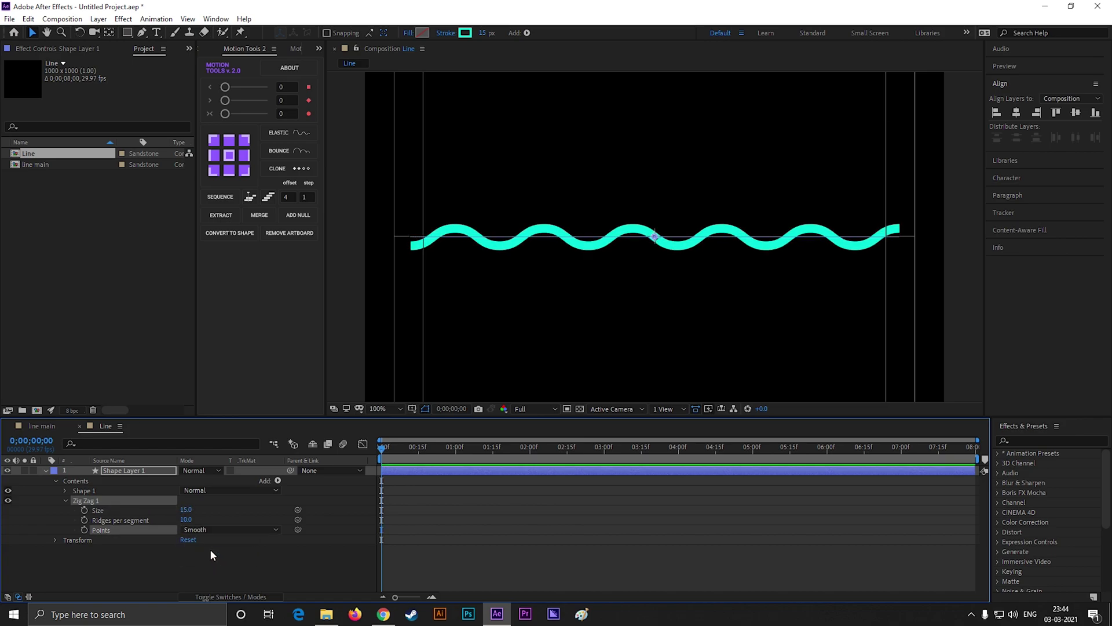
left_click_drag(185, 510, 185, 509)
left_click(200, 549)
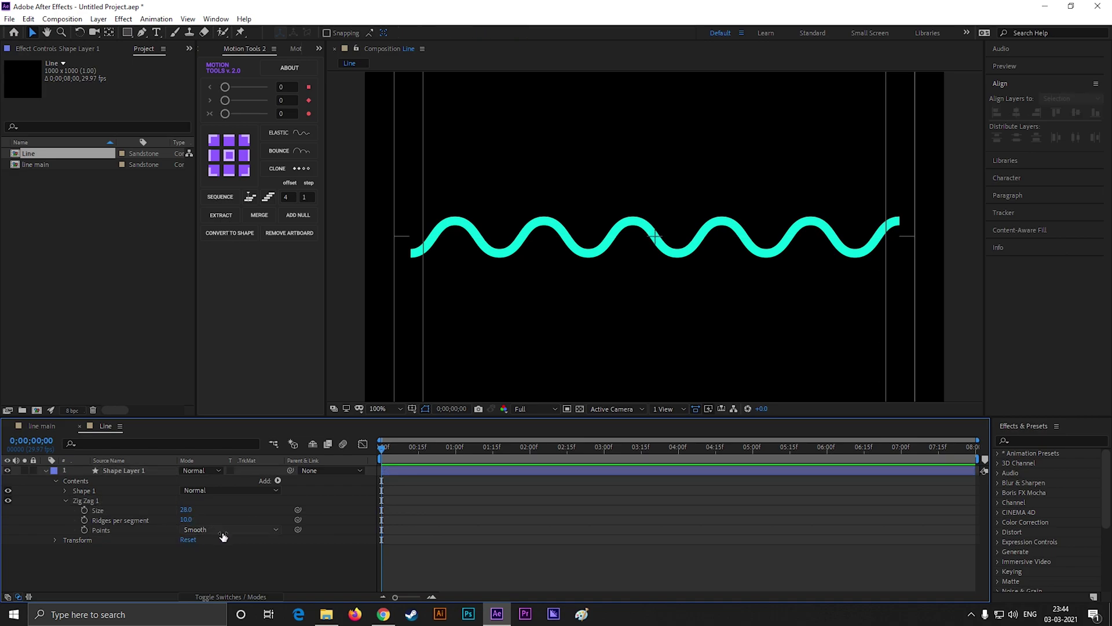
Set Stroke 1's Line Cap to Round Cap so the wave has rounded ends
left_click(65, 491)
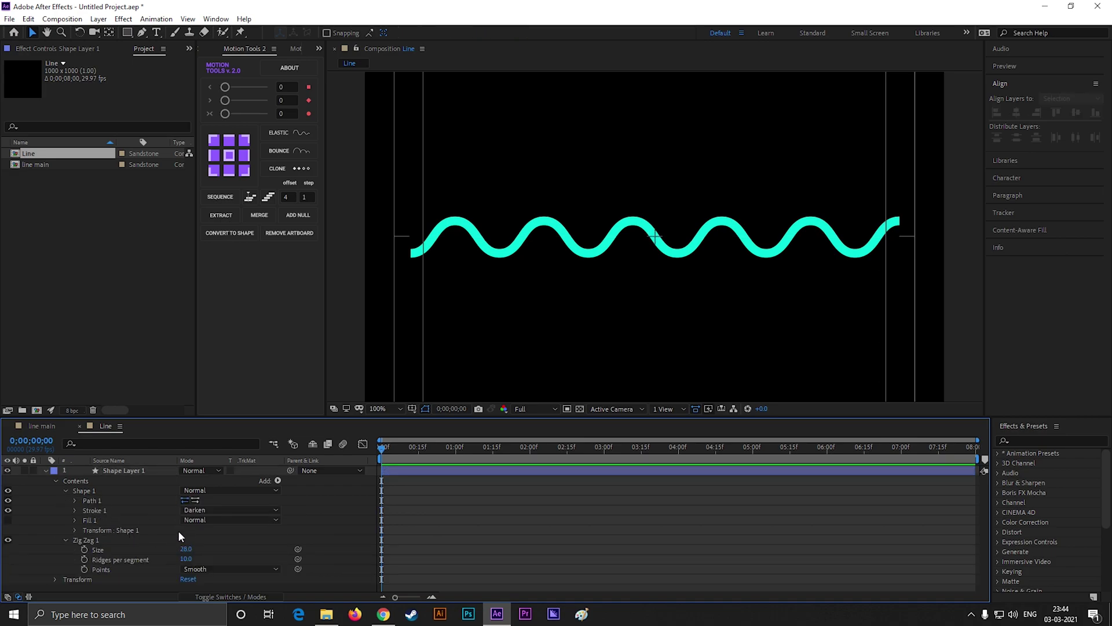
left_click(74, 510)
scroll(174, 530, "down", 2)
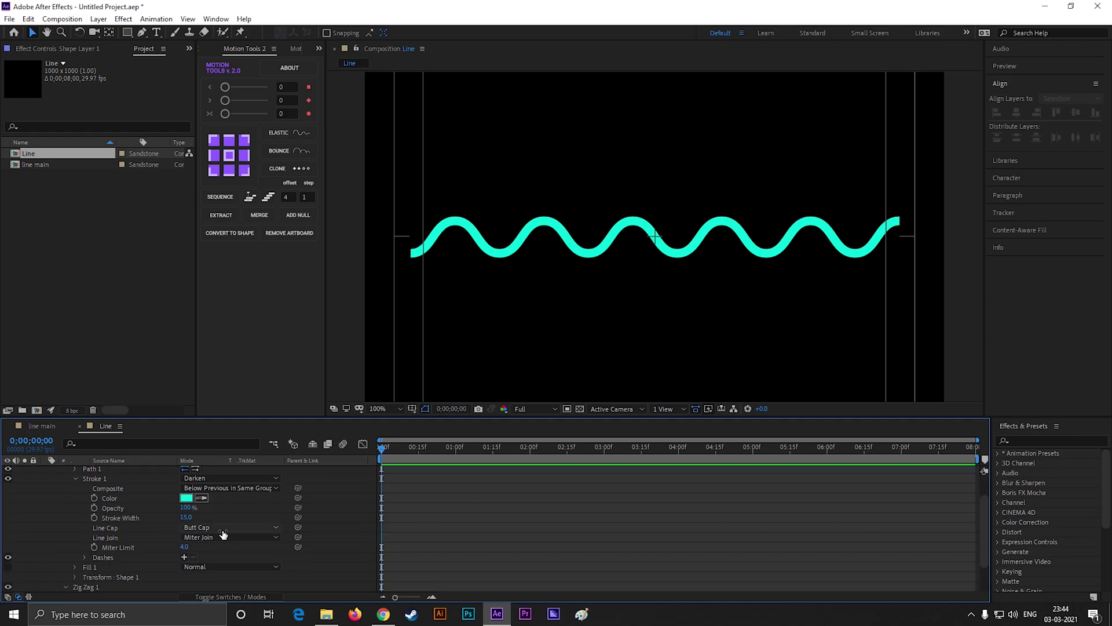
left_click(229, 527)
left_click(239, 553)
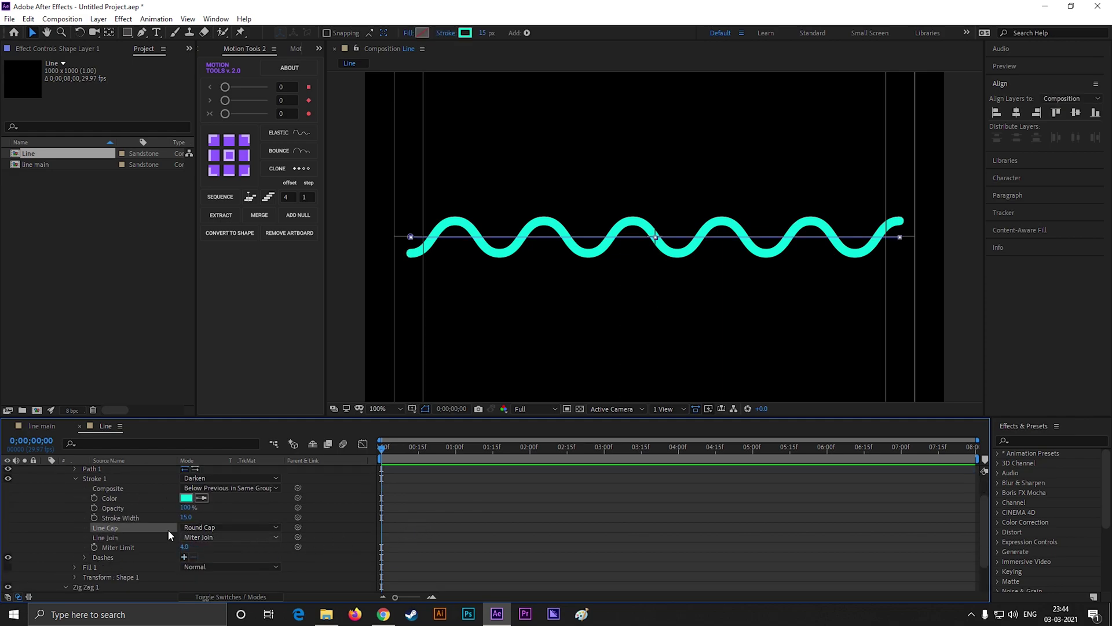
left_click(76, 478)
left_click(277, 481)
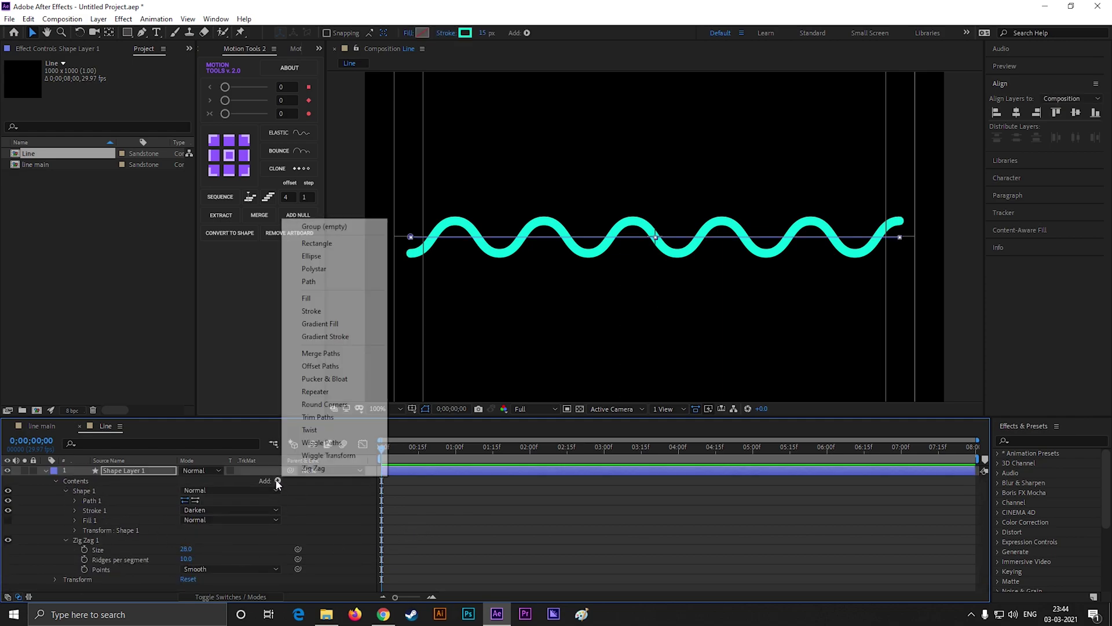
Add Trim Paths to the wave and set its Start to 21%, keeping End at 78%
left_click(65, 493)
left_click(65, 493)
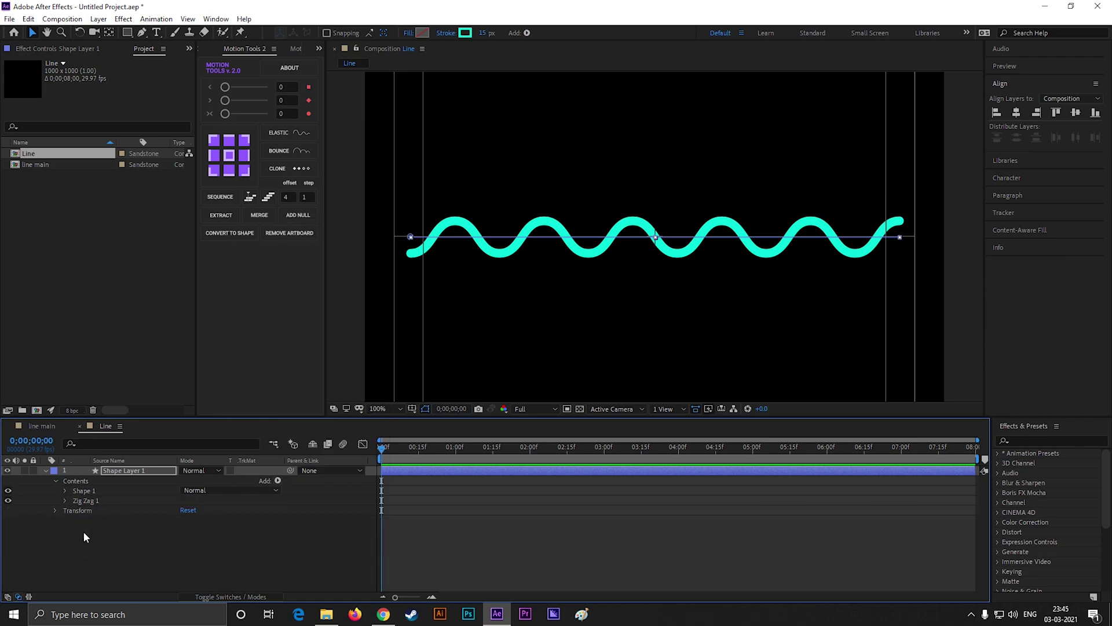
left_click(65, 500)
left_click(278, 481)
left_click(317, 417)
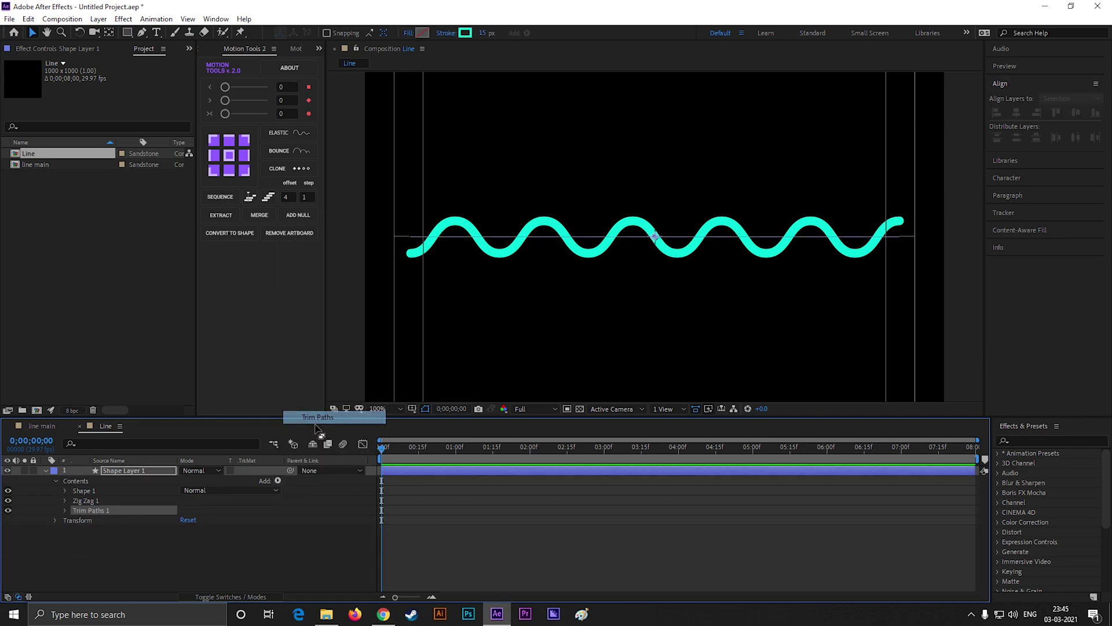
left_click(65, 511)
mouse_move(186, 519)
left_mouse_down()
mouse_move(201, 519)
mouse_move(175, 529)
mouse_move(195, 519)
mouse_move(185, 519)
left_mouse_up()
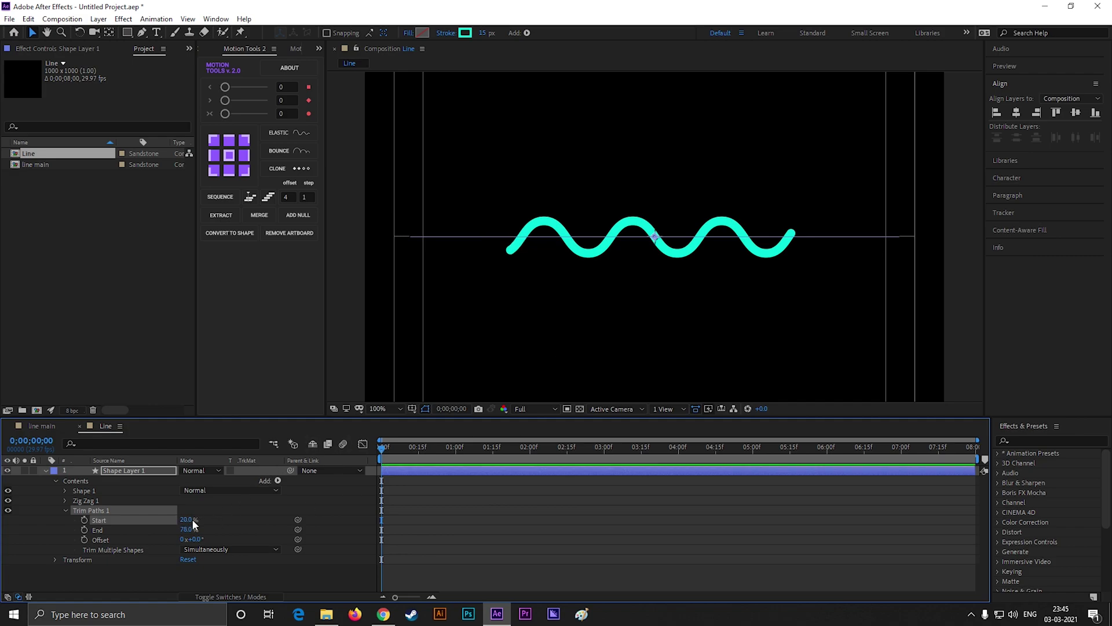
left_click_drag(185, 520, 182, 519)
left_click(588, 533)
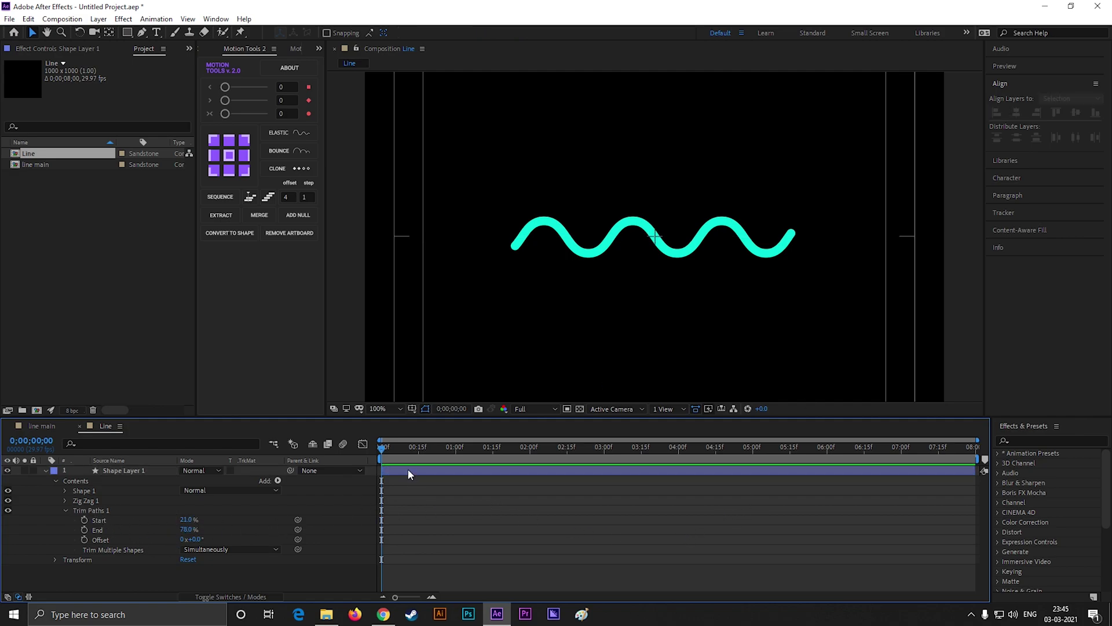
Keyframe the Trim Paths Offset from 0 to 1x revolution at two seconds, then preview
left_click(85, 540)
left_click_drag(381, 449, 531, 472)
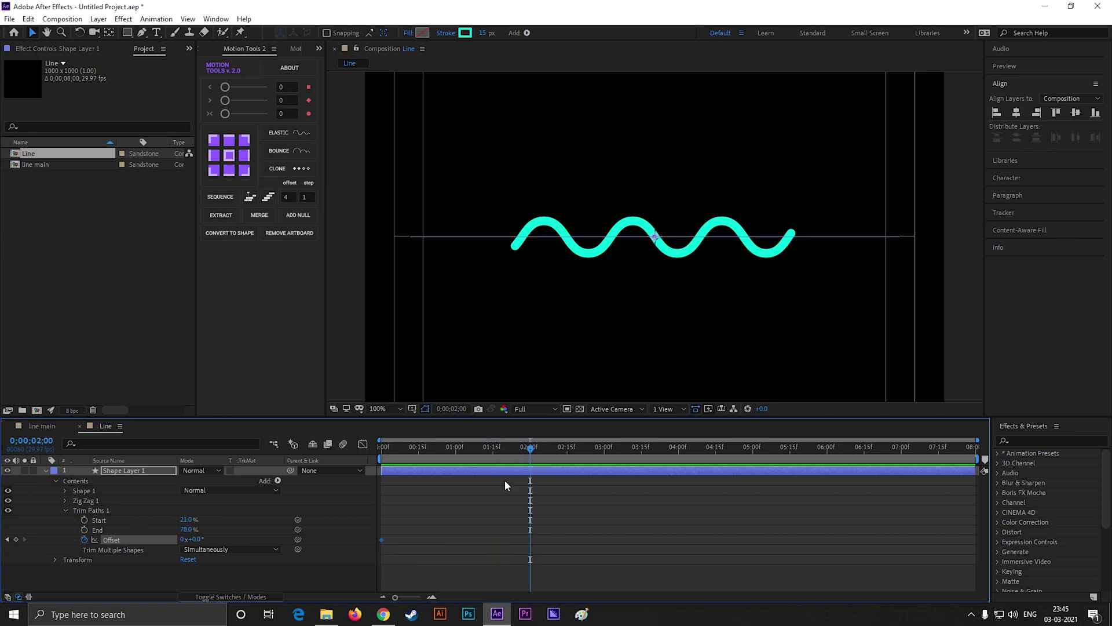
left_click(183, 539)
key("Return")
key("space")
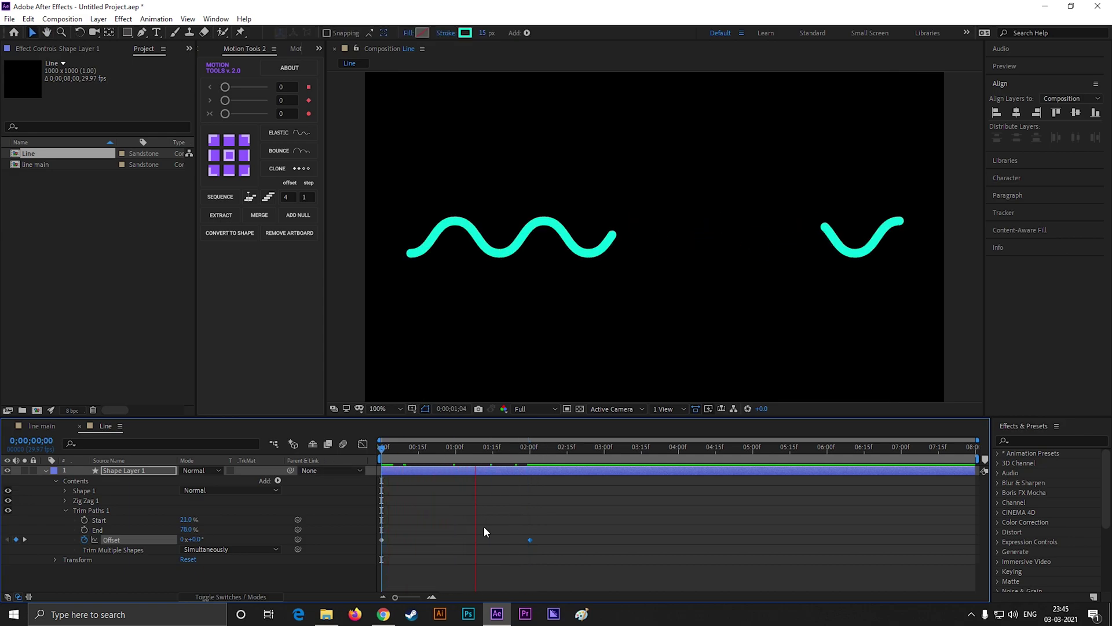
key("space")
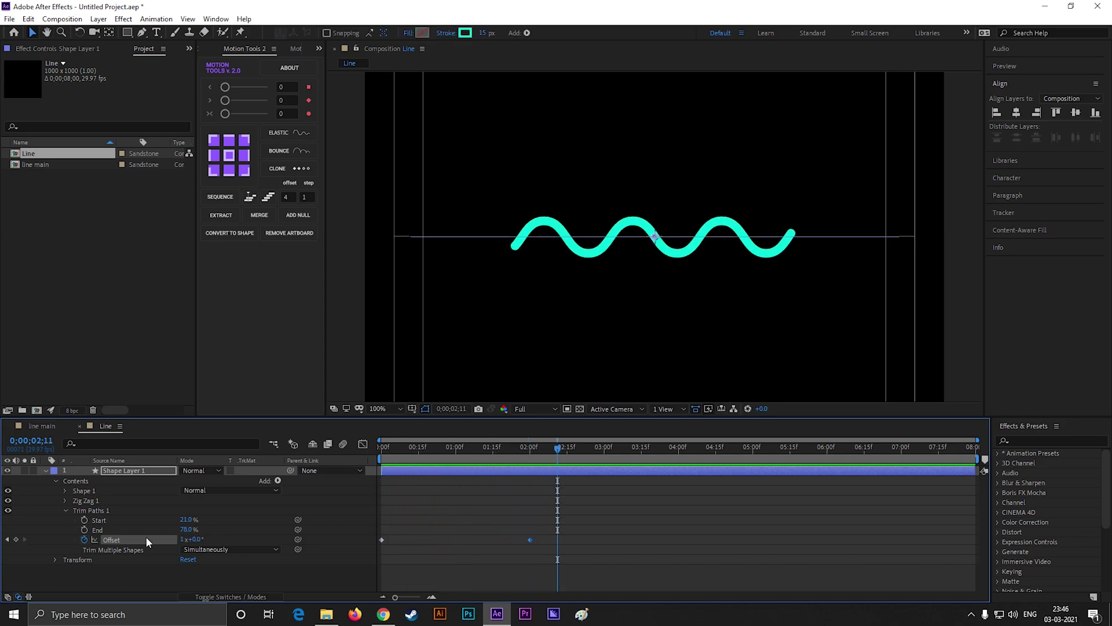
Give the Offset a loopOut() expression so the scroll repeats endlessly, and preview it
left_click(84, 539, "alt")
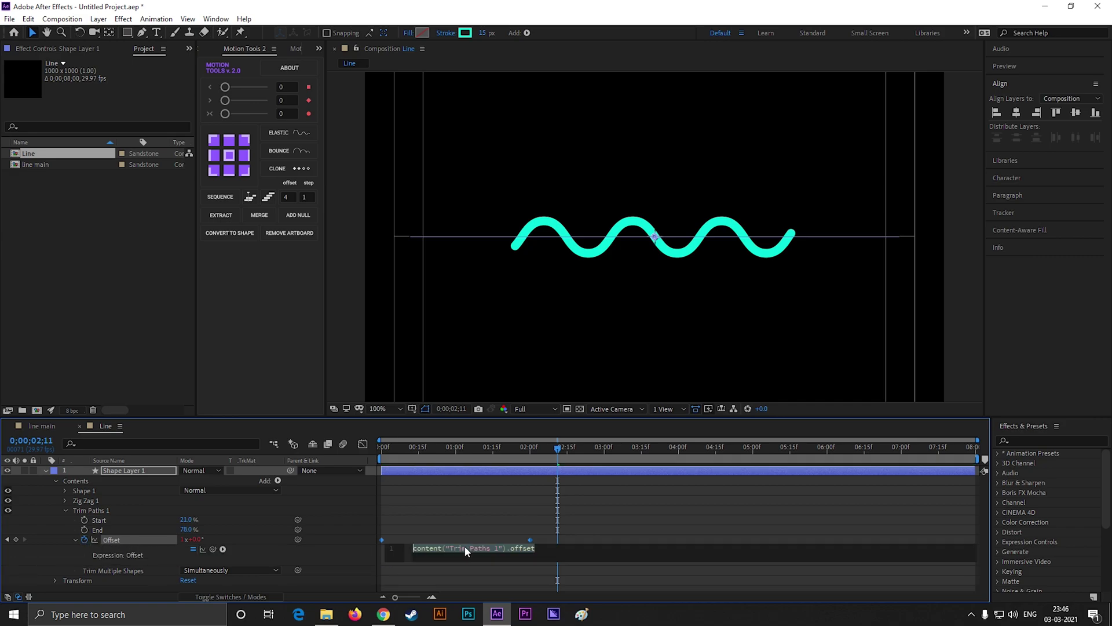
type("loop")
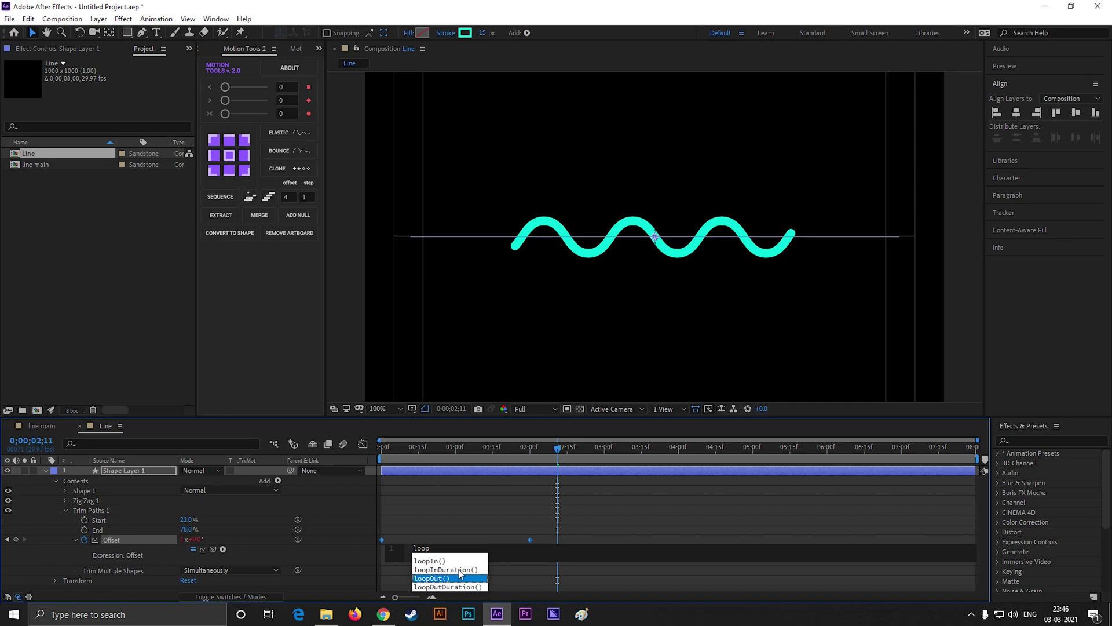
left_click(469, 574)
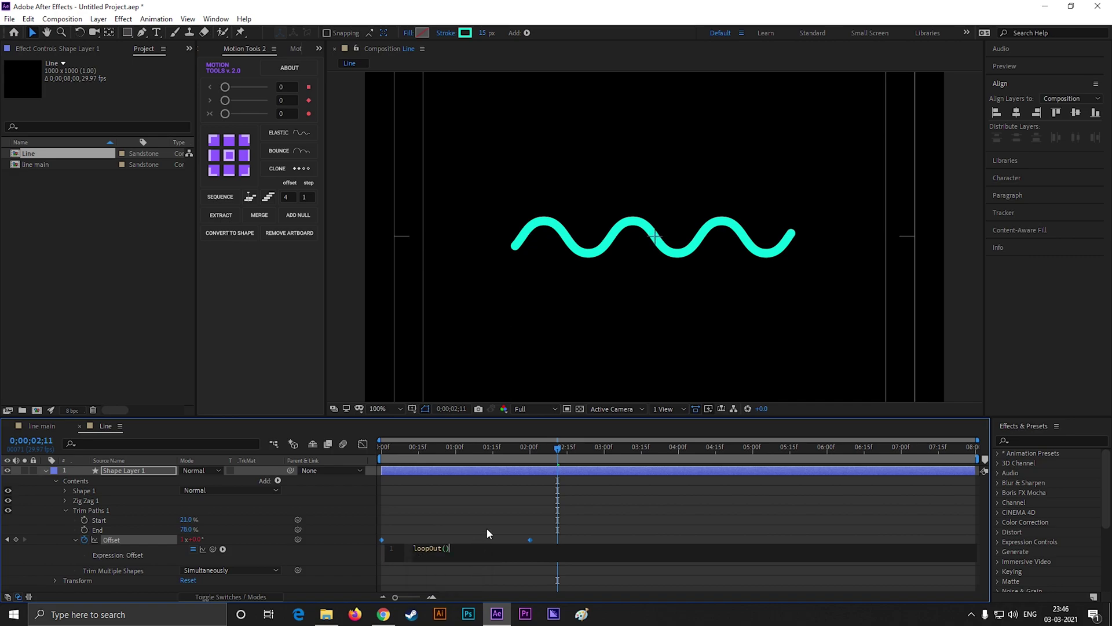
left_click(577, 468)
key("space")
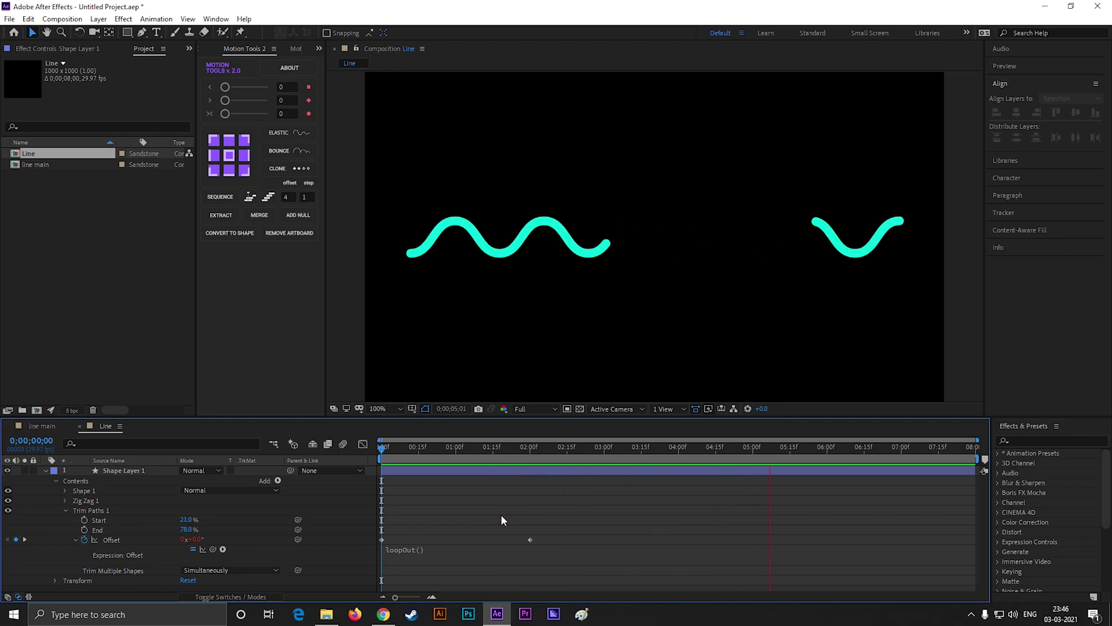
key("space")
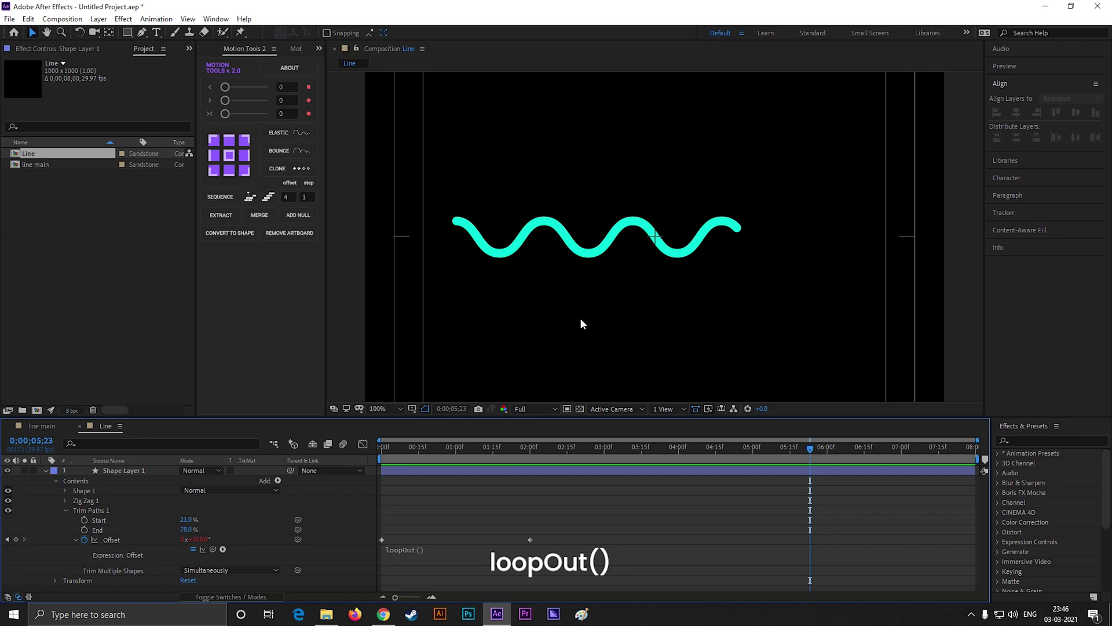
Add the Line comp as a layer in line main, rotated -45° and scaled to 22%
left_click(47, 429)
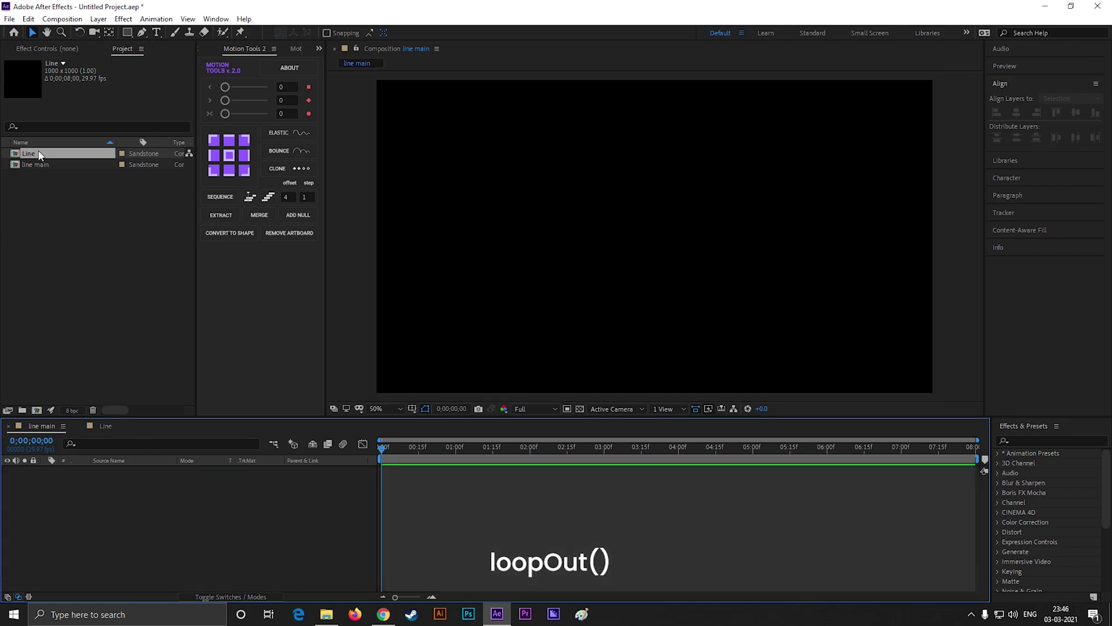
left_click_drag(29, 154, 119, 481)
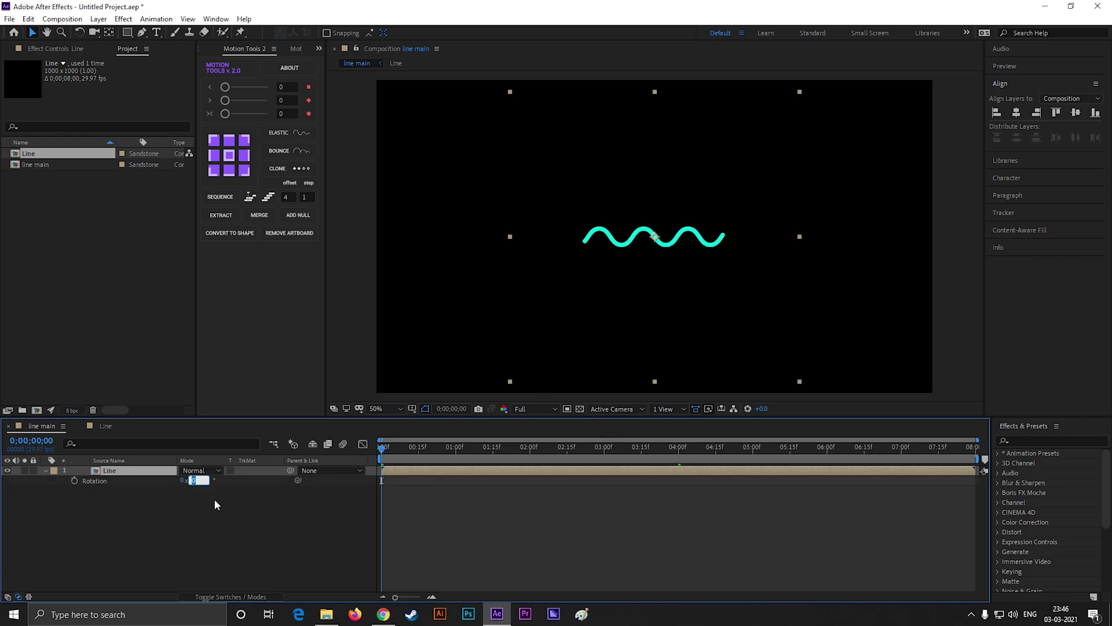
type("-45")
key("Return")
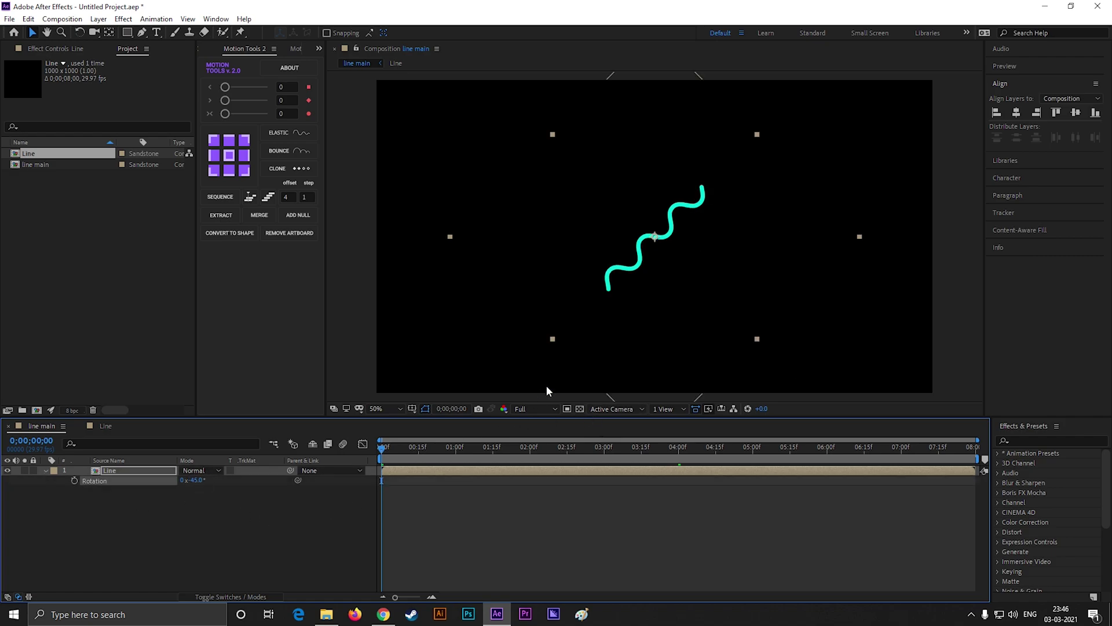
key("s")
left_click_drag(211, 480, 179, 487)
left_click(241, 557)
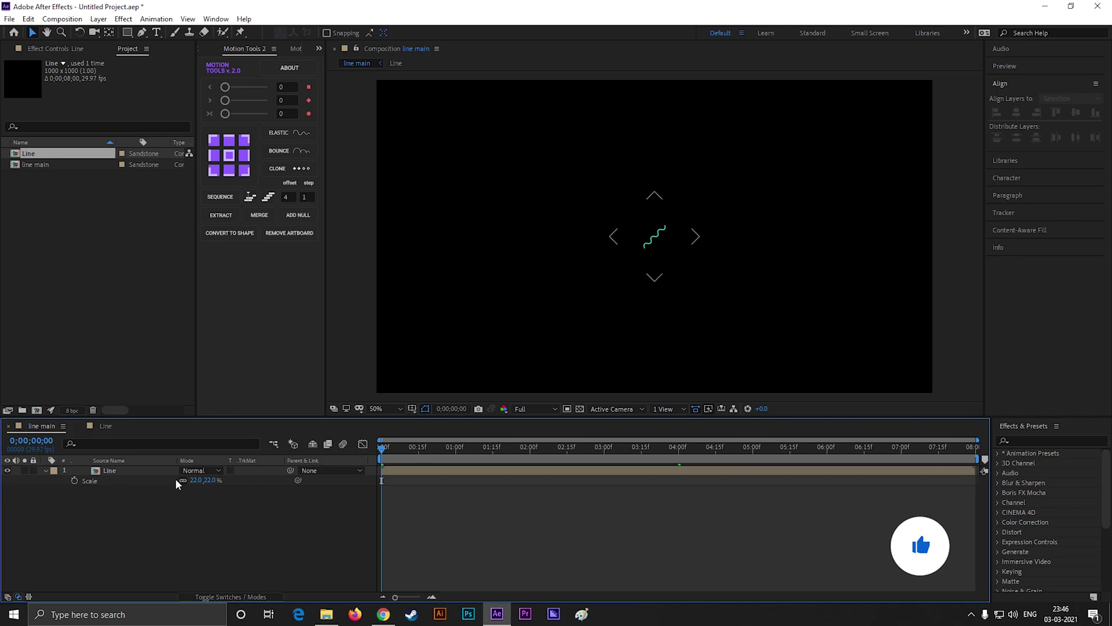
In the Line comp, widen the wave stroke to 27 px and set Trim Paths Start to 30%
left_click(109, 427)
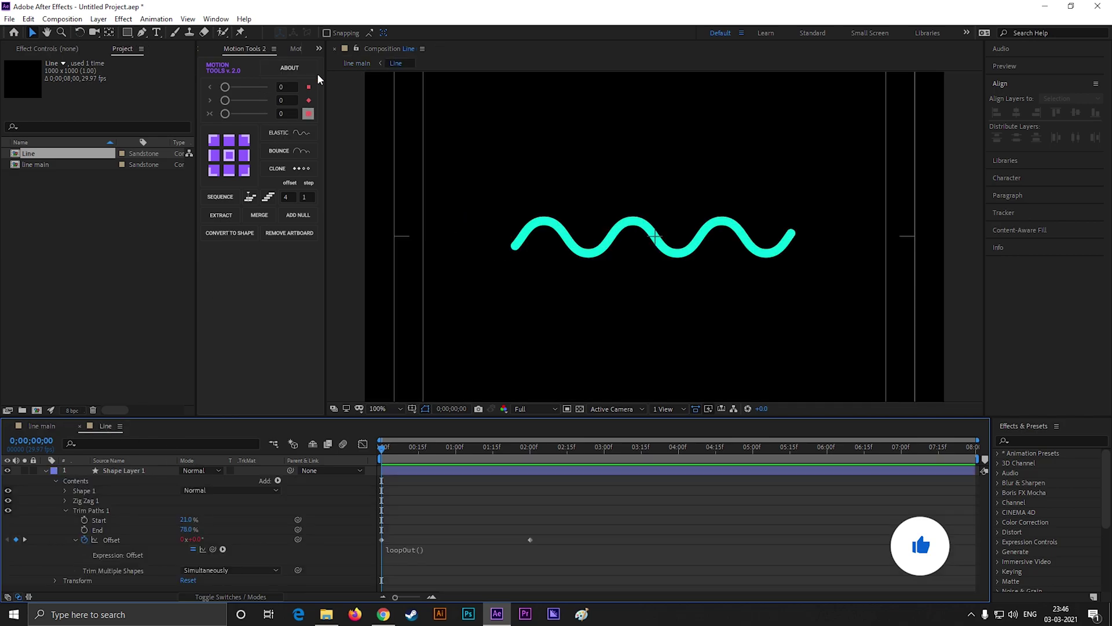
left_click(119, 470)
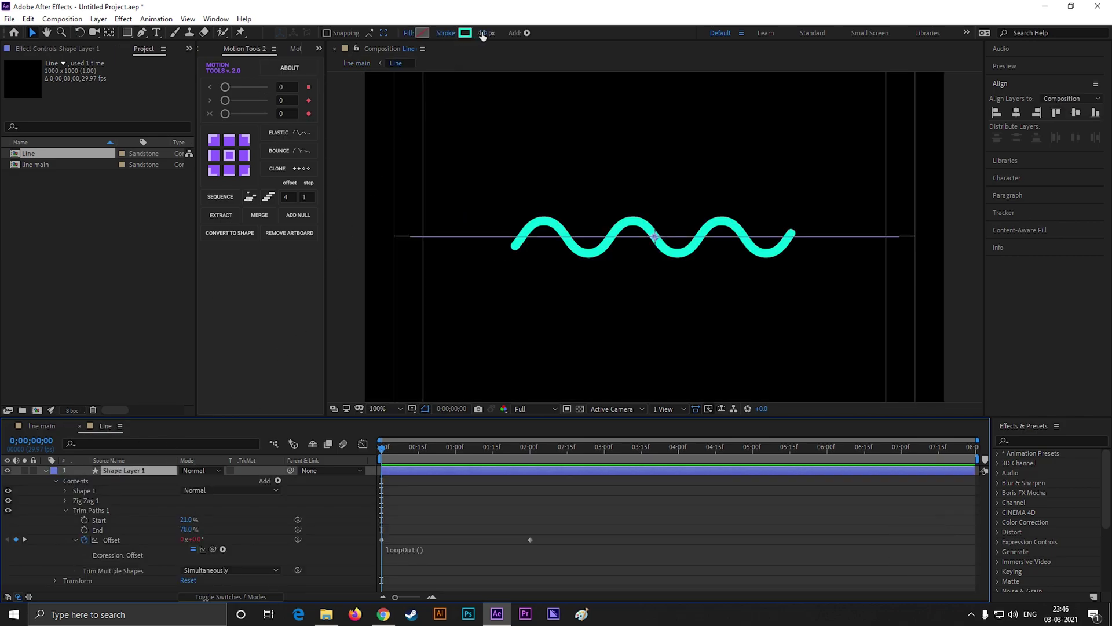
left_click_drag(482, 36, 491, 36)
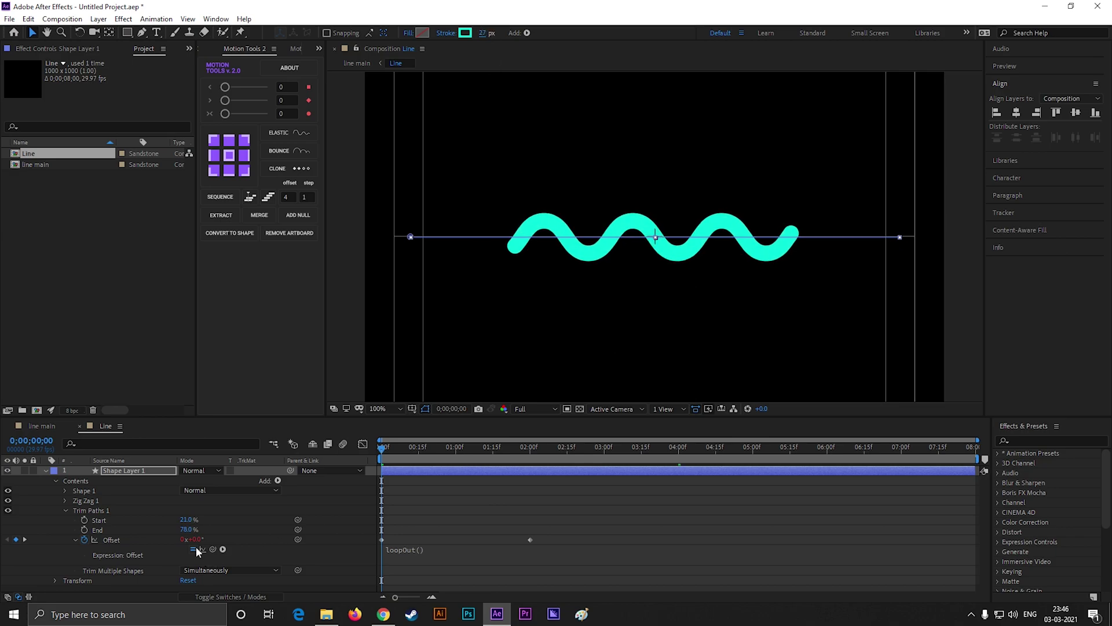
left_click_drag(186, 523, 184, 529)
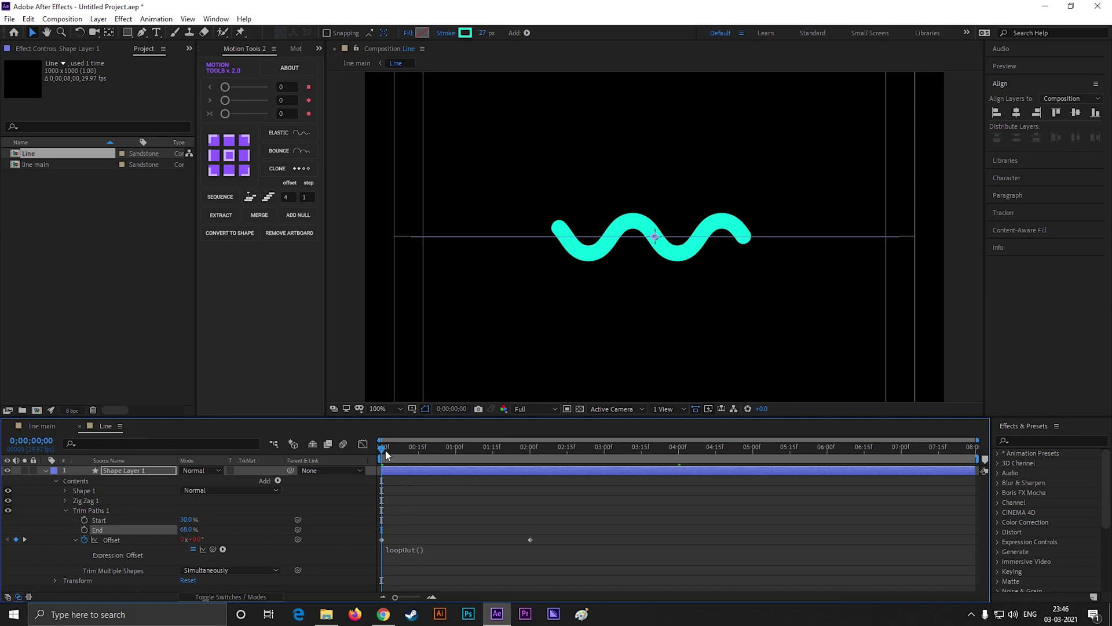
Back in line main, scale the Line layer to 20%
left_click(41, 426)
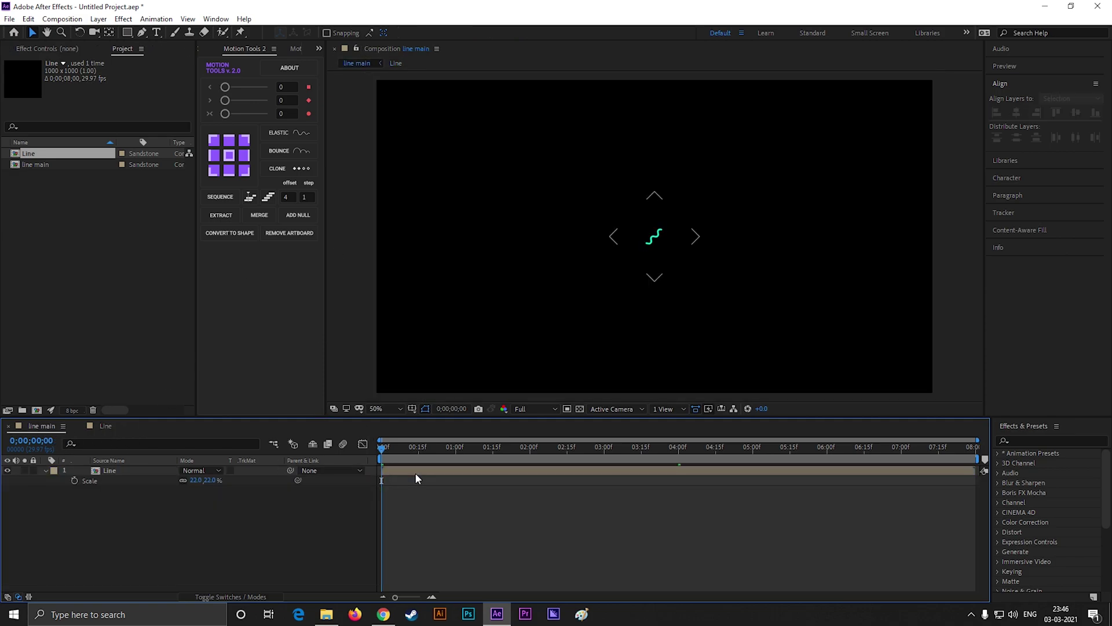
mouse_move(197, 480)
left_mouse_down()
mouse_move(224, 480)
mouse_move(211, 482)
left_mouse_up()
left_click(334, 532)
left_click(127, 468)
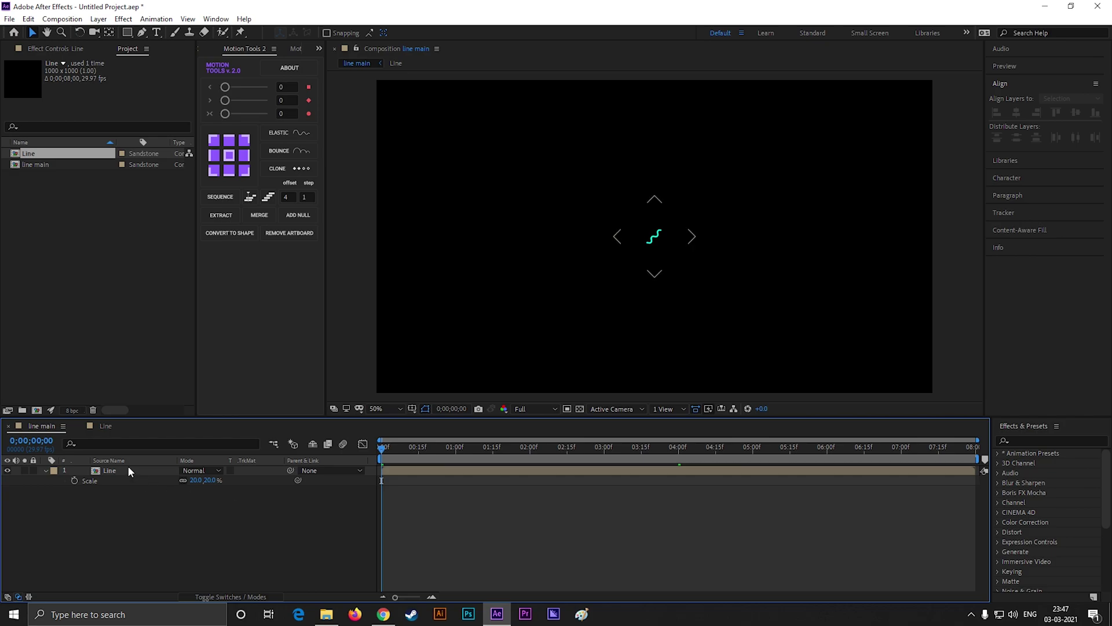
left_click(152, 508)
left_click(128, 470)
Apply the CC RepeTile effect to the Line layer
left_click(1034, 441)
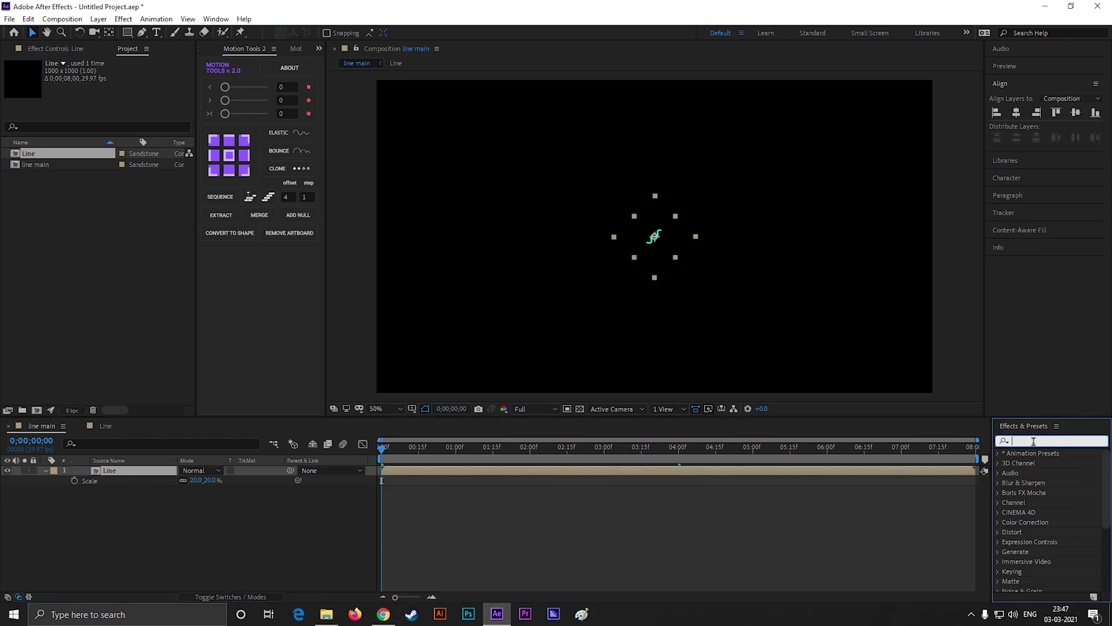
type("cc re")
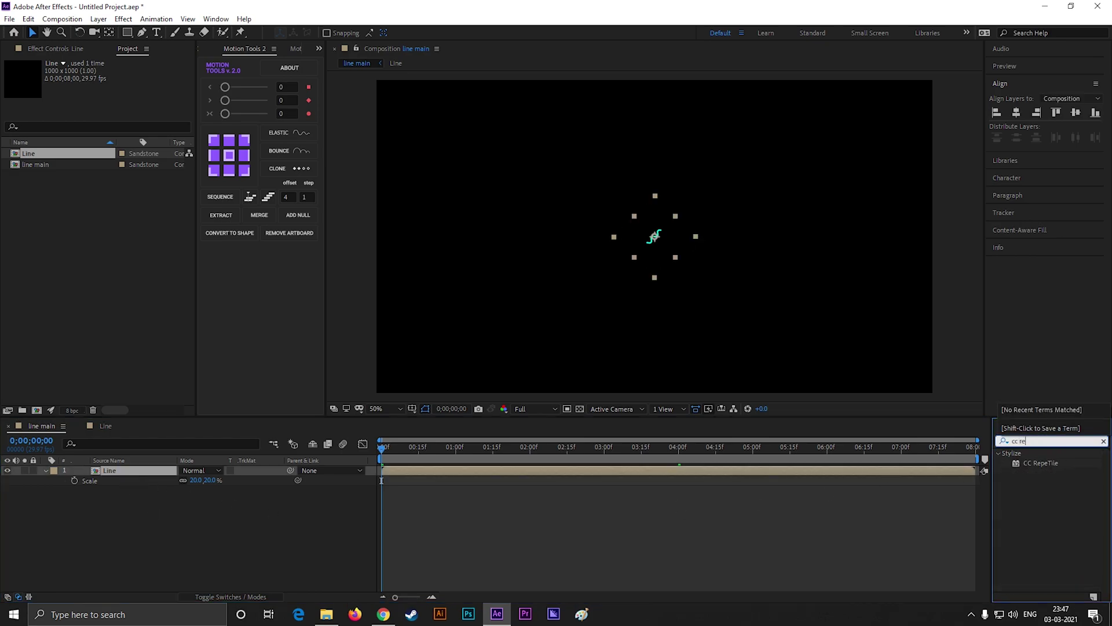
left_click(1041, 467)
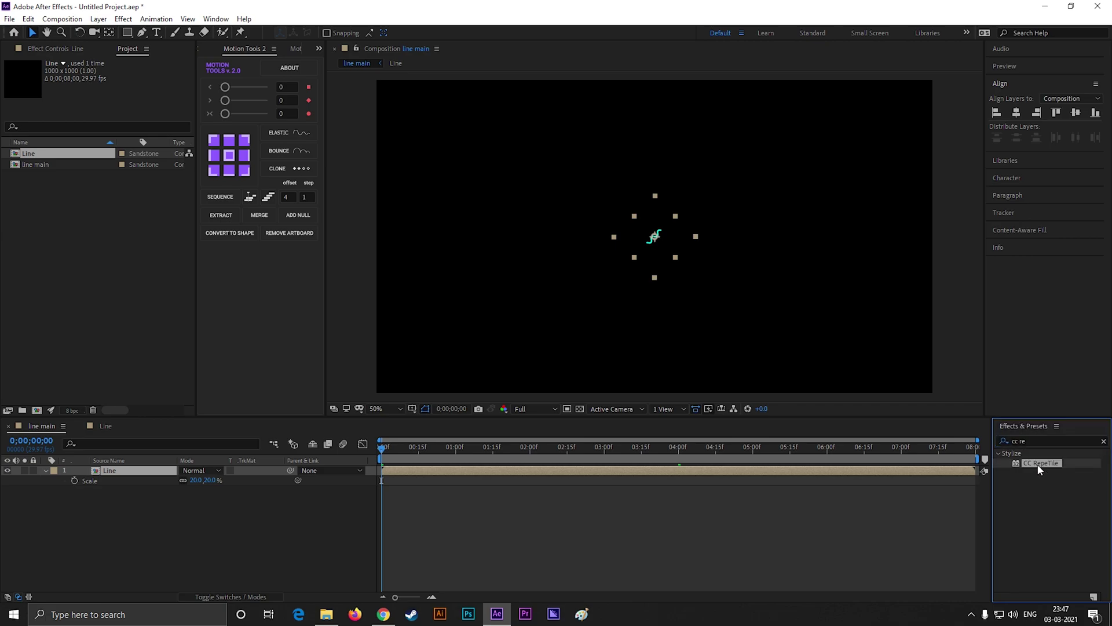
left_click_drag(1039, 468, 124, 471)
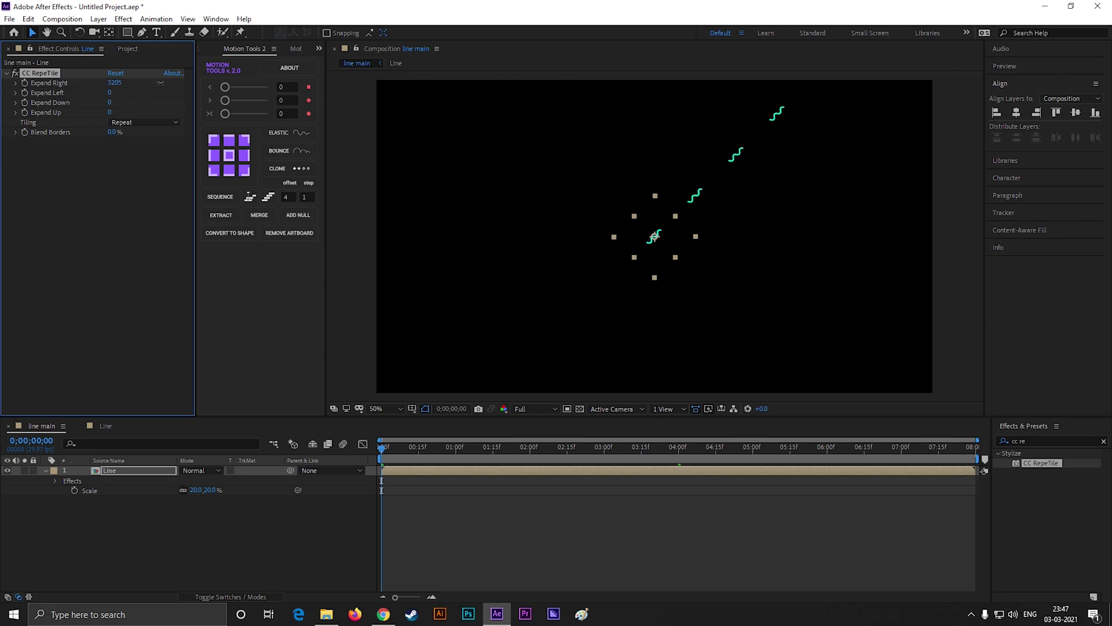
Extend the CC RepeTile tiles right and set Expand Left, Down and Up to 7000
left_click_drag(911, 76, 163, 117)
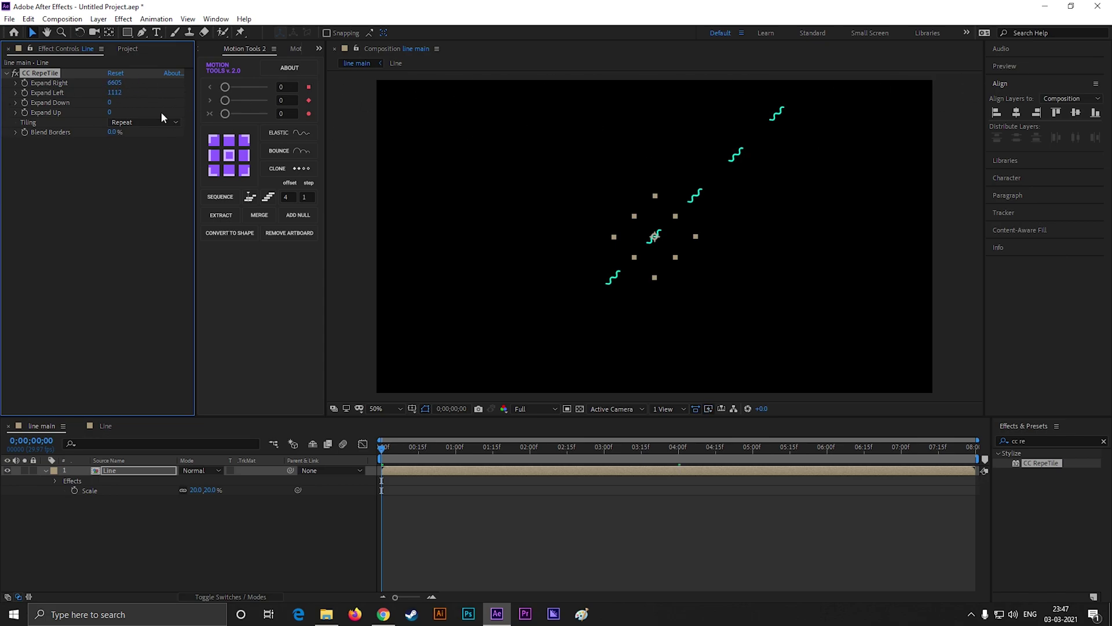
left_click(118, 93)
type("7000")
key("Tab")
type("7")
key("Tab")
type("7000")
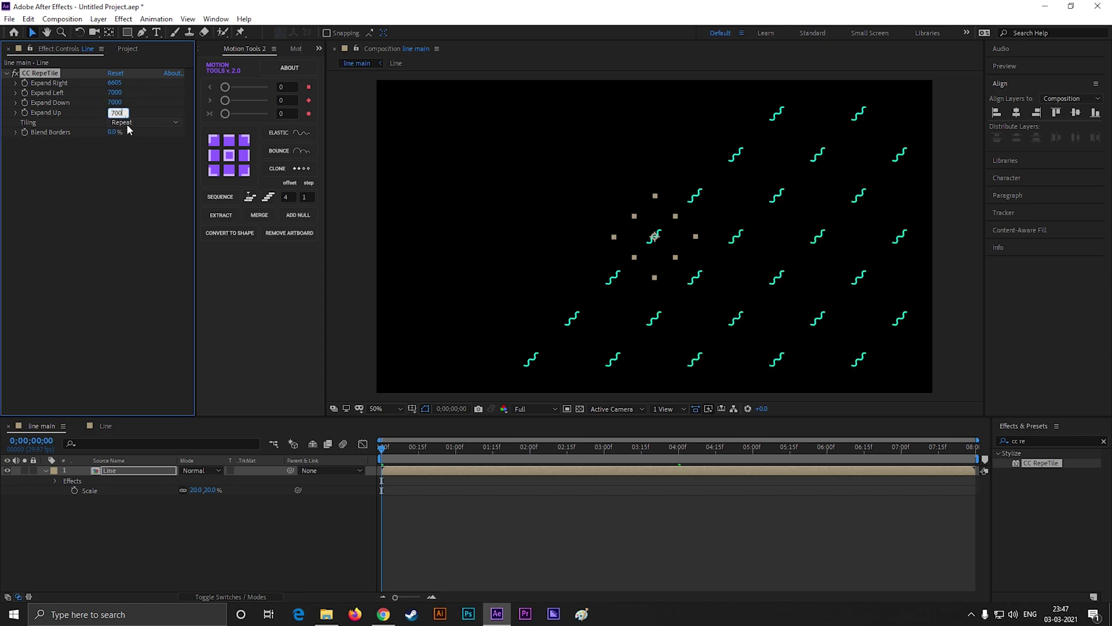
left_click(142, 144)
left_click(535, 507)
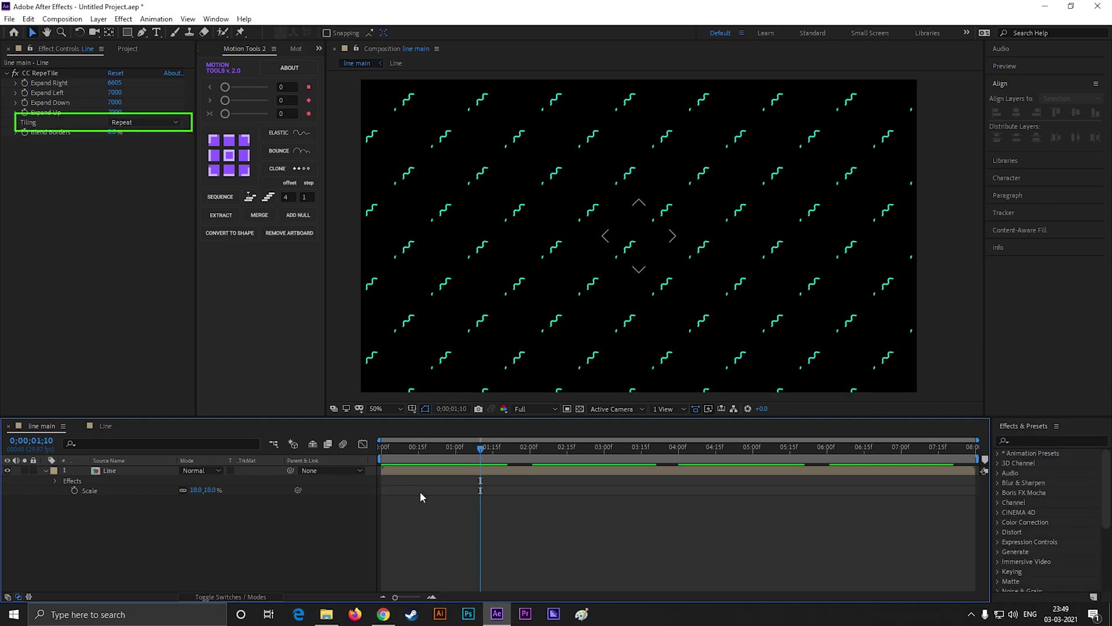
End the work area at two seconds and preview the tiled looping pattern
left_click_drag(480, 471, 528, 461)
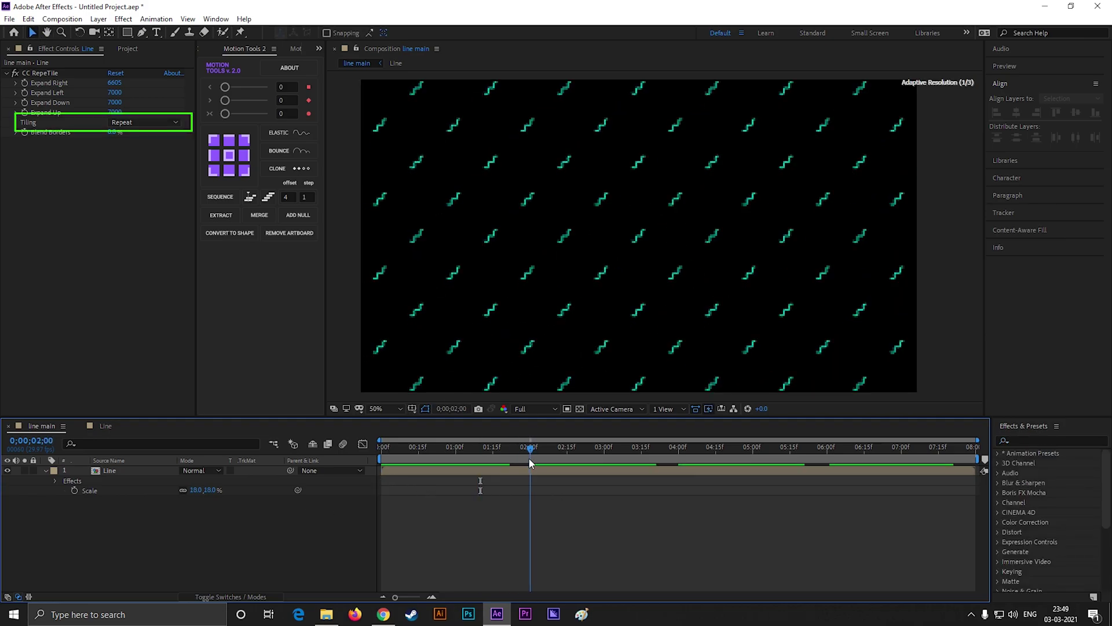
key("n")
key("space")
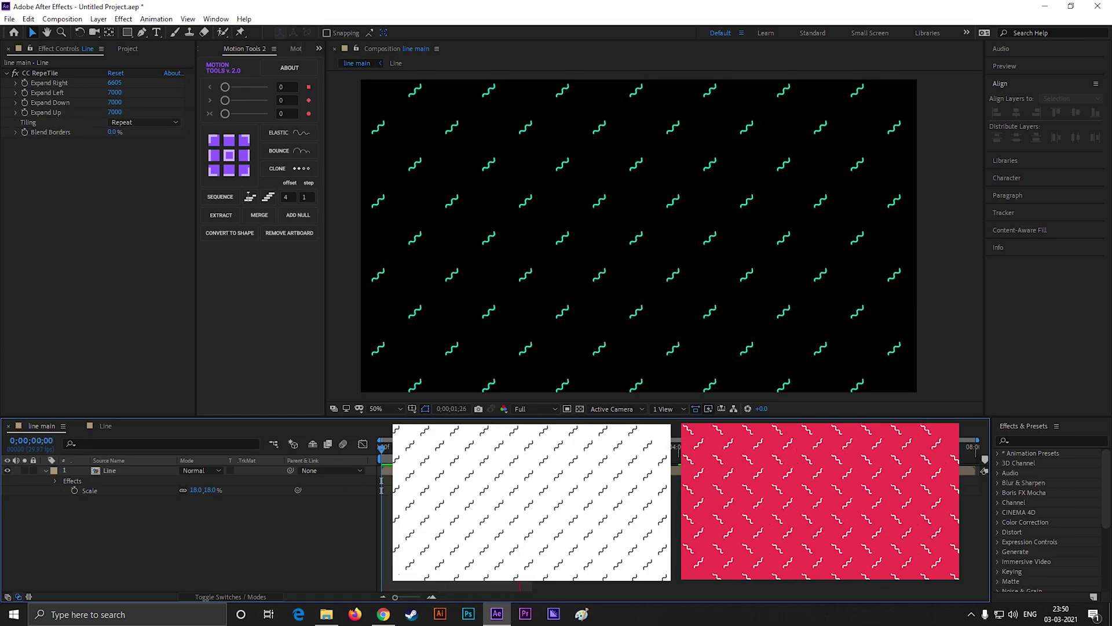
Create a white solid layer and place it below the Line layer
right_click(87, 501)
mouse_move(145, 393)
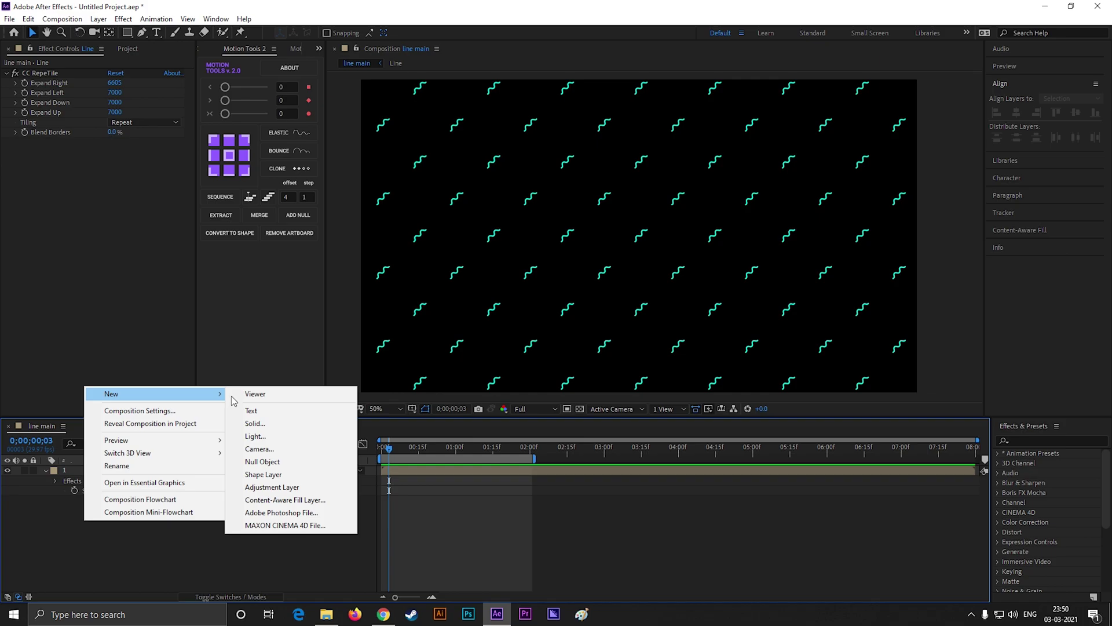
left_click(282, 429)
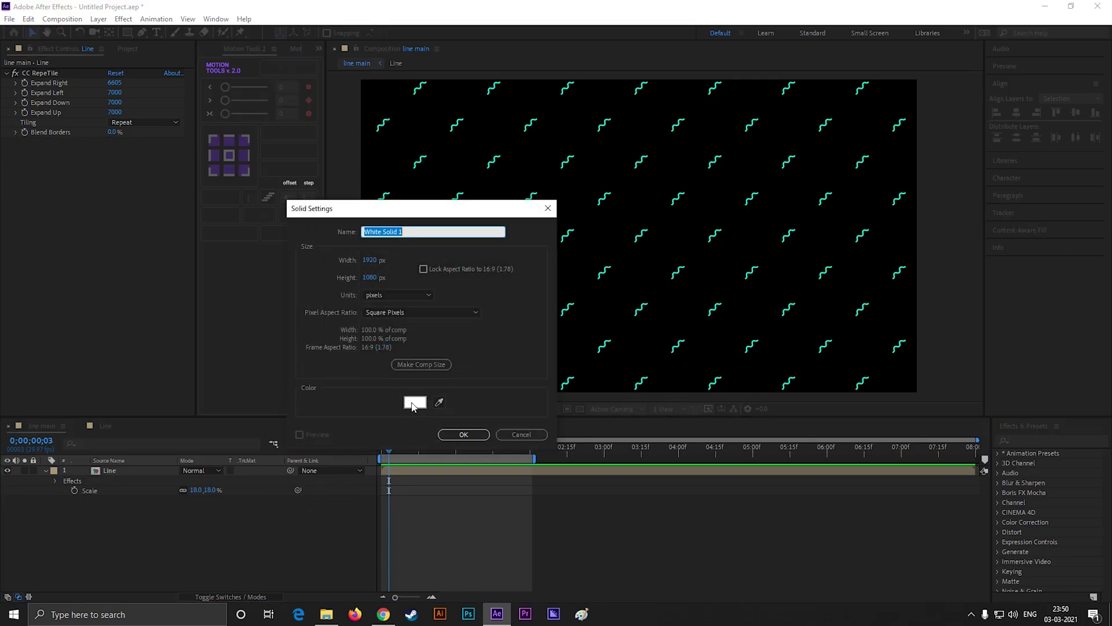
left_click(407, 406)
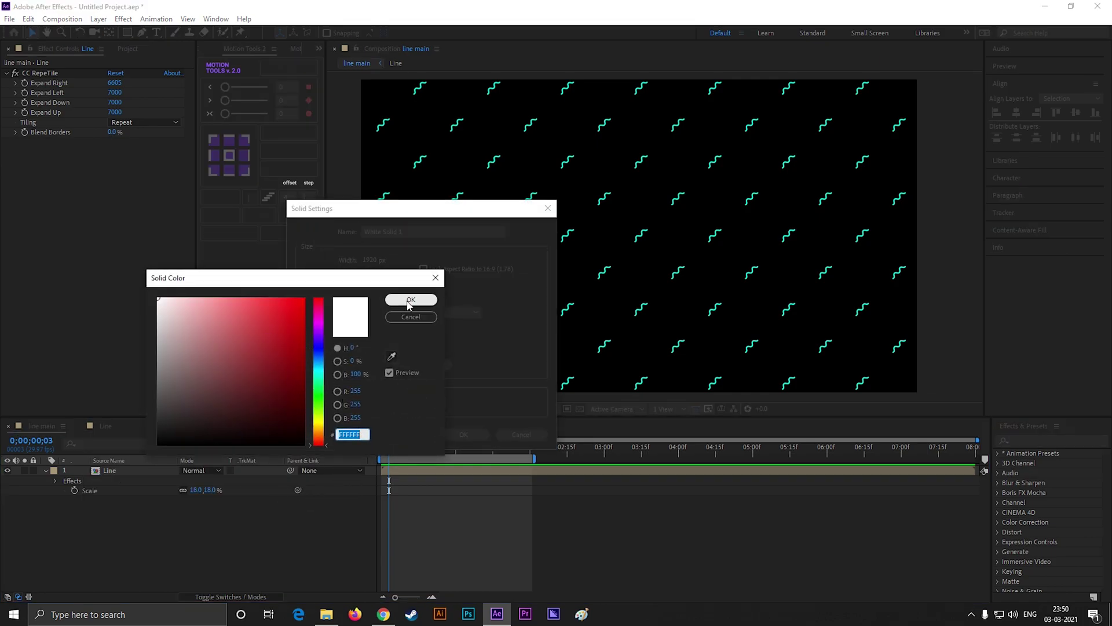
left_click(411, 299)
left_click(463, 434)
left_click_drag(152, 470, 130, 518)
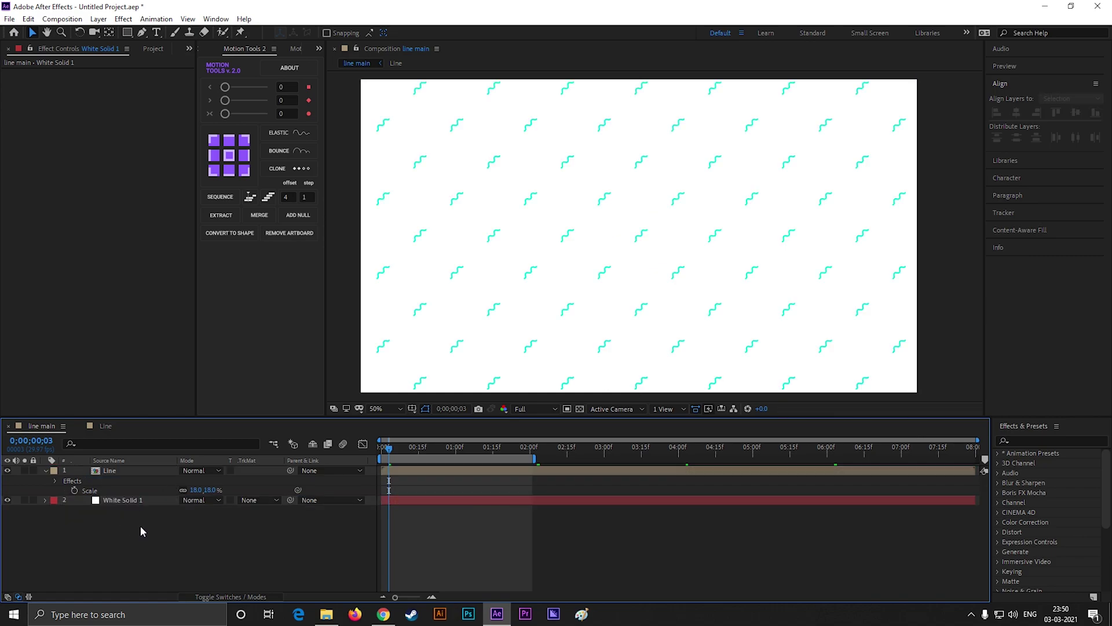
In the Line precomp, change the wave's stroke colour to near-black 030303
double_click(110, 471)
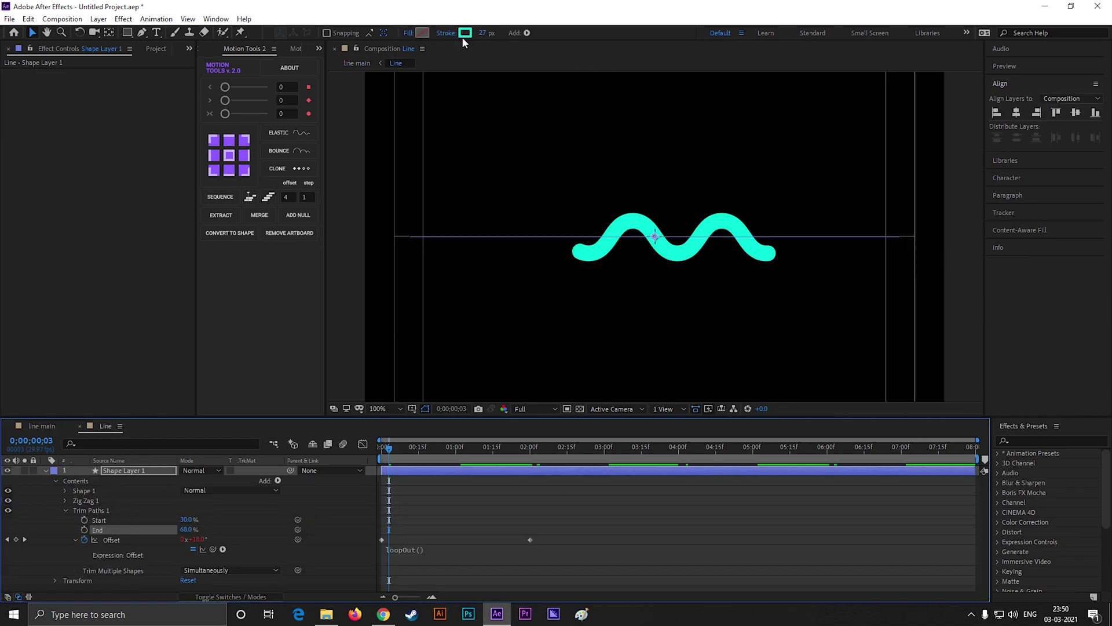
left_click(465, 33)
left_click_drag(174, 428, 157, 443)
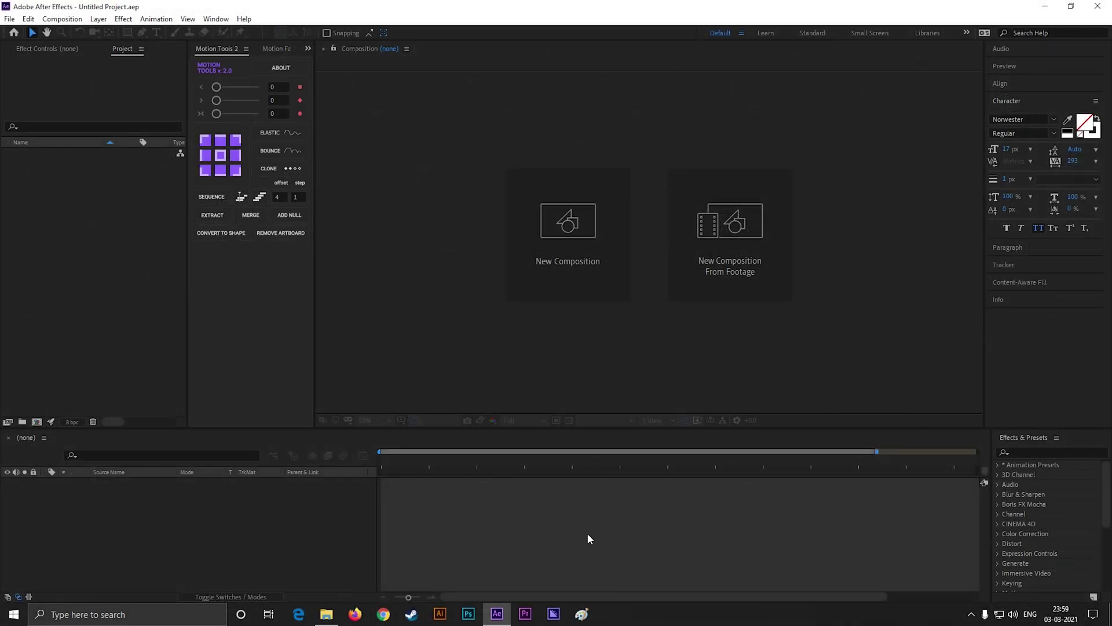
Create a 1920×1080 composition named main at 29.97 fps
left_click(513, 274)
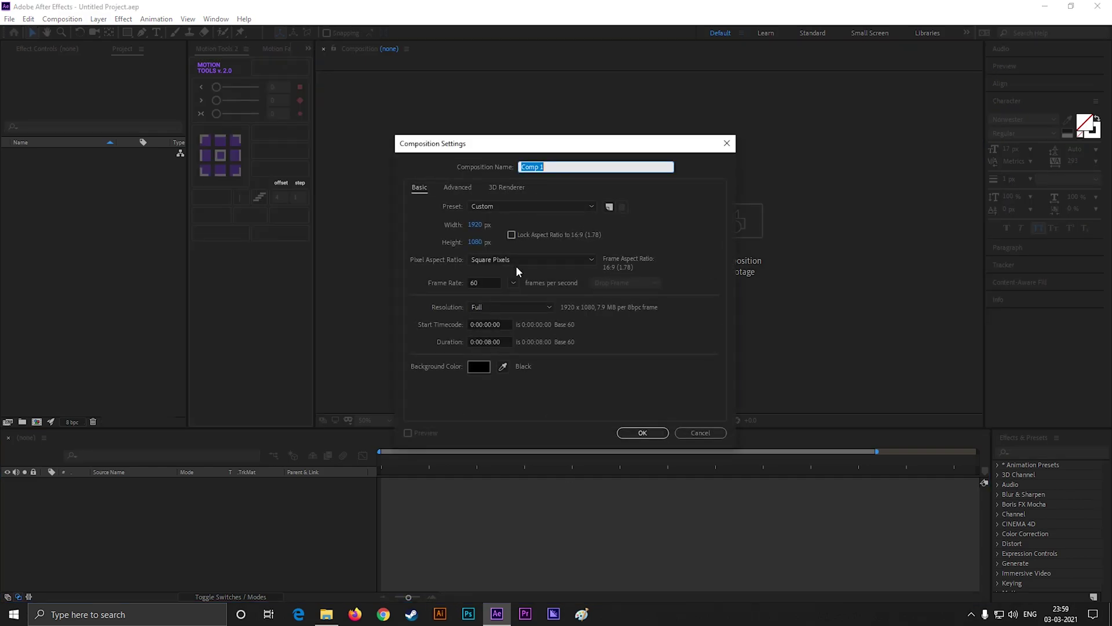
type("rea")
key("BackSpace")
key("BackSpace")
key("BackSpace")
key("BackSpace")
key("BackSpace")
key("BackSpace")
left_click(513, 282)
left_click(531, 366)
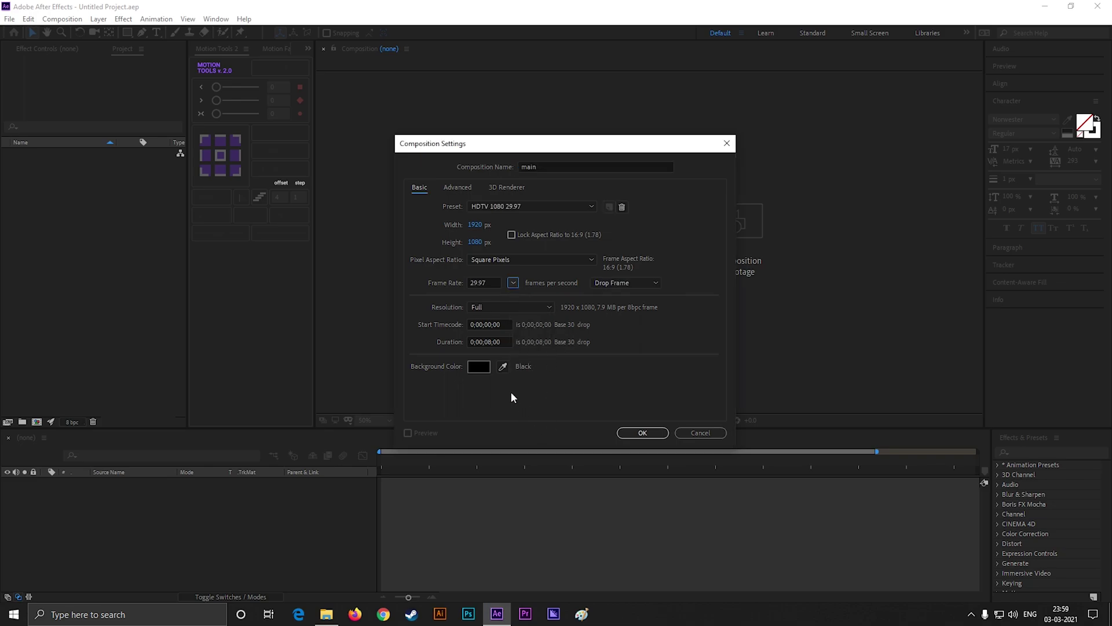
left_click(642, 433)
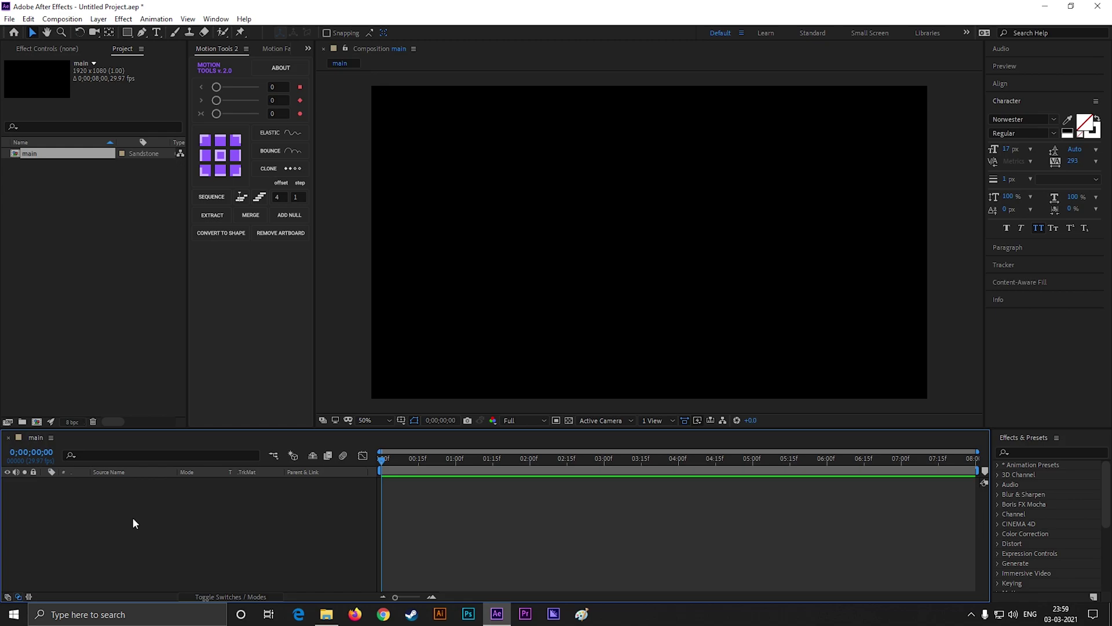
Create a second composition named shape with the same settings
key("ctrl+n")
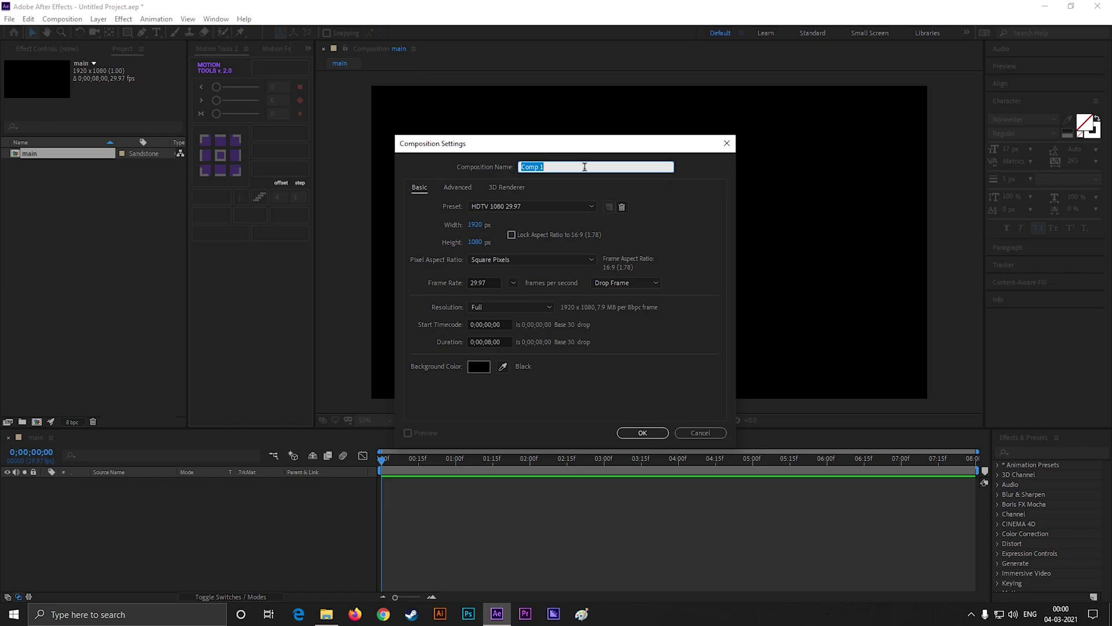
type("shape")
key("Return")
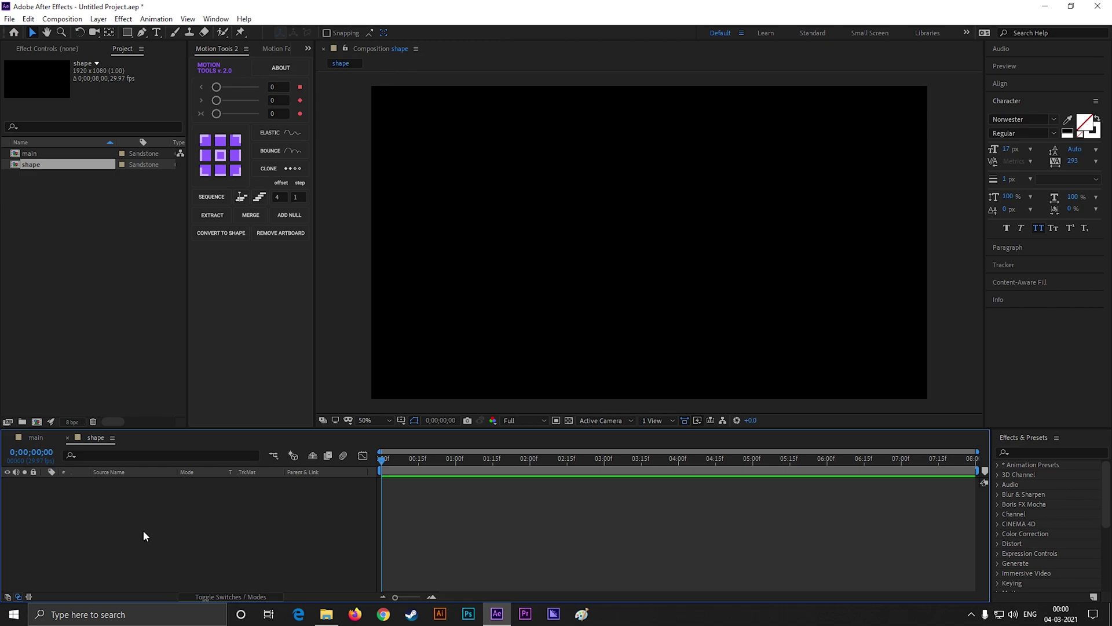
left_click(127, 33)
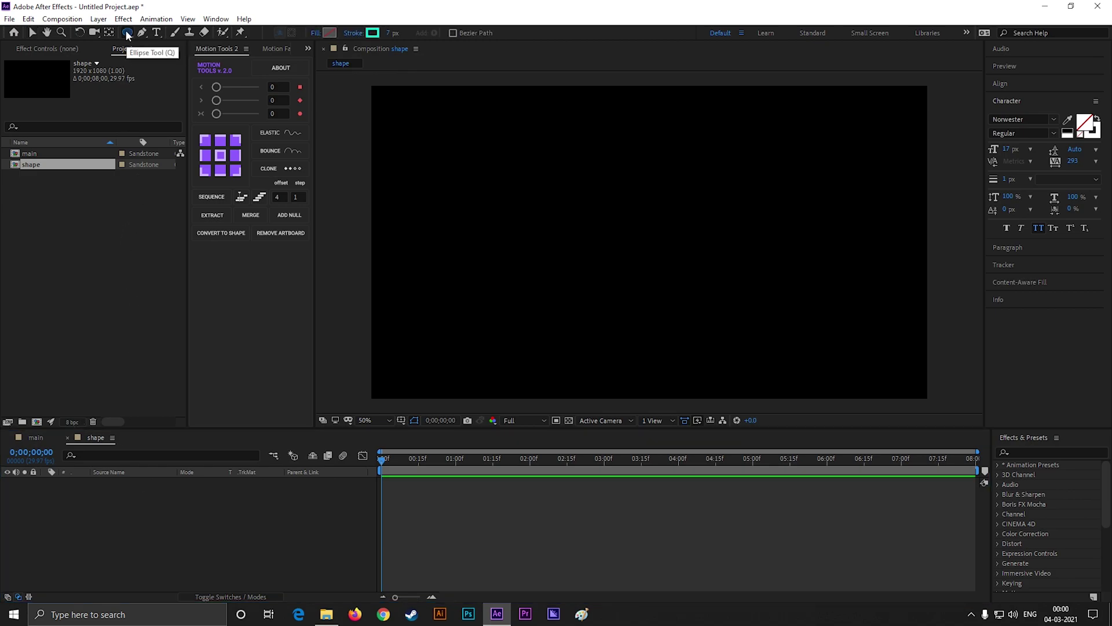
Add a full-comp cyan ellipse, scale it to 36%, and thicken its stroke to about 63 px
key("q")
double_click(128, 33)
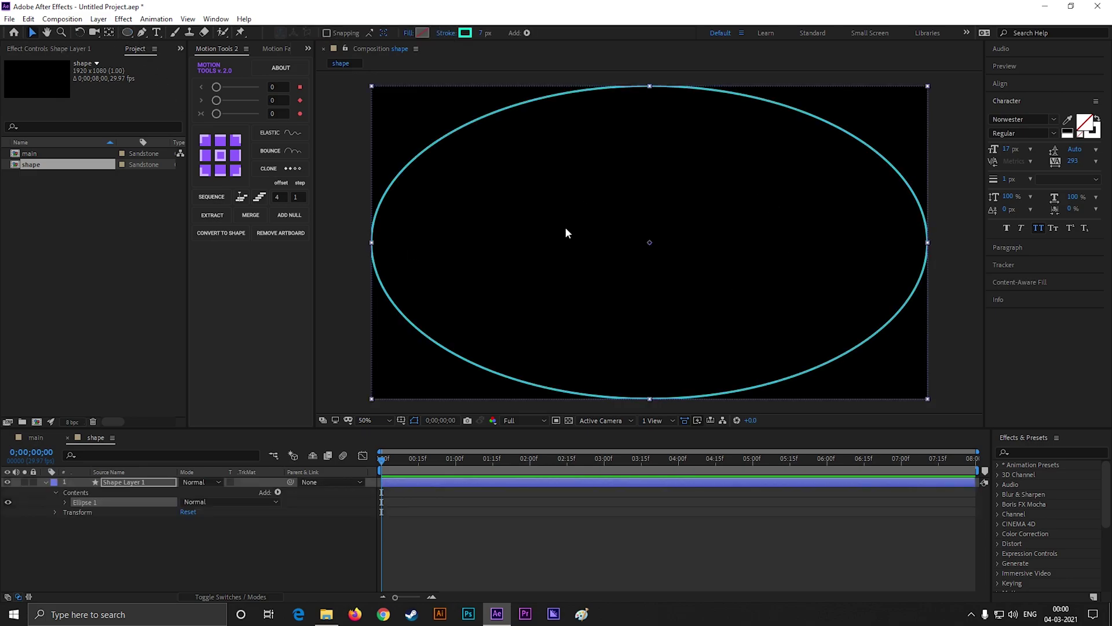
key("s")
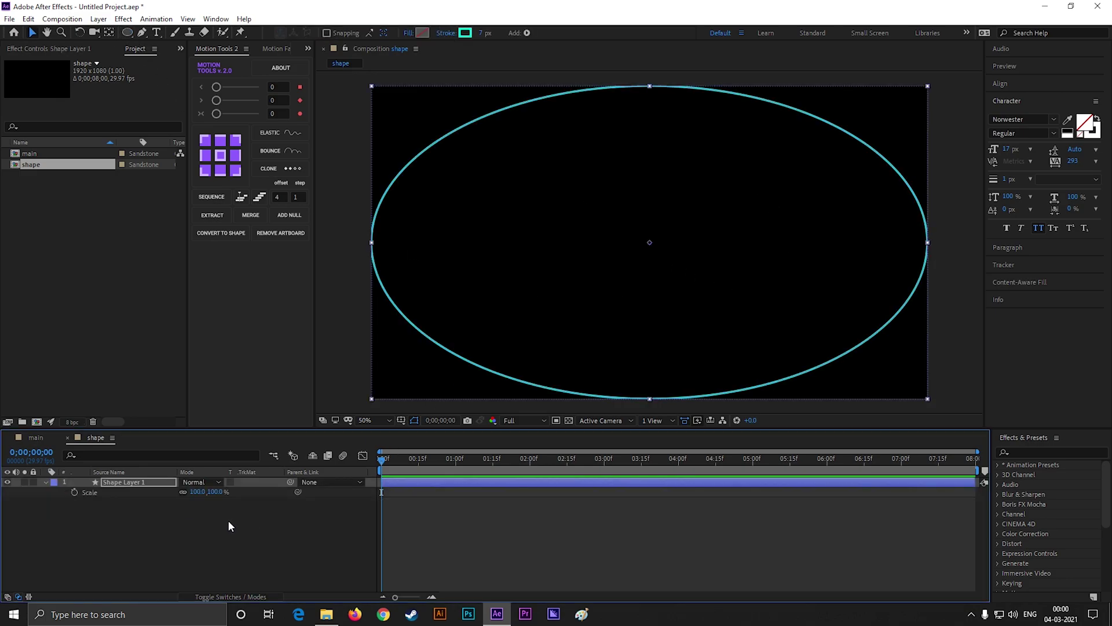
left_click_drag(196, 492, 181, 492)
left_click(225, 537)
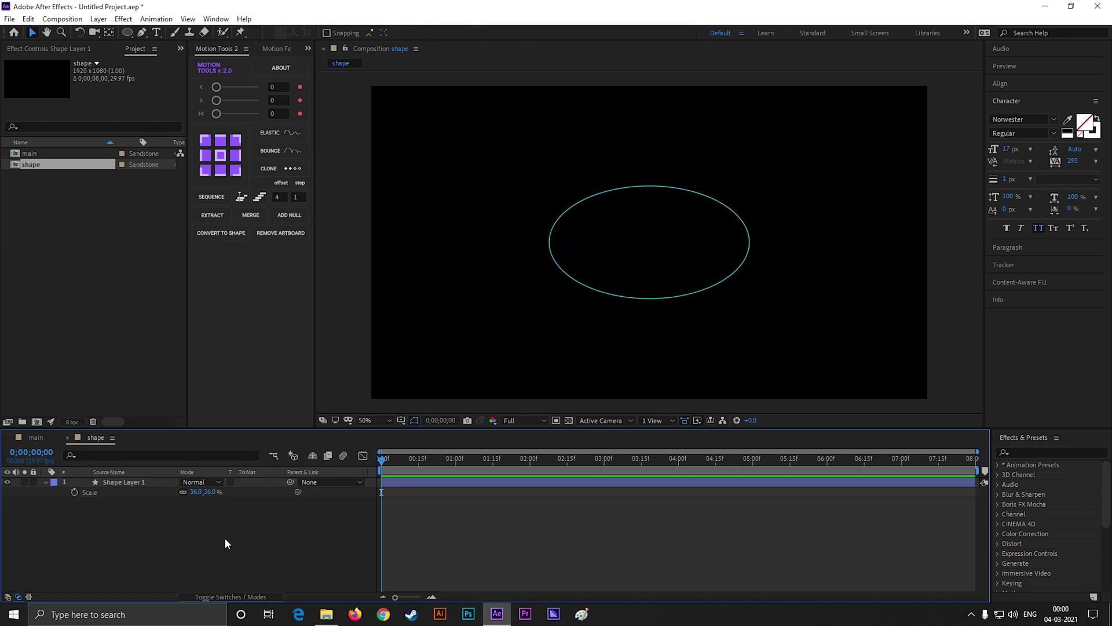
left_click(150, 482)
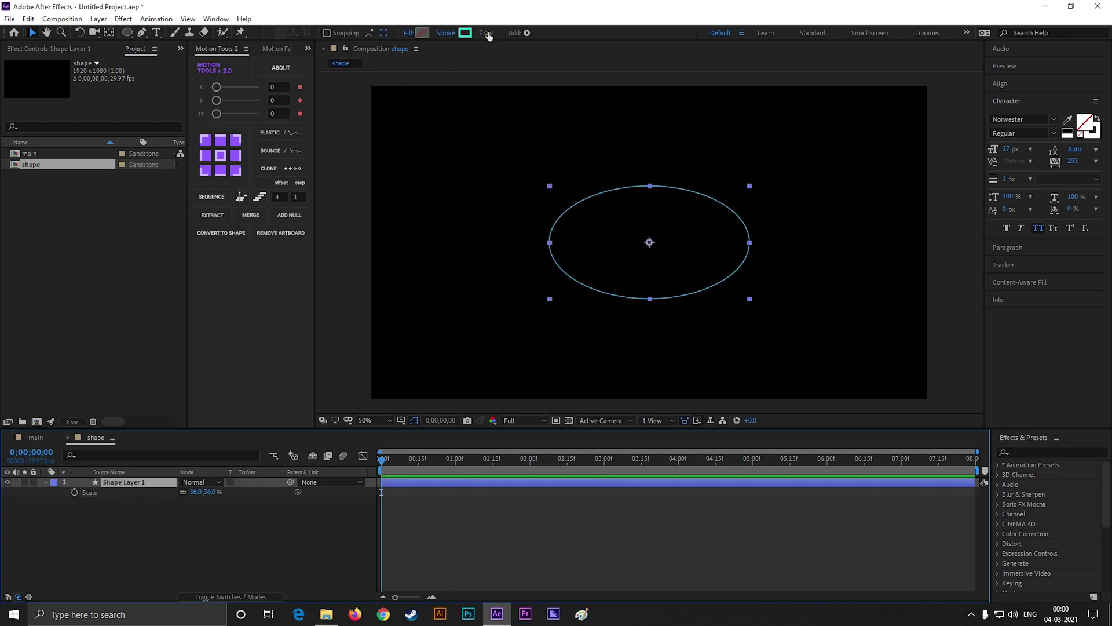
left_click_drag(484, 33, 514, 33)
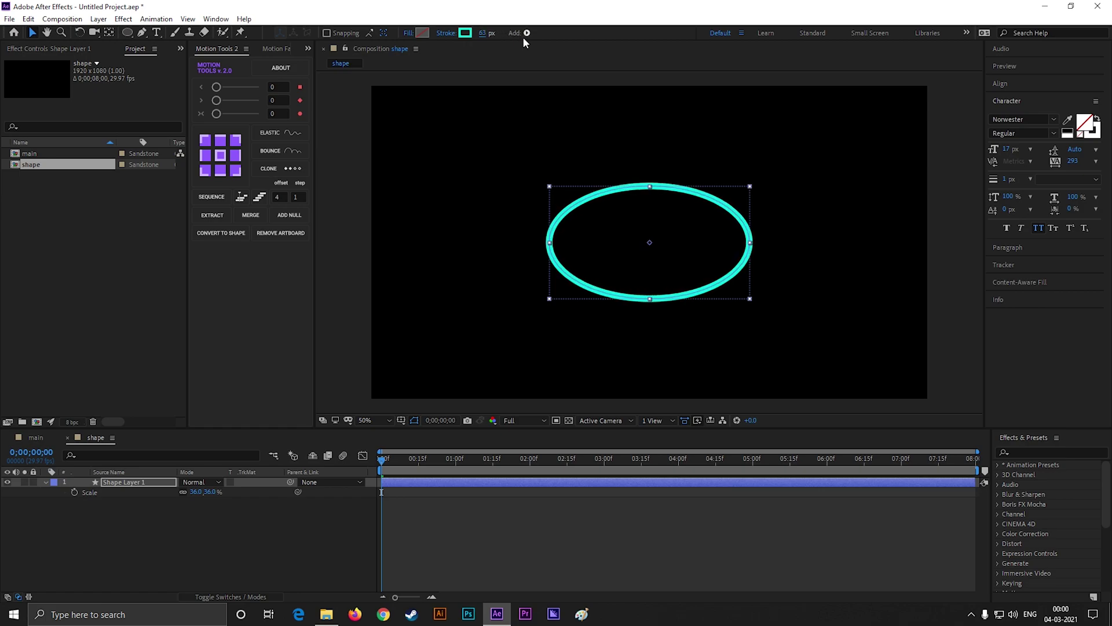
left_click(245, 544)
left_click(46, 482)
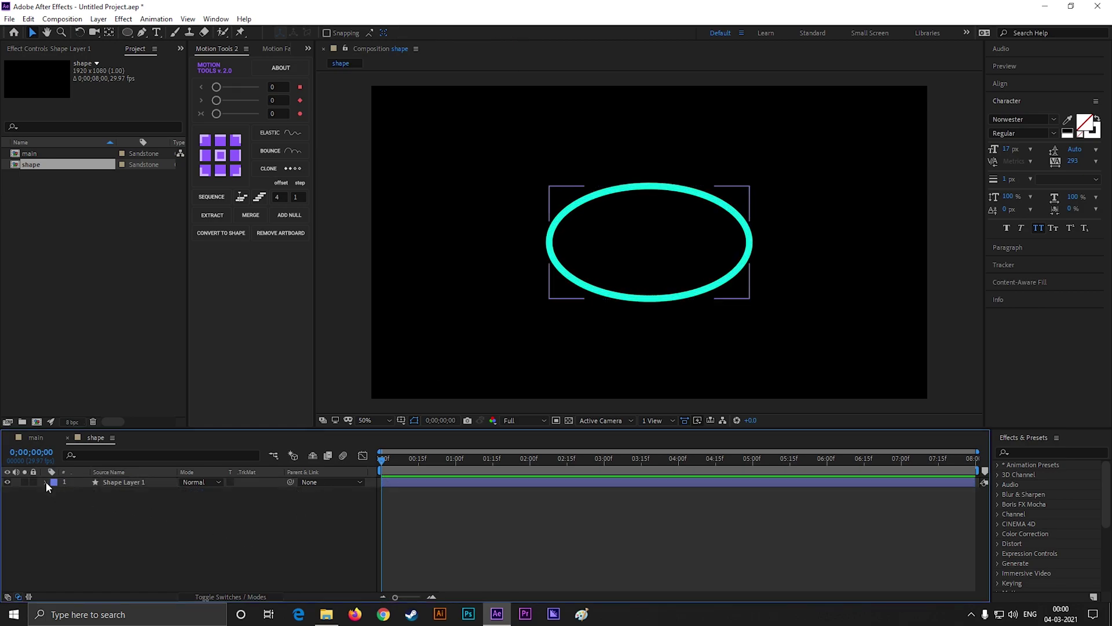
Add a Zig Zag to the ellipse with size 30 and 0 ridges per segment
left_click(46, 481)
left_click(54, 503)
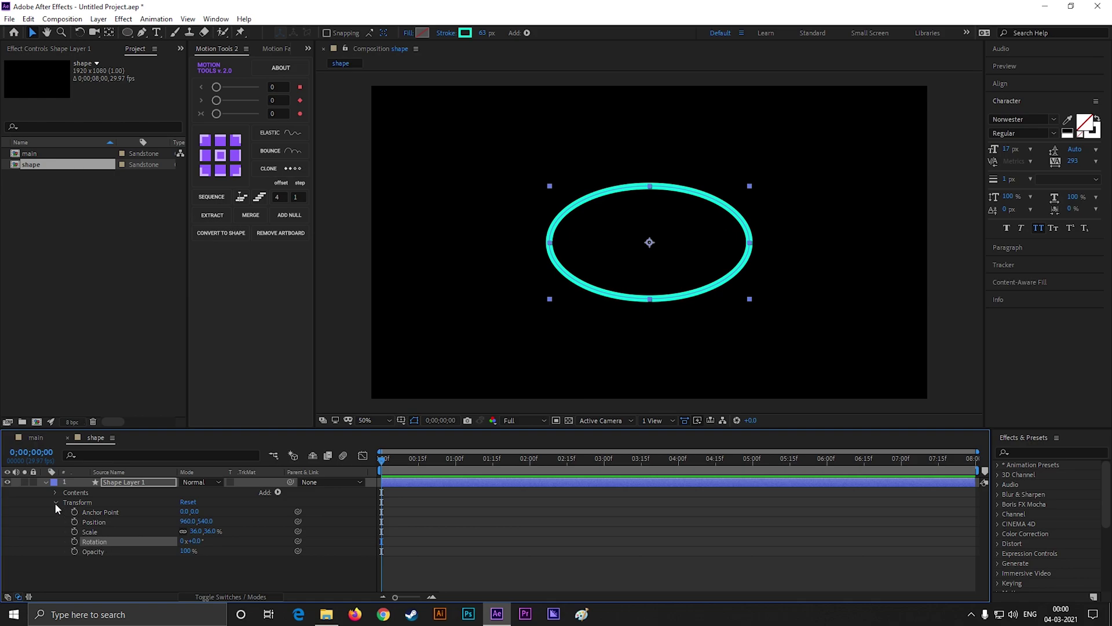
left_click(55, 502)
left_click(278, 492)
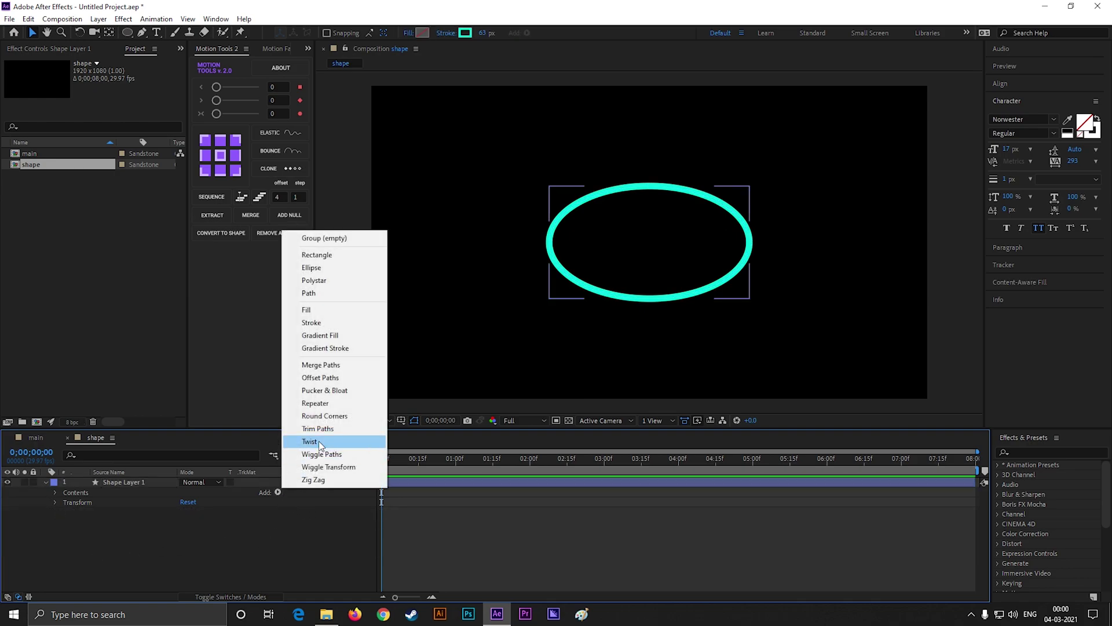
left_click(322, 478)
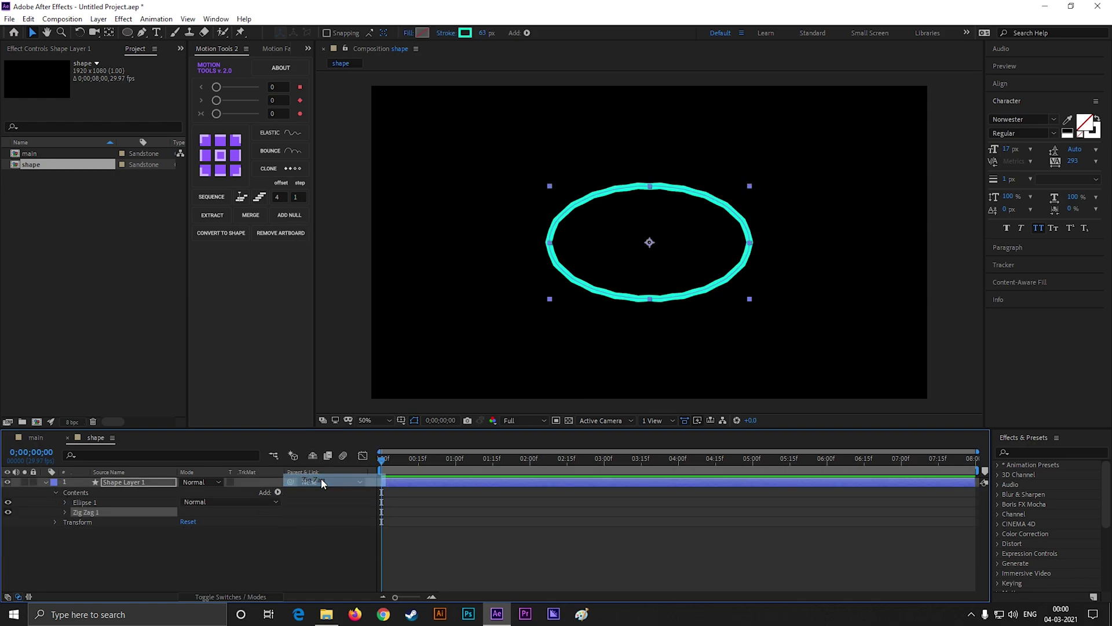
left_click(65, 512)
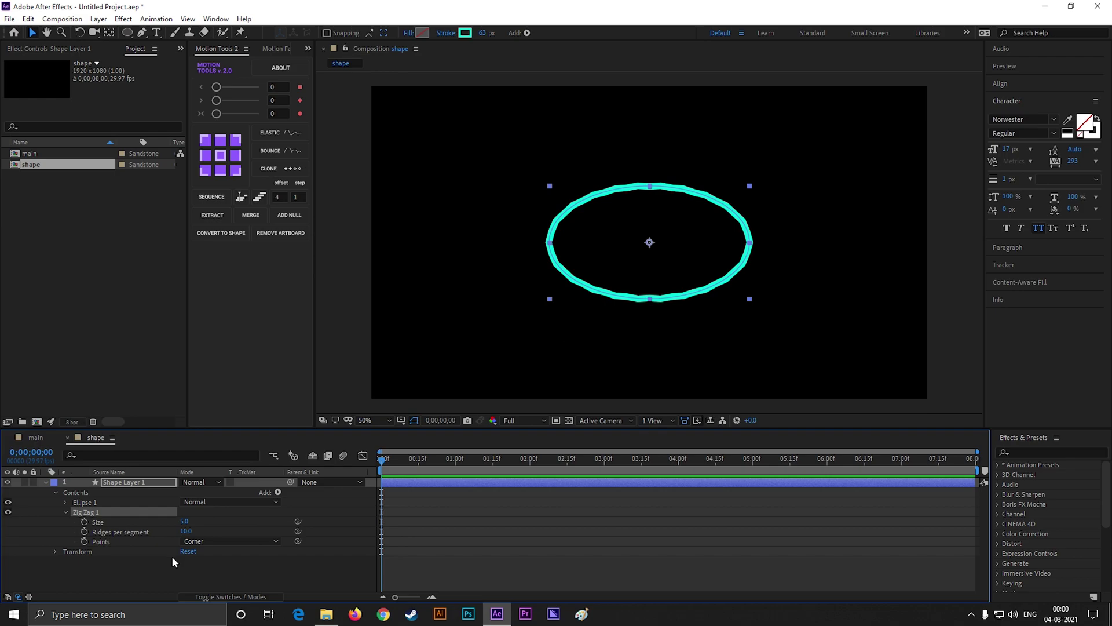
left_click(185, 522)
type("30")
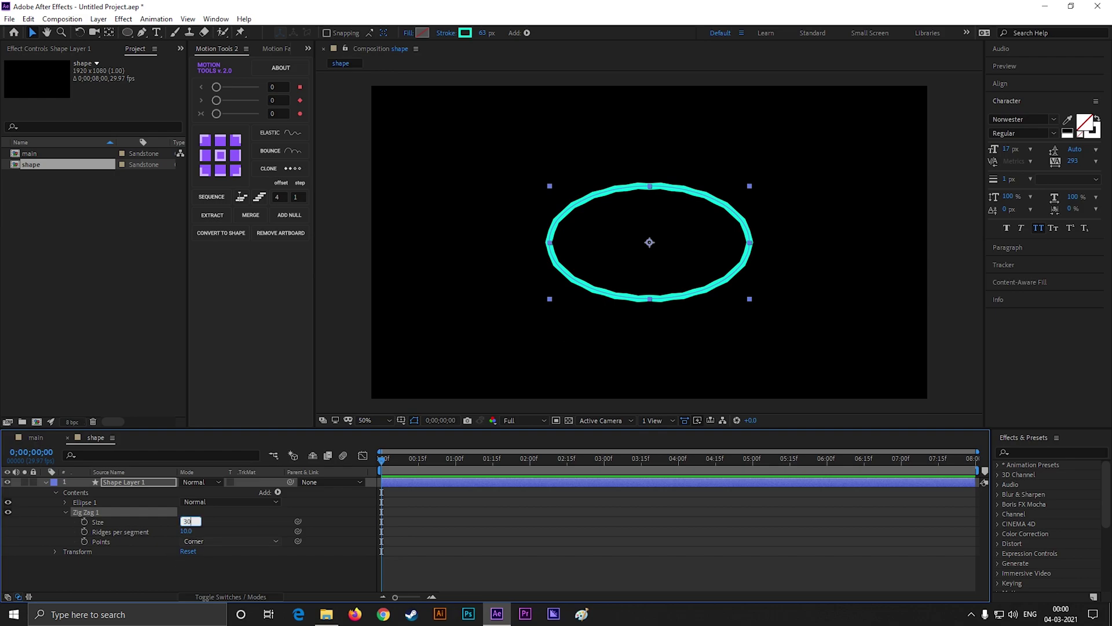
key("Return")
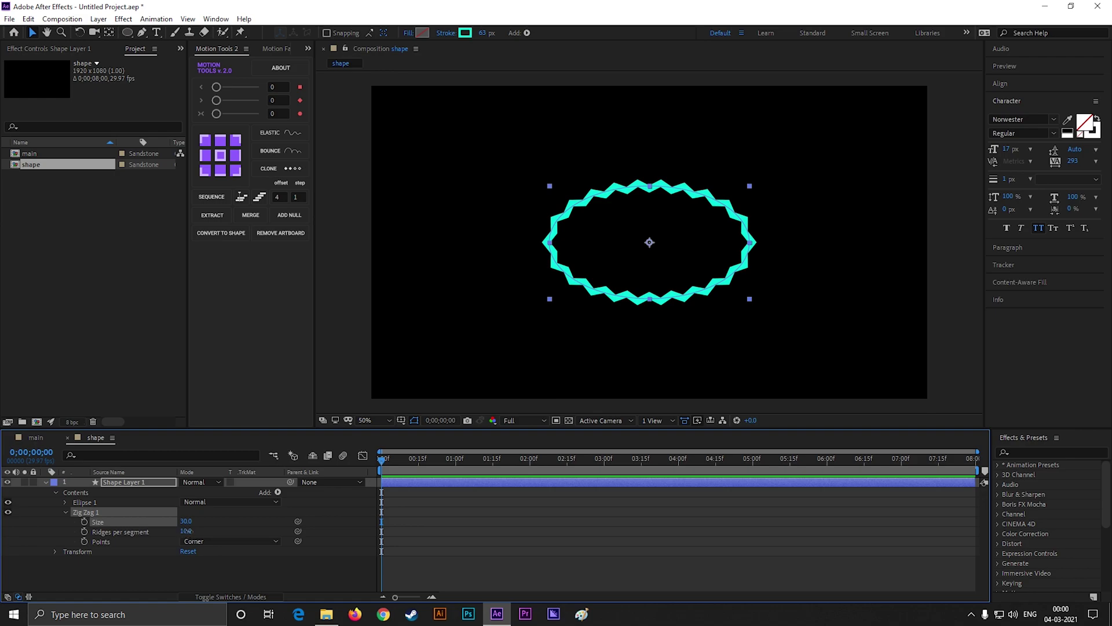
left_click(186, 531)
key("Return")
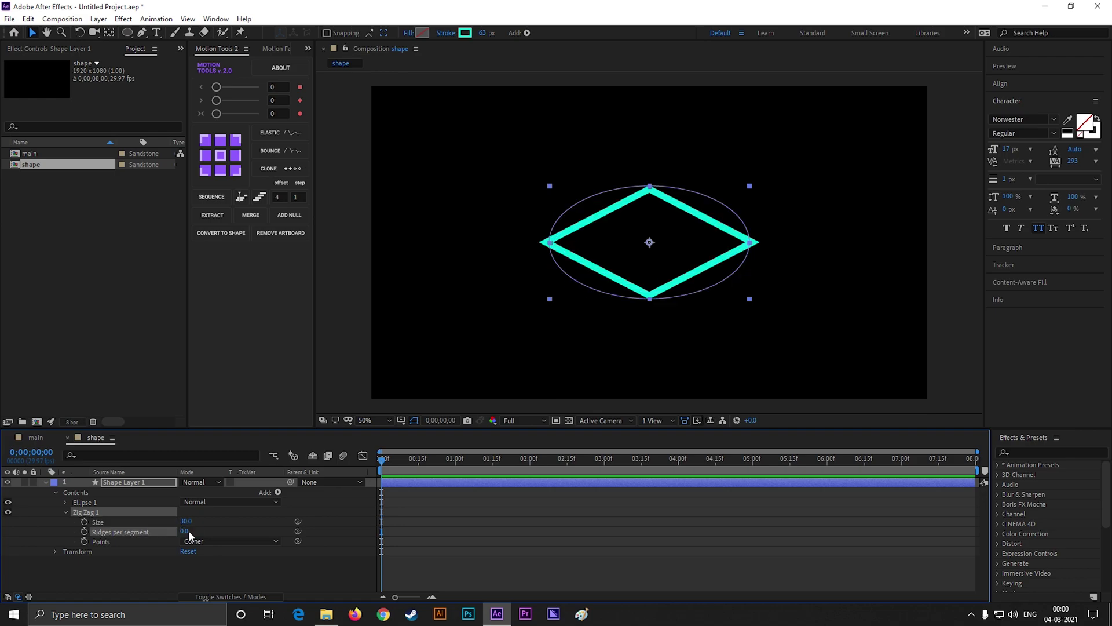
Thicken the diamond's stroke width to about 131 px
left_click(699, 562)
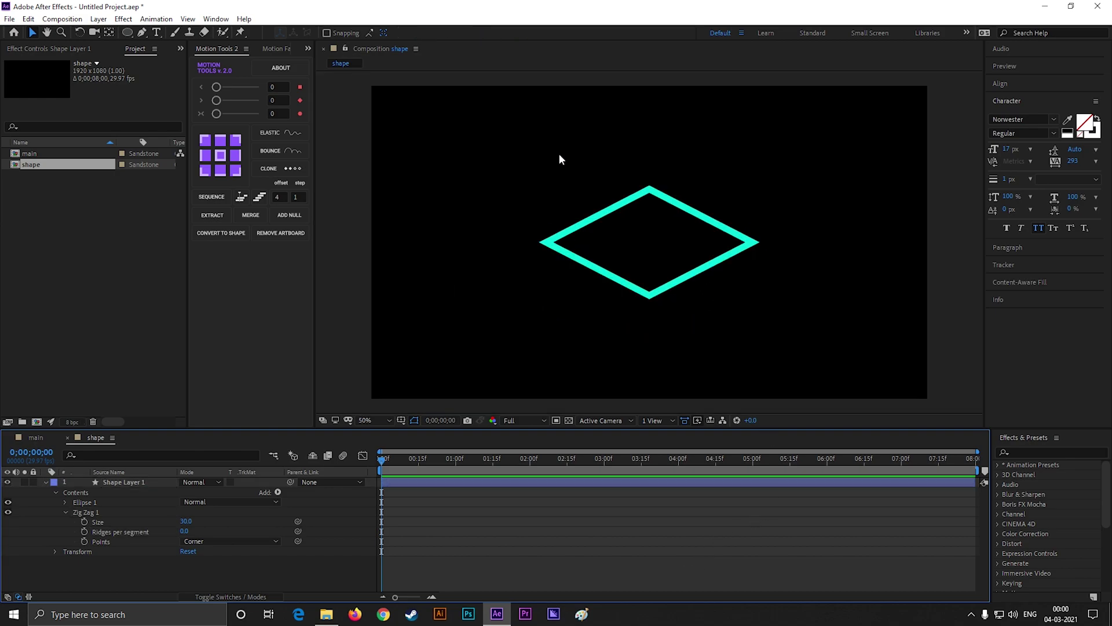
left_click(123, 483)
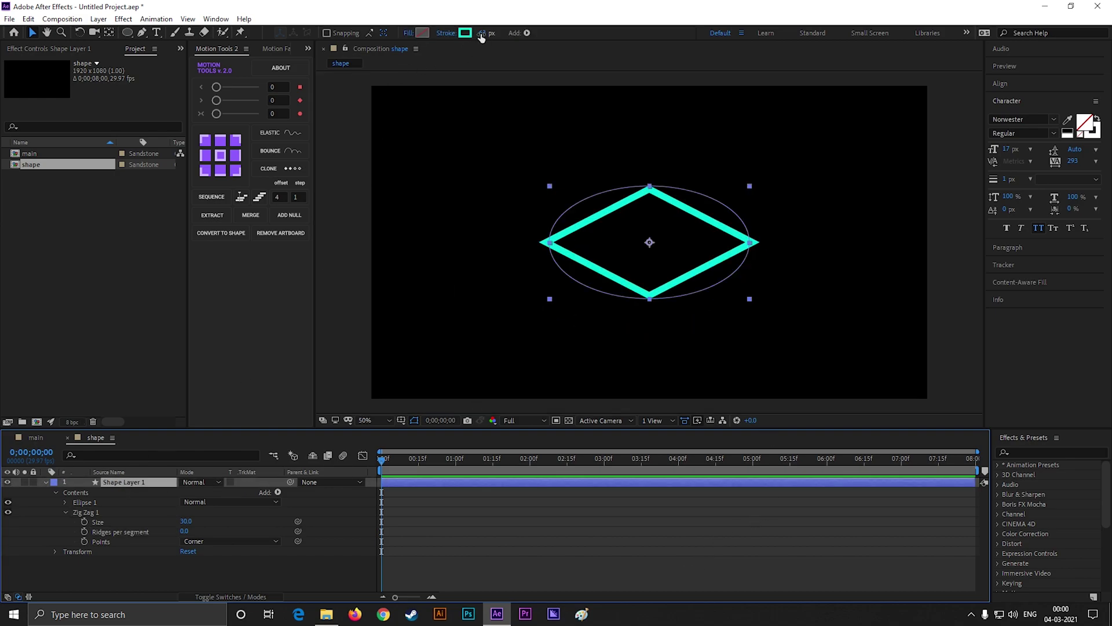
left_click_drag(481, 36, 521, 33)
Add a Repeater to the diamond shape with 190 copies
left_click(64, 512)
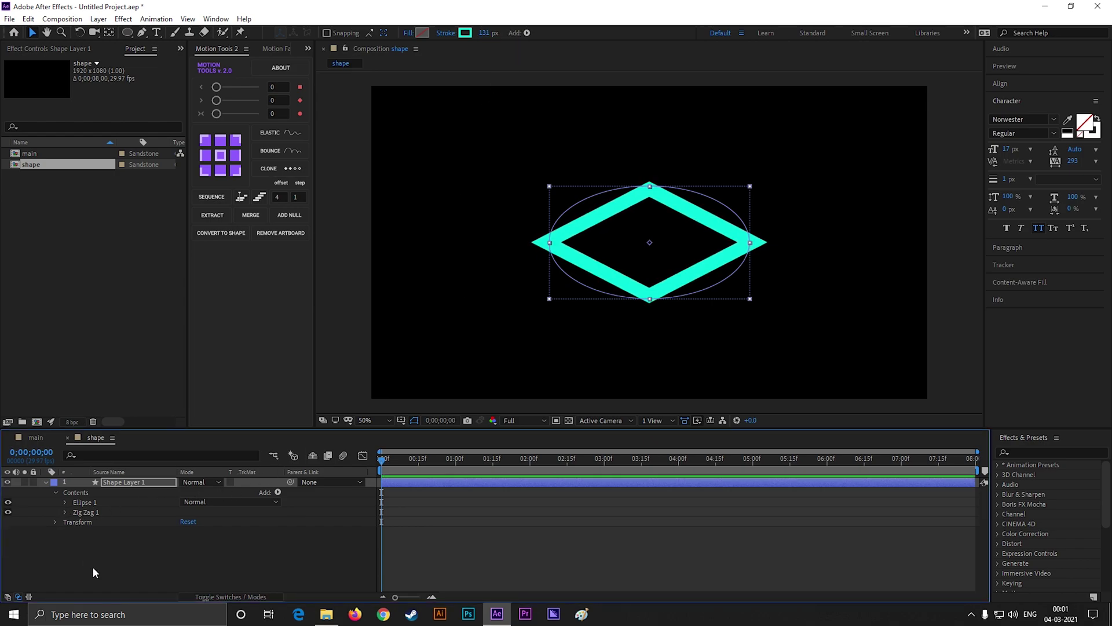
left_click(96, 571)
left_click(277, 492)
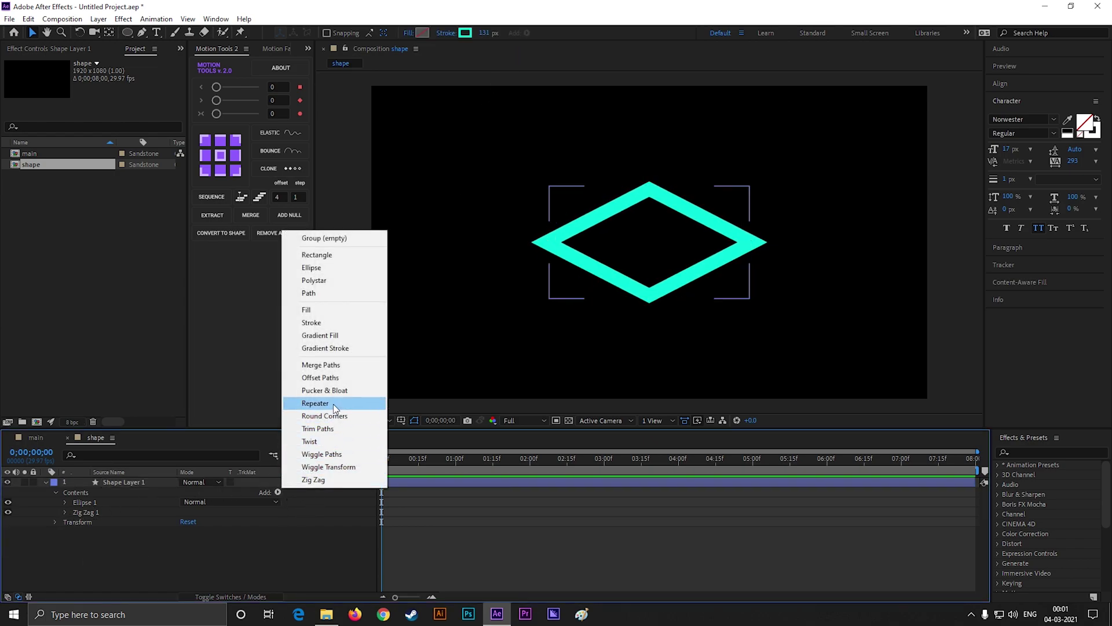
left_click(315, 403)
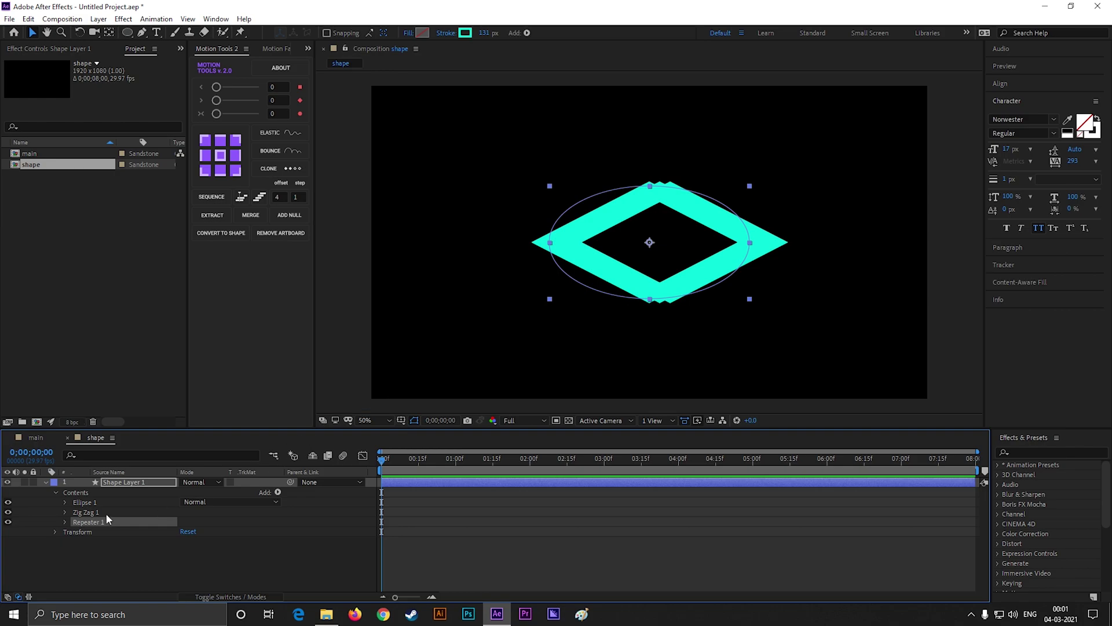
left_click(64, 522)
left_click(184, 532)
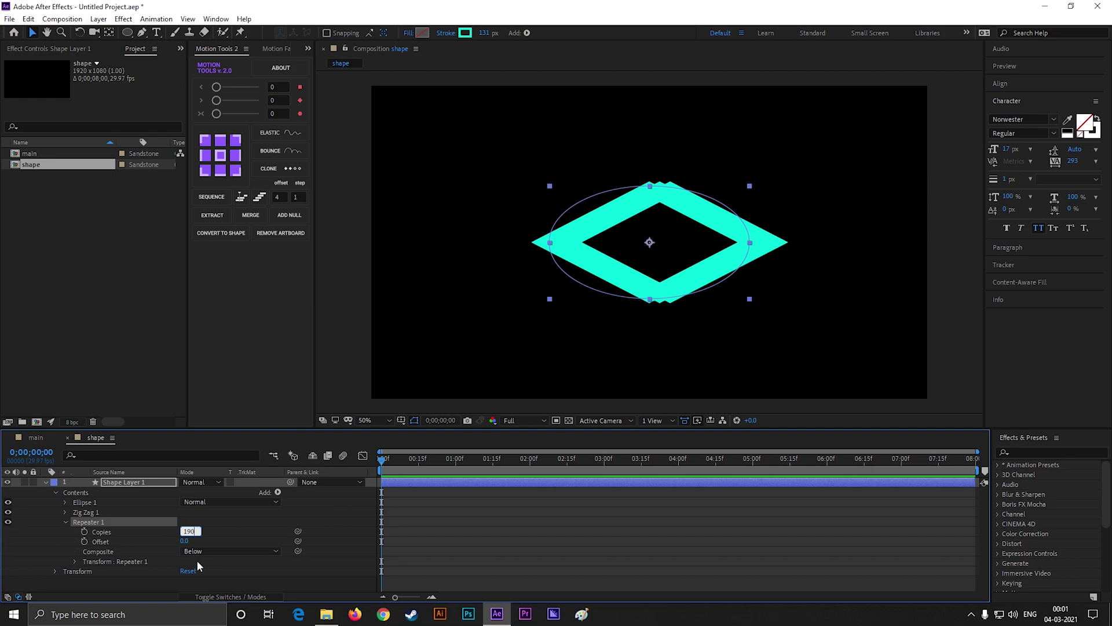
key("Return")
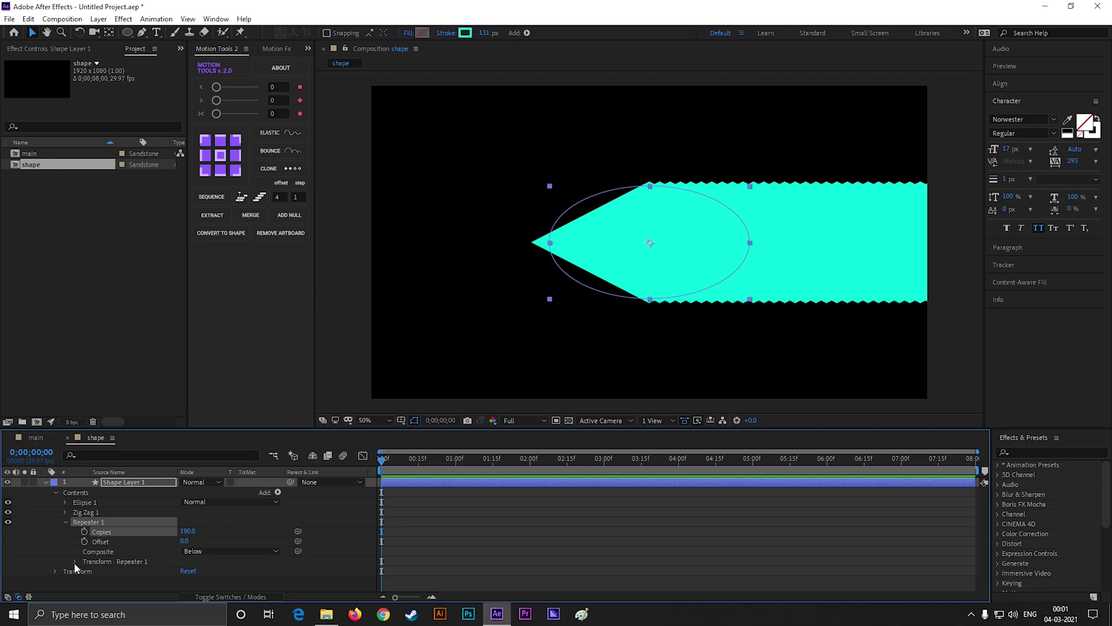
Set the Repeater transform Position to 0, Scale to 51%, and Offset to -9
left_click(75, 561)
left_click(189, 547)
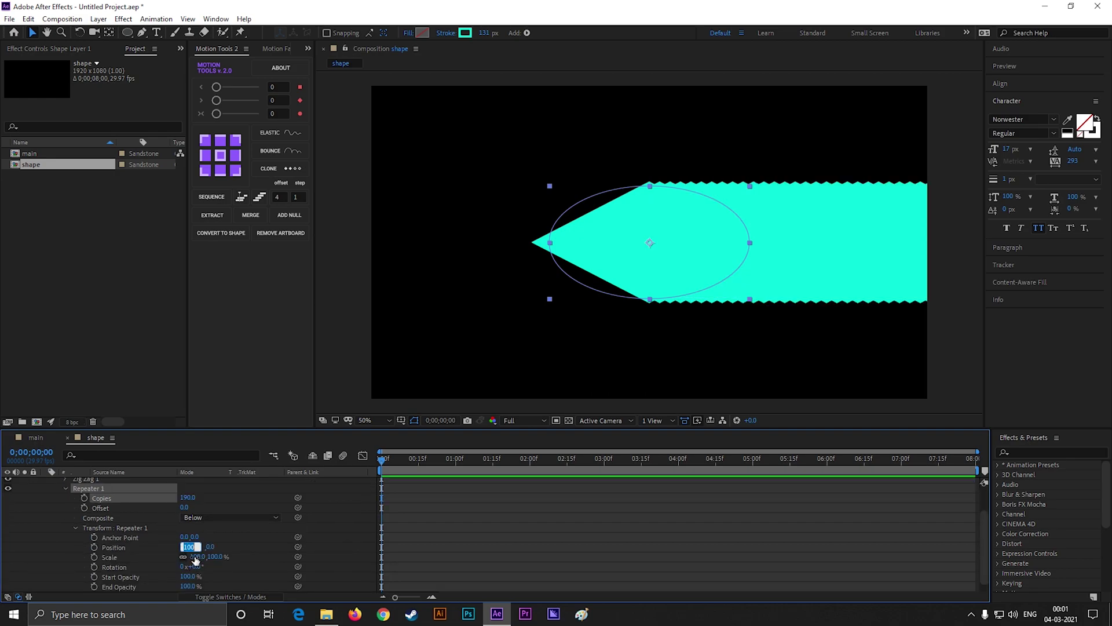
type("0")
key("Return")
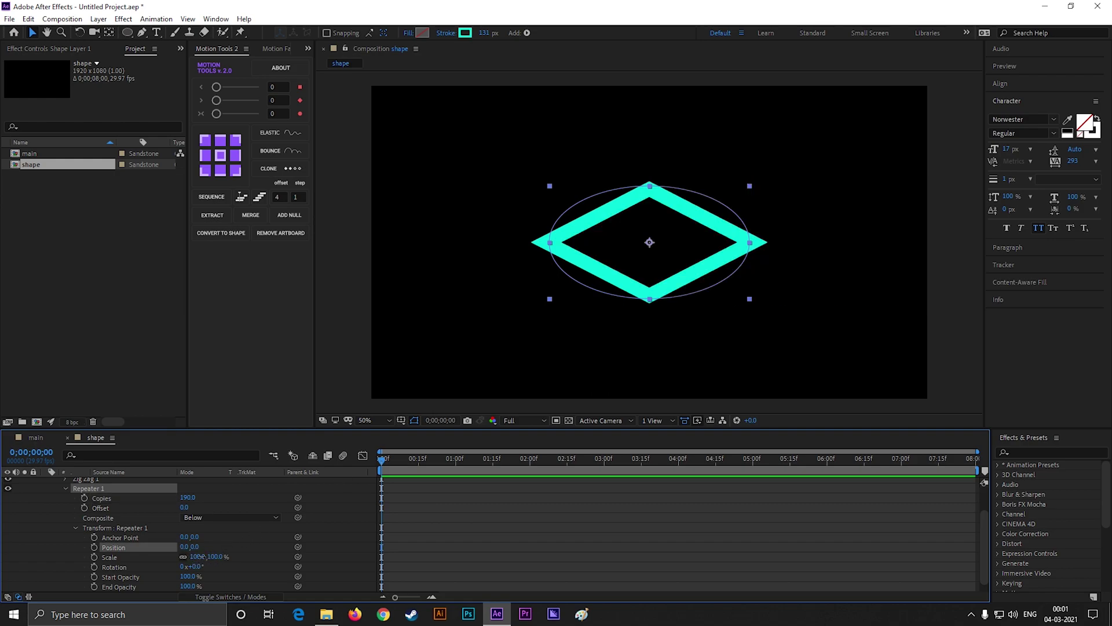
left_click_drag(218, 558, 180, 561)
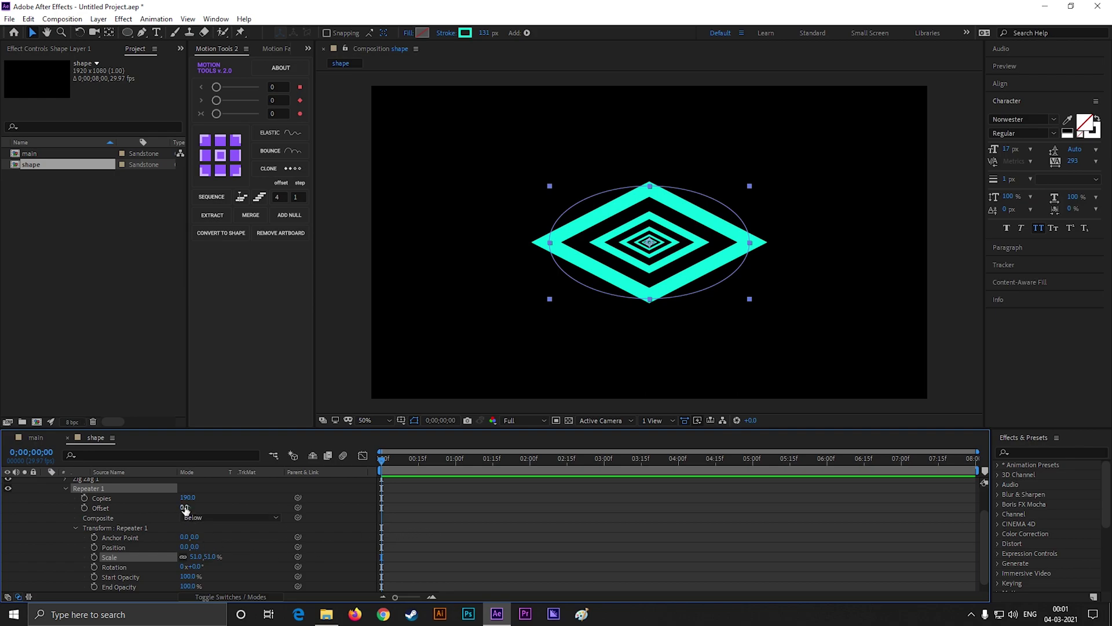
left_click_drag(184, 507, 184, 508)
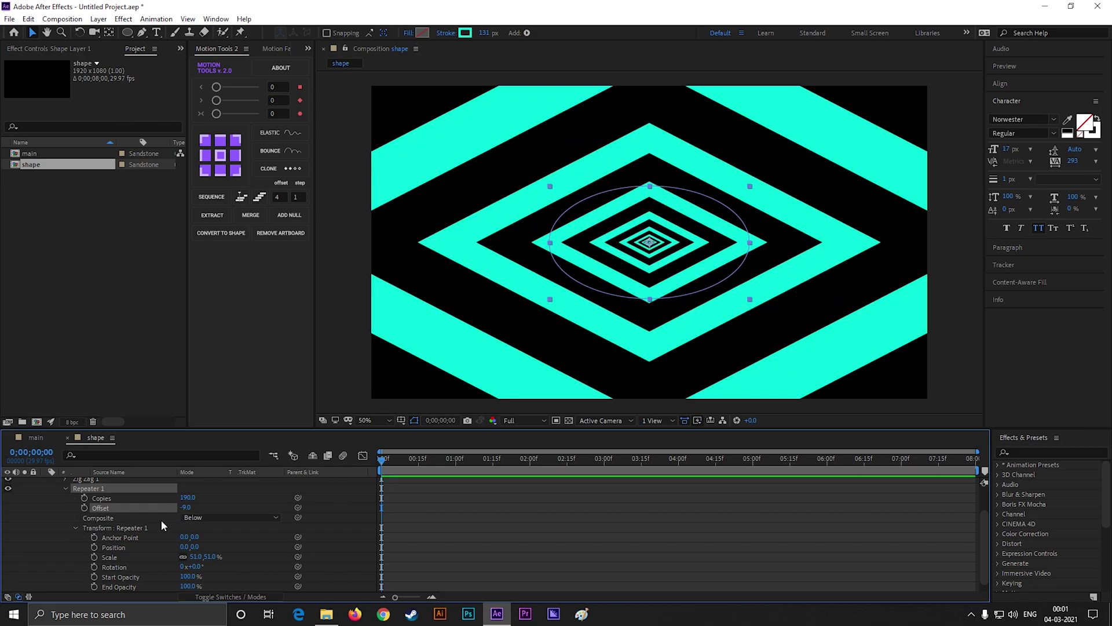
Keyframe Repeater Offset from -9 at the start to about -21 at the last frame, then preview
left_click(84, 508)
left_click_drag(382, 460, 1007, 475)
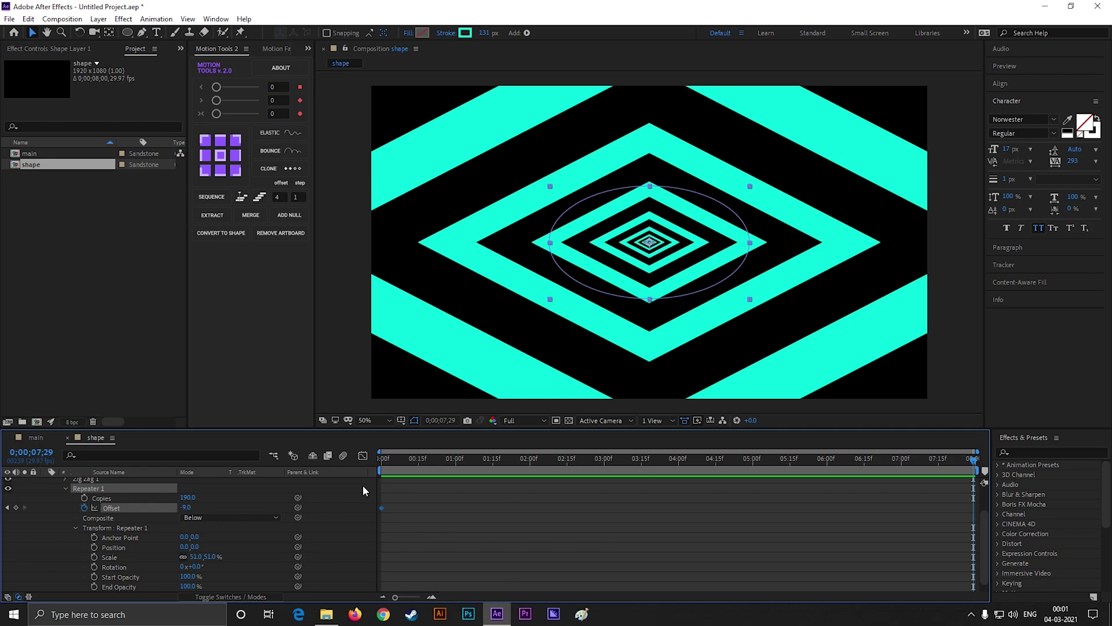
left_click_drag(185, 507, 179, 508)
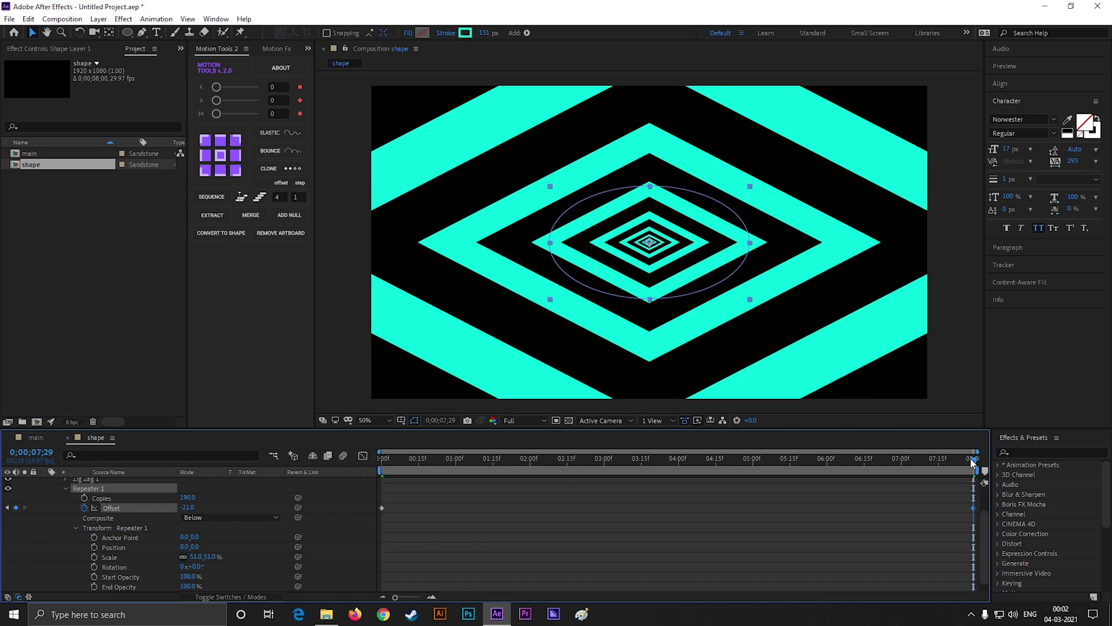
key("space")
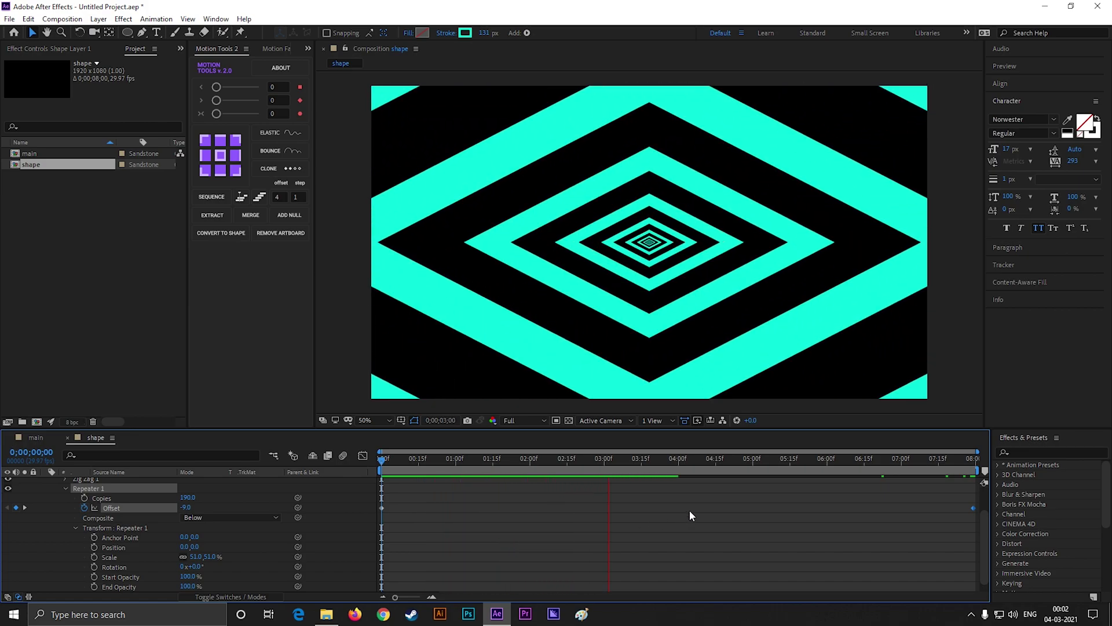
key("space")
Adjust the ending Offset keyframe to -15 and preview the tunnel again
key("End")
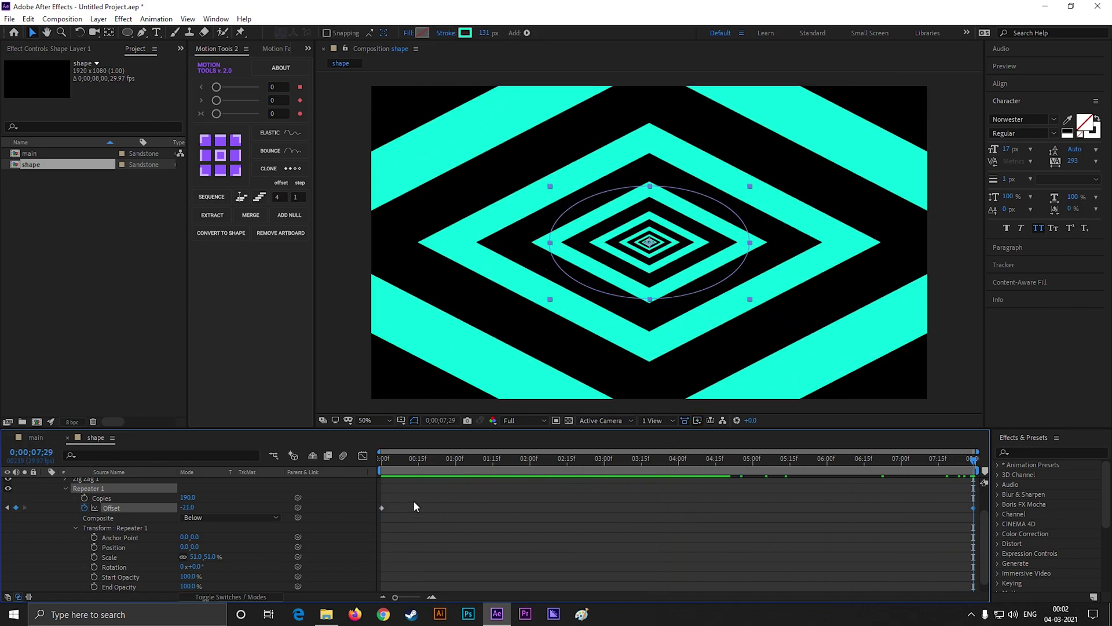
left_click_drag(189, 512, 194, 508)
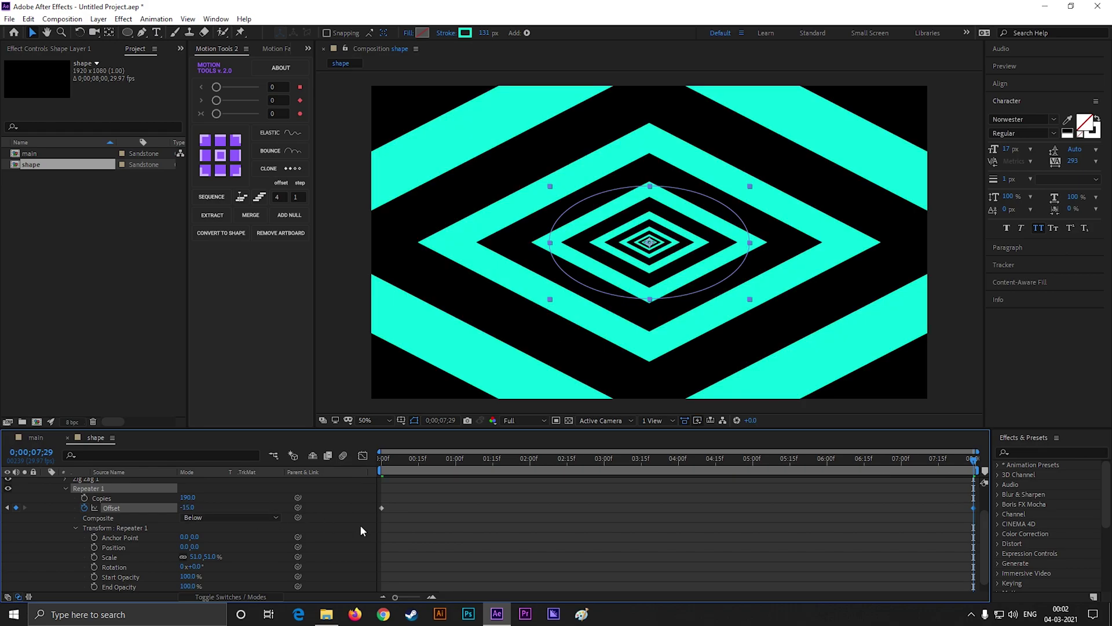
key("space")
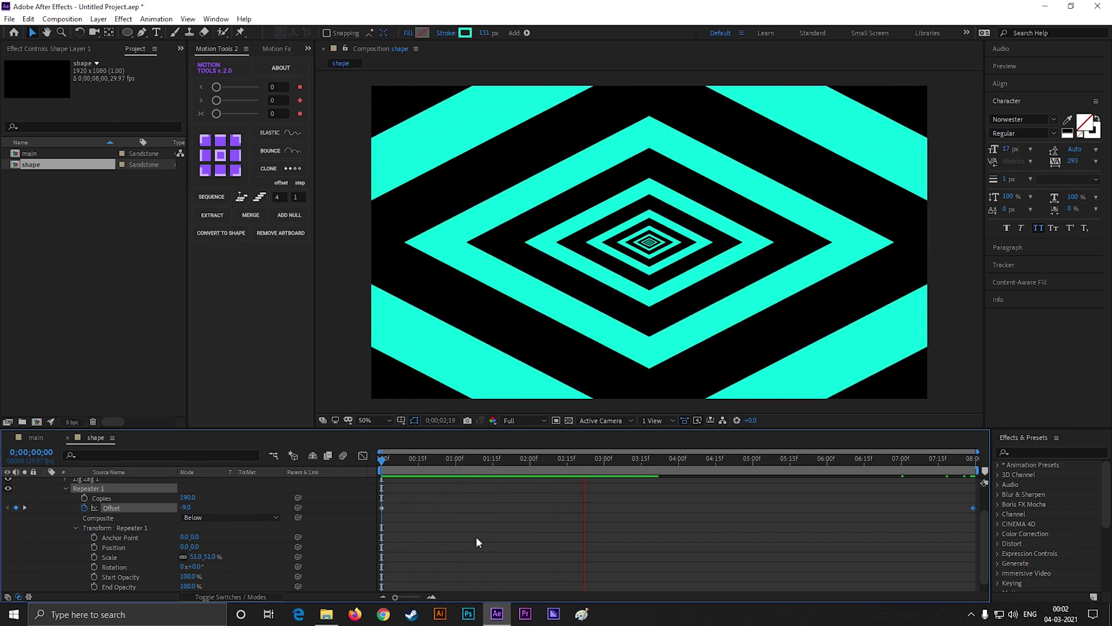
key("space")
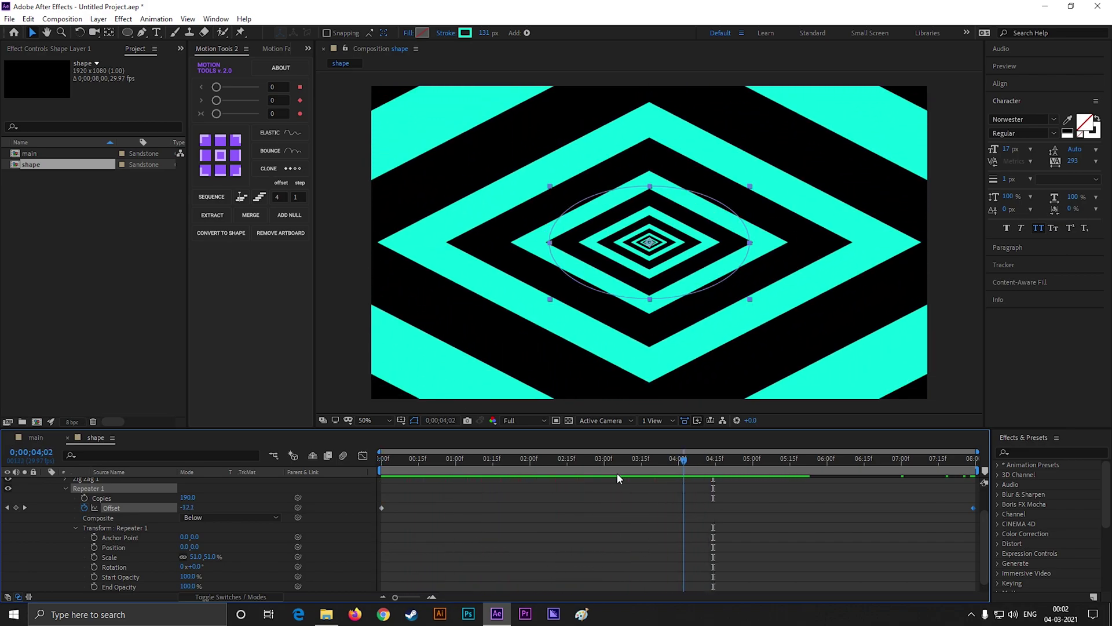
left_click(632, 459)
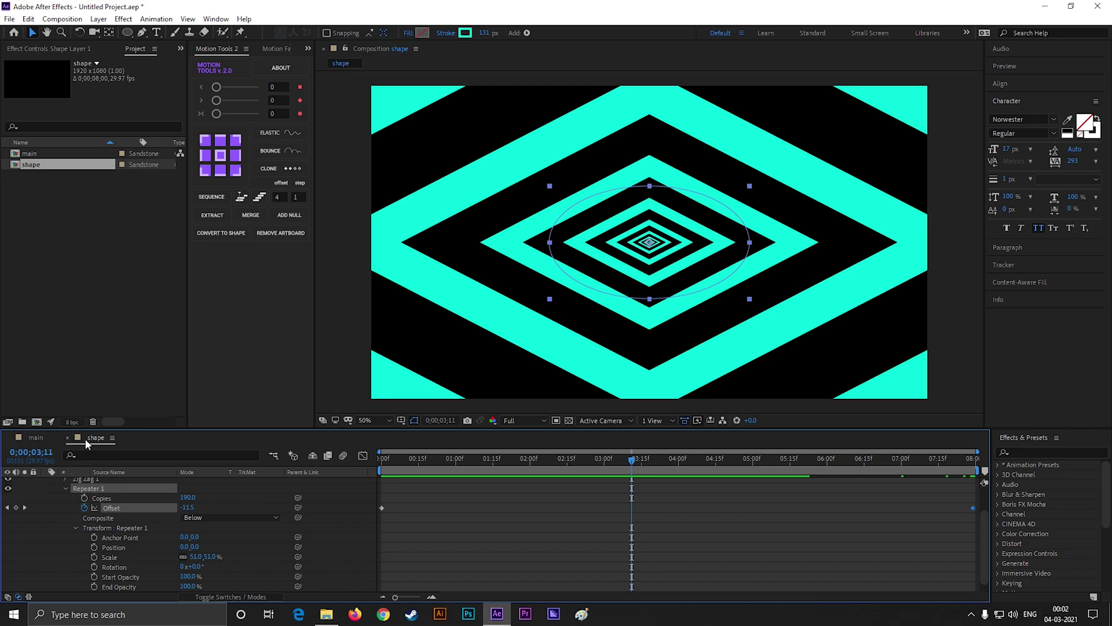
Place the shape composition into the main composition's timeline
left_click(35, 437)
left_click_drag(31, 155, 154, 529)
left_click_drag(35, 162, 161, 530)
Add a white solid named BG and move it beneath the shape layer
right_click(161, 535)
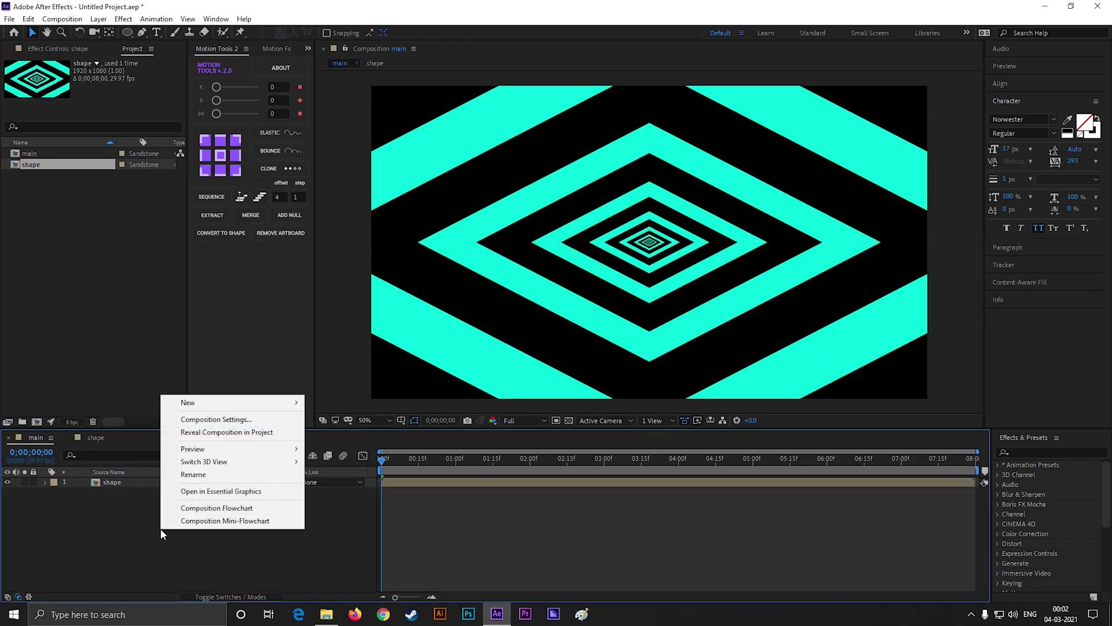
mouse_move(190, 401)
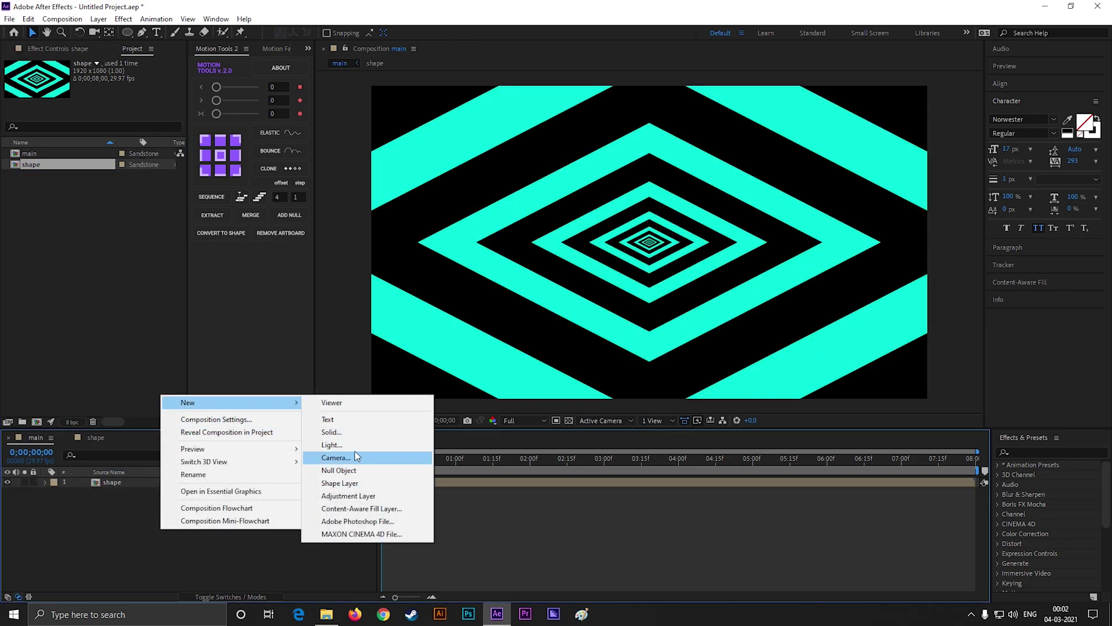
left_click(339, 432)
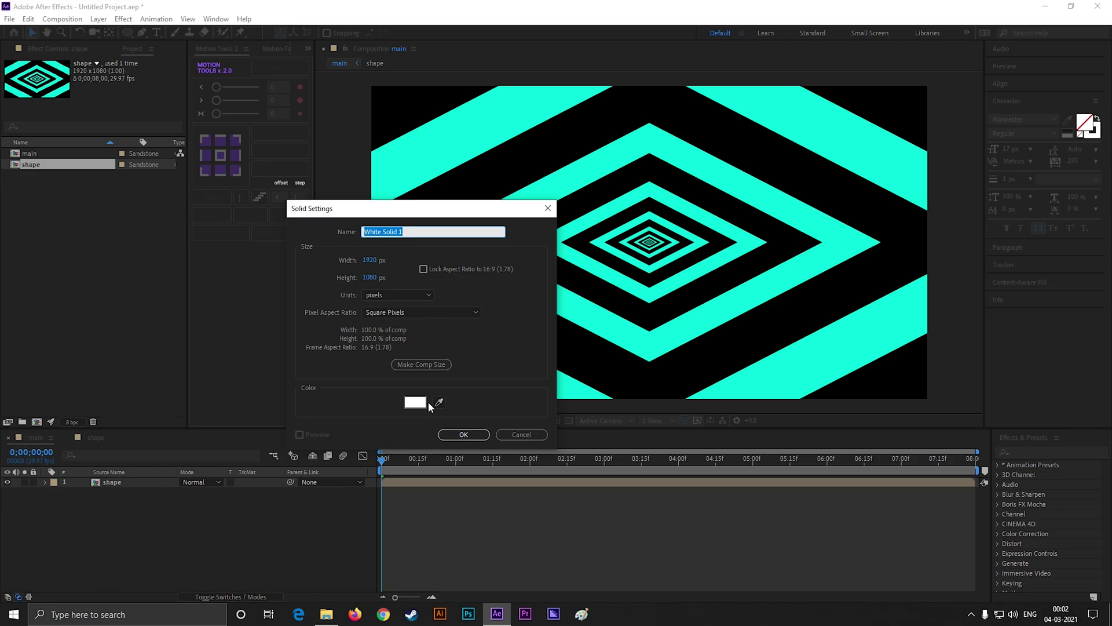
type("BG")
key("Return")
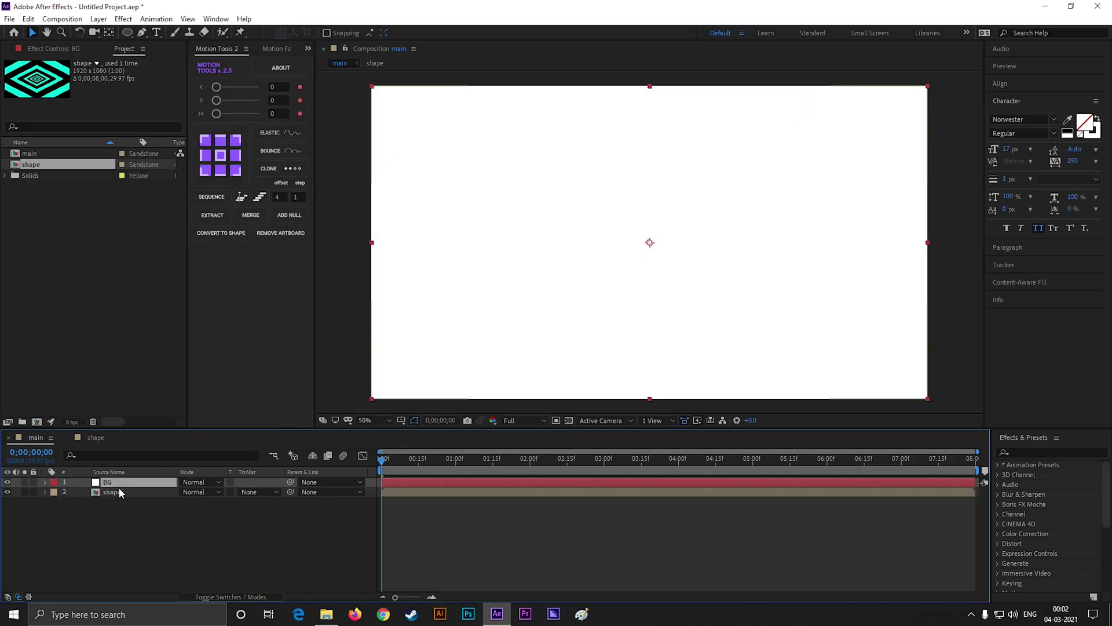
left_click_drag(119, 484, 126, 516)
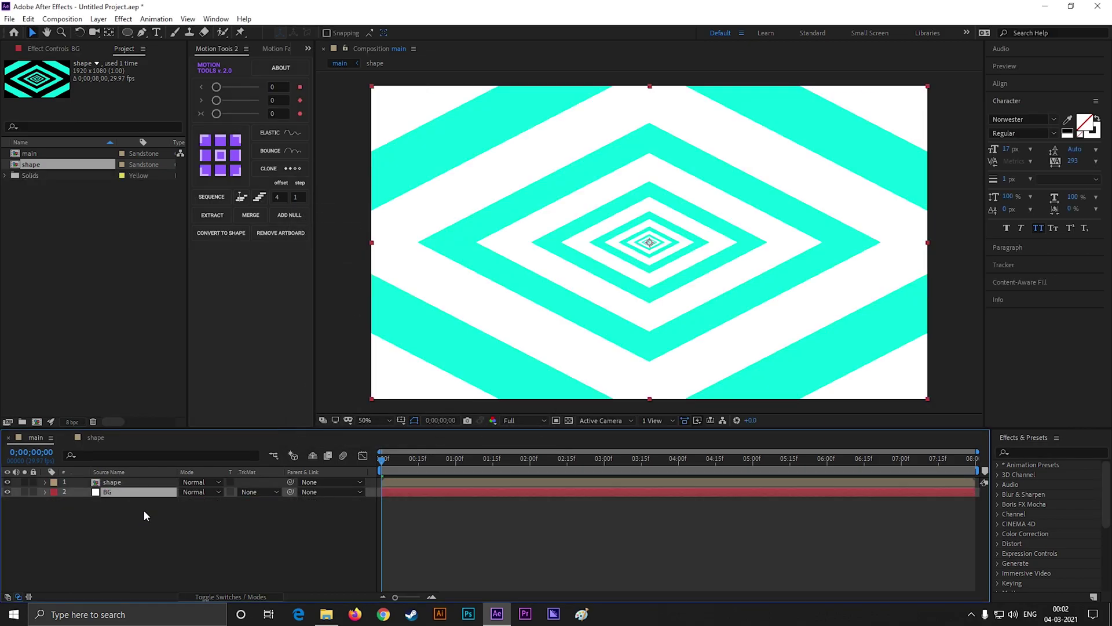
Apply the Gradient Ramp effect to the BG layer
left_click(1025, 453)
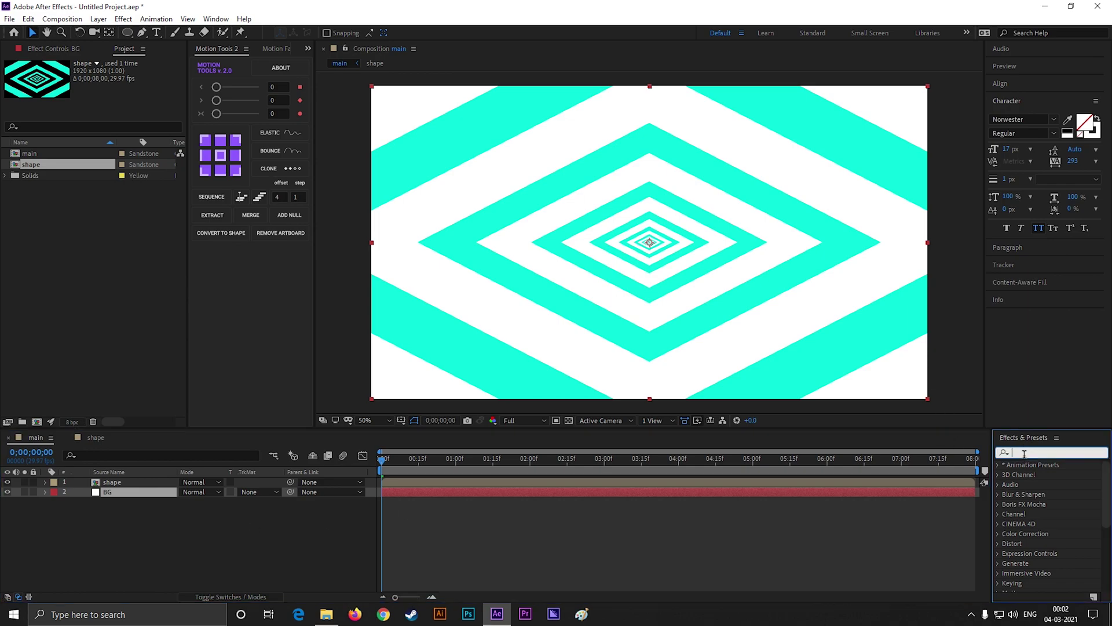
type("gra")
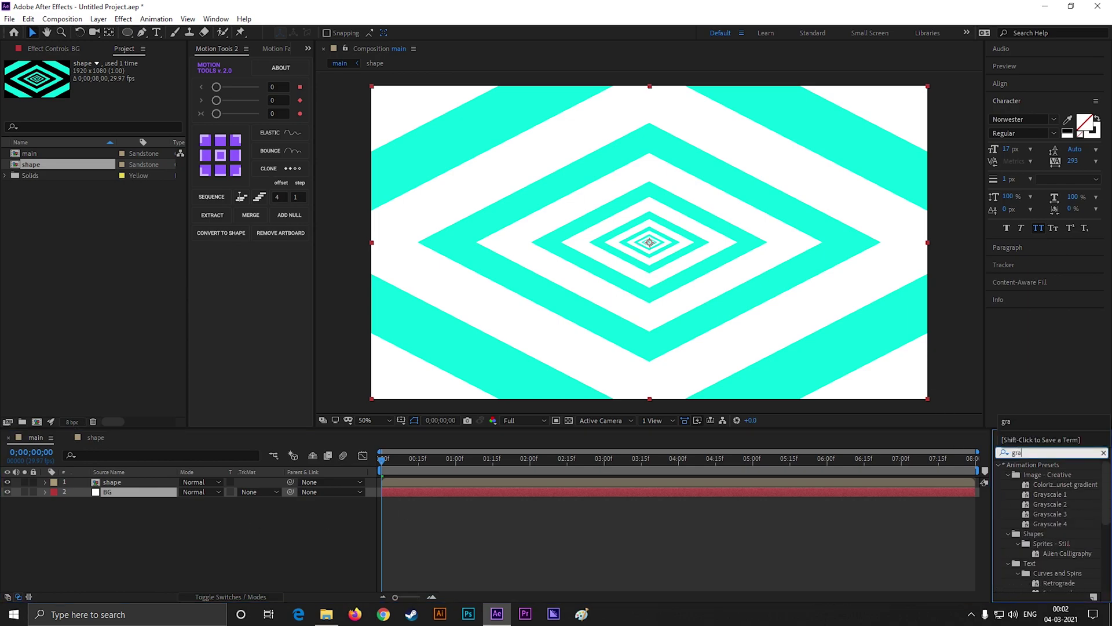
key("BackSpace")
type("e")
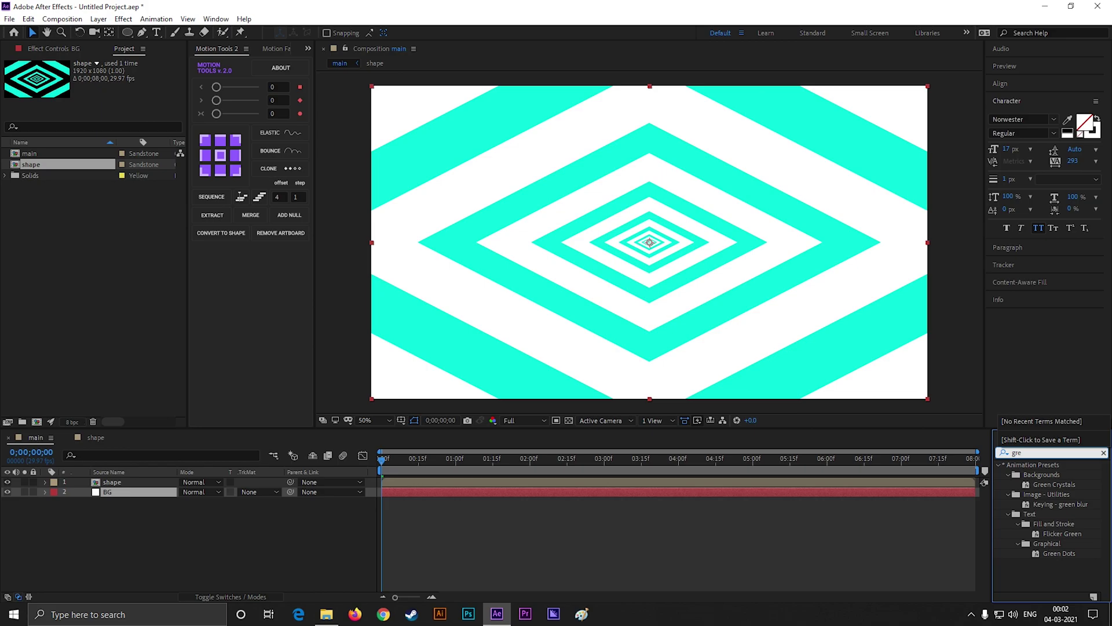
key("BackSpace")
key("BackSpace")
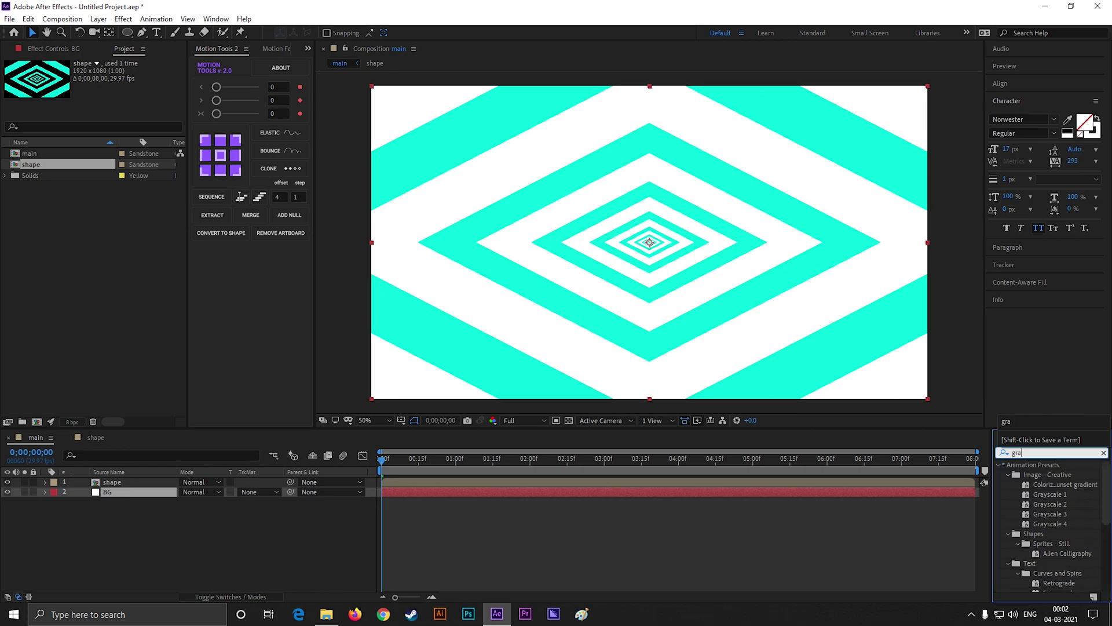
type("adi")
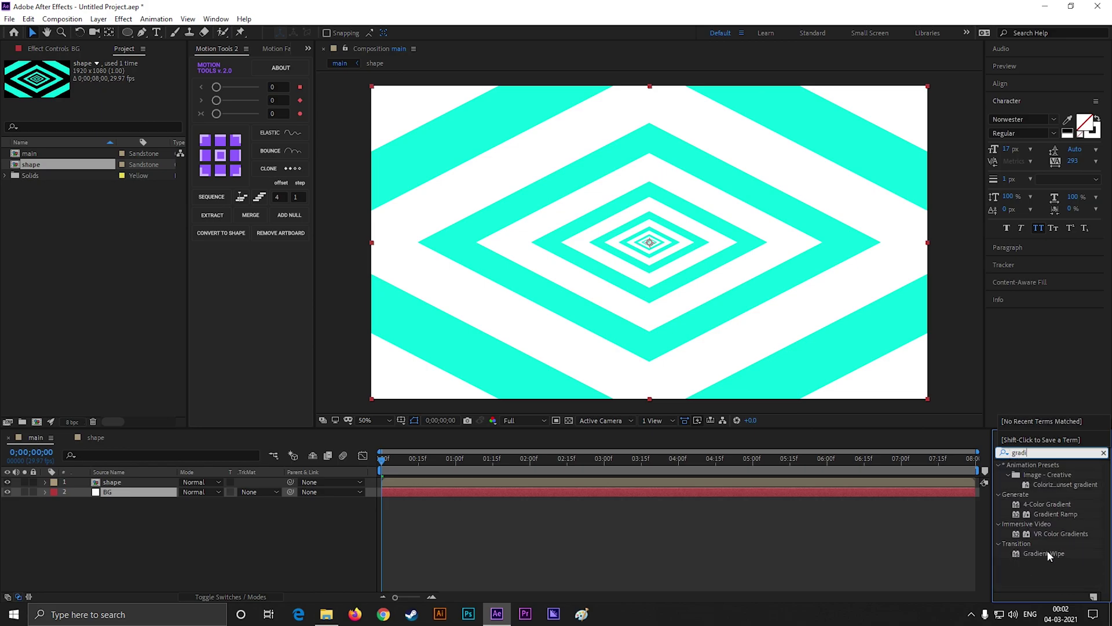
left_click_drag(1055, 515, 163, 510)
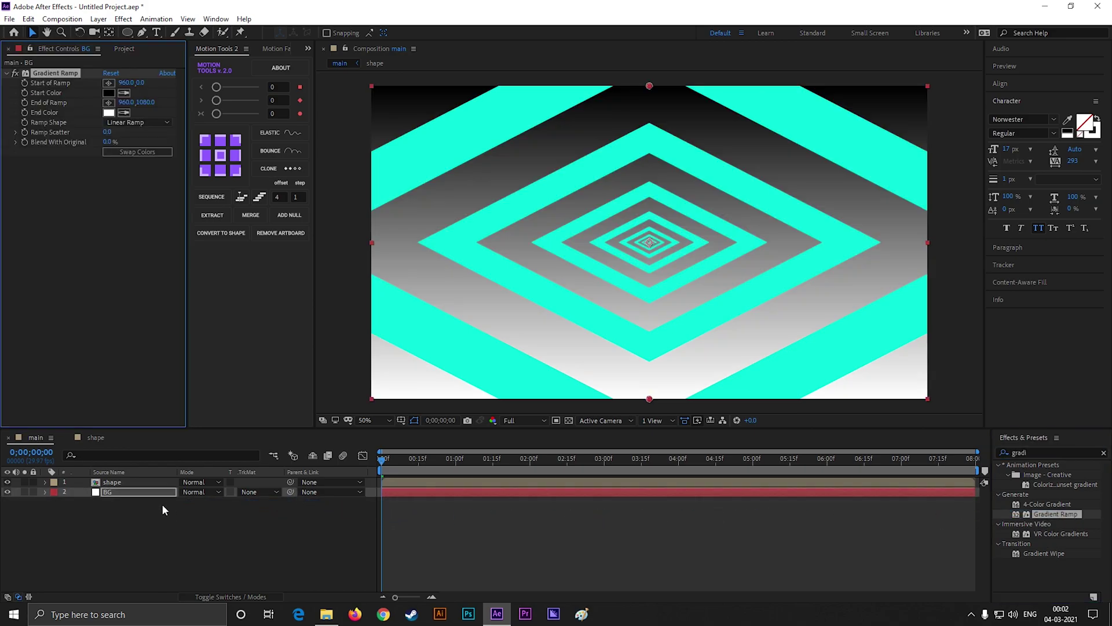
Set the ramp's Start Color to a brighter pink and End Color to 160404
left_click(108, 93)
left_click(299, 344)
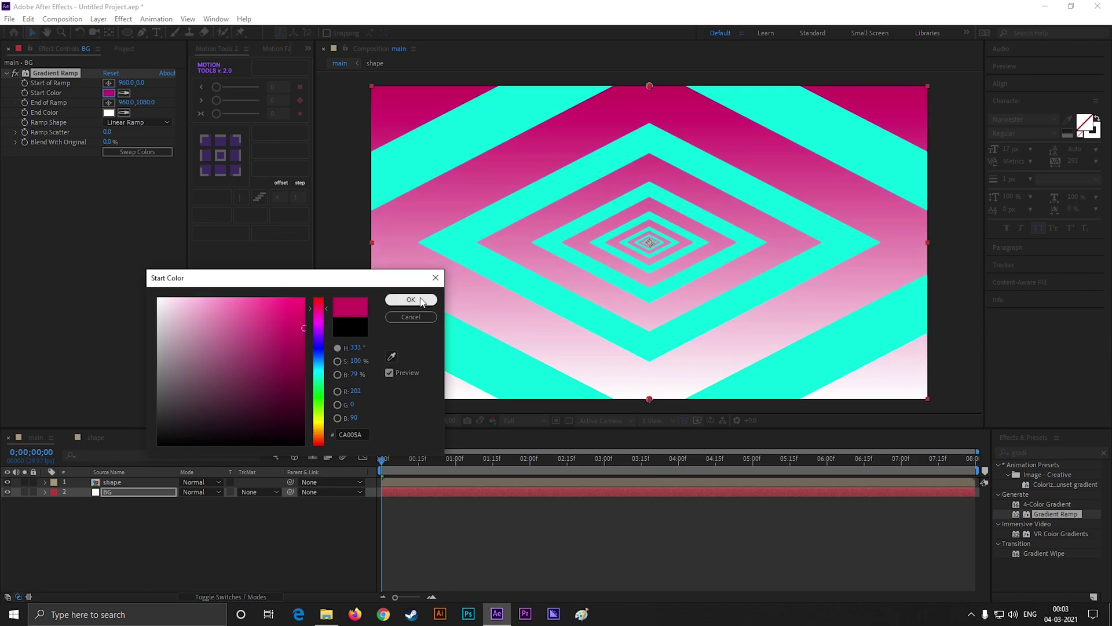
left_click(303, 308)
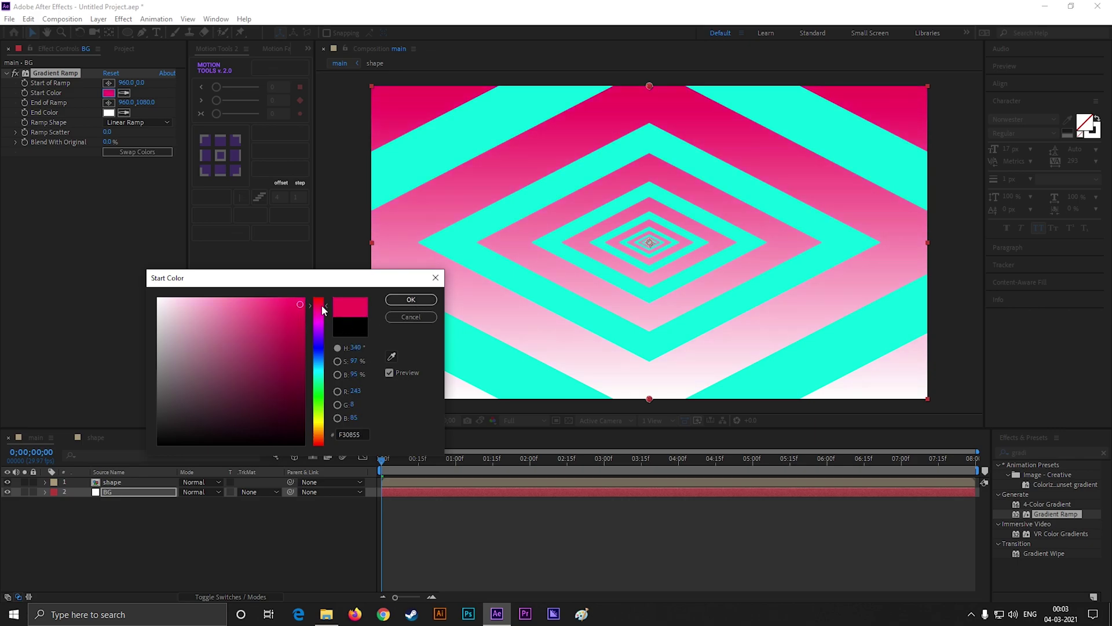
left_click(411, 299)
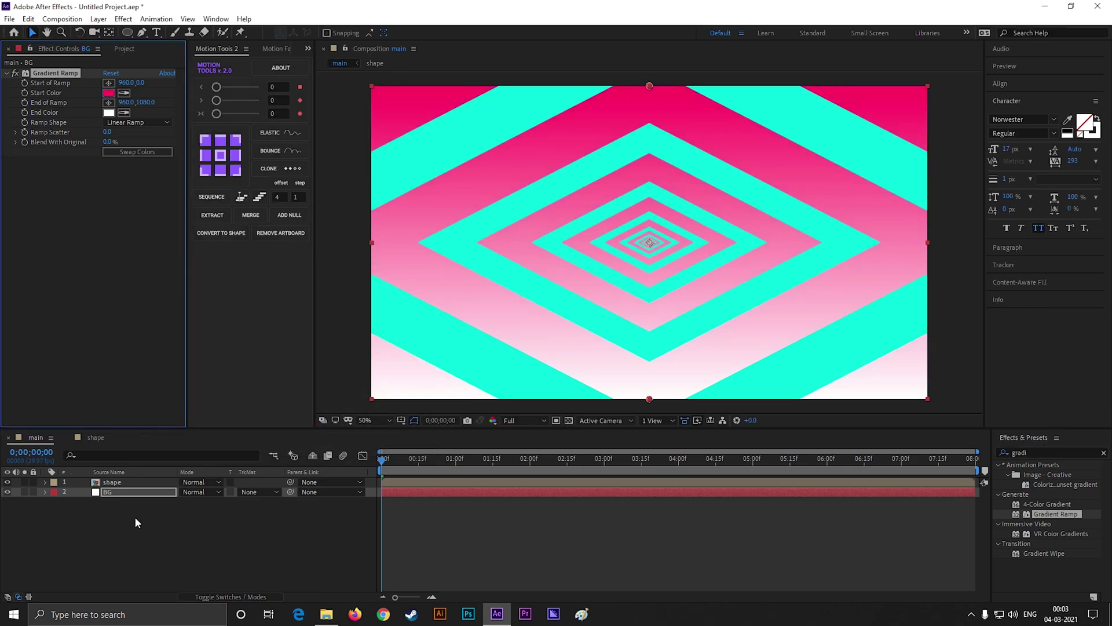
left_click(133, 492)
left_click(108, 113)
left_click(281, 433)
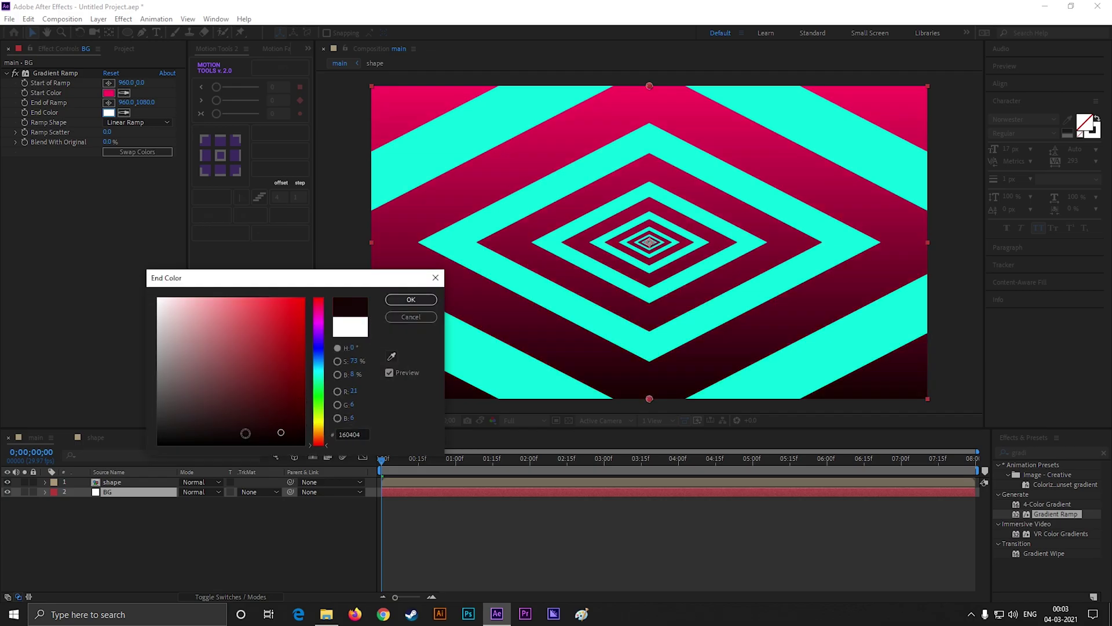
left_click(397, 318)
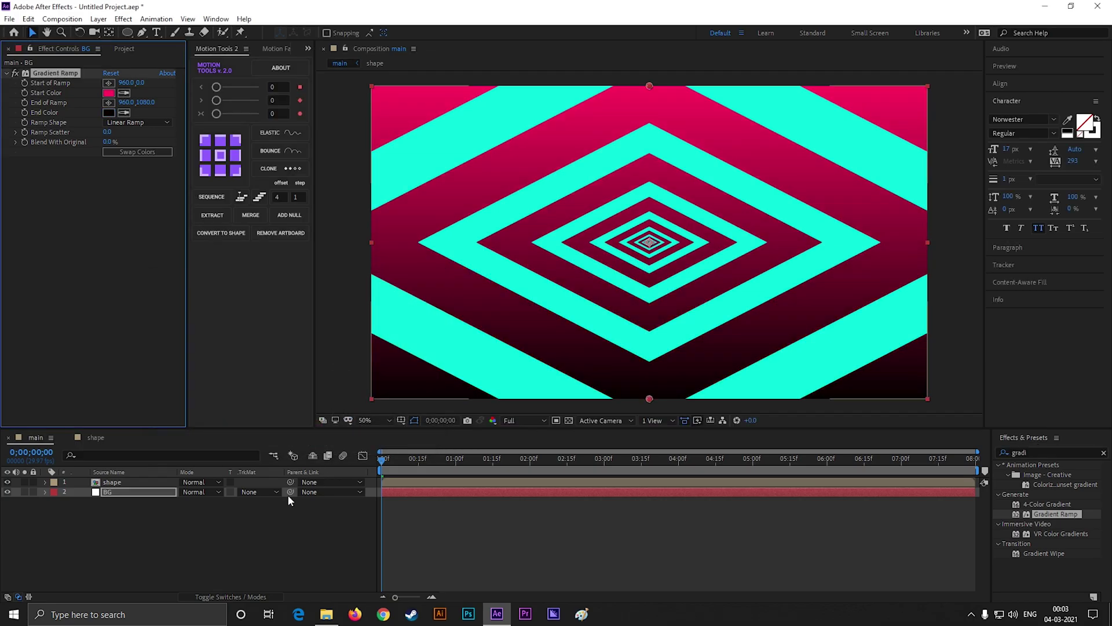
Set the shape layer's blending mode to Overlay over the gradient
left_click(142, 498)
left_click(133, 482)
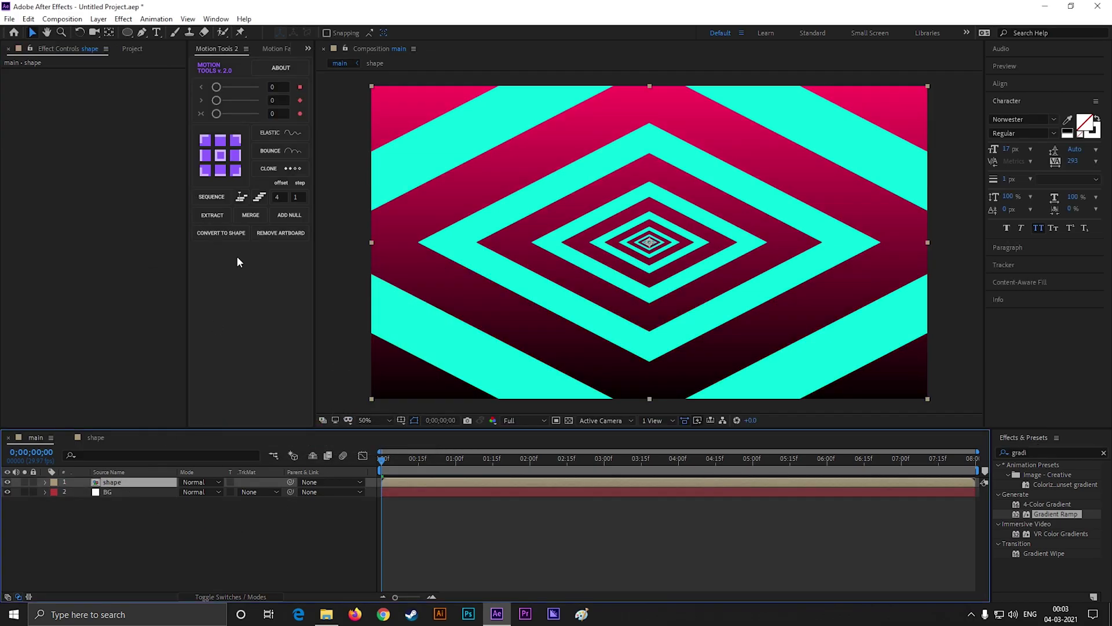
left_click(239, 492)
left_click(275, 521)
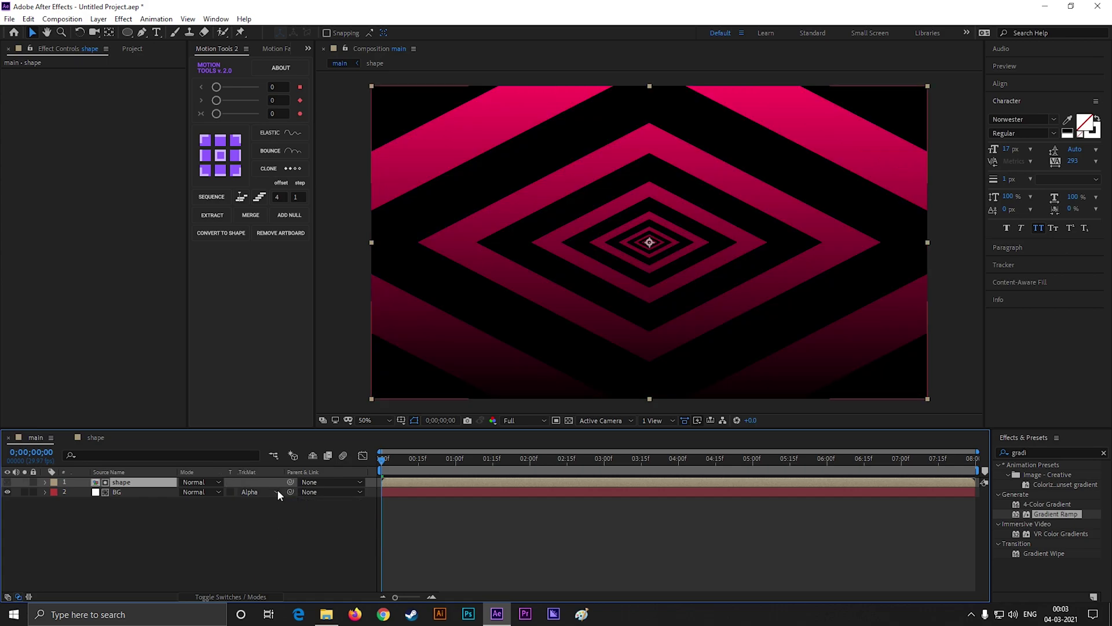
key("ctrl+z")
left_click(200, 482)
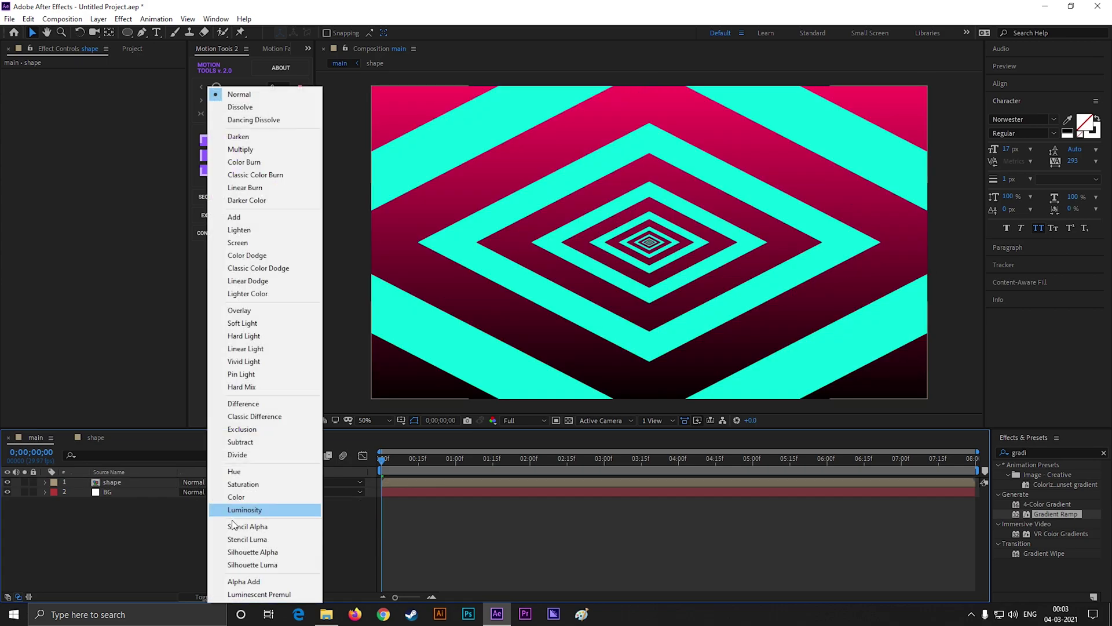
left_click(244, 314)
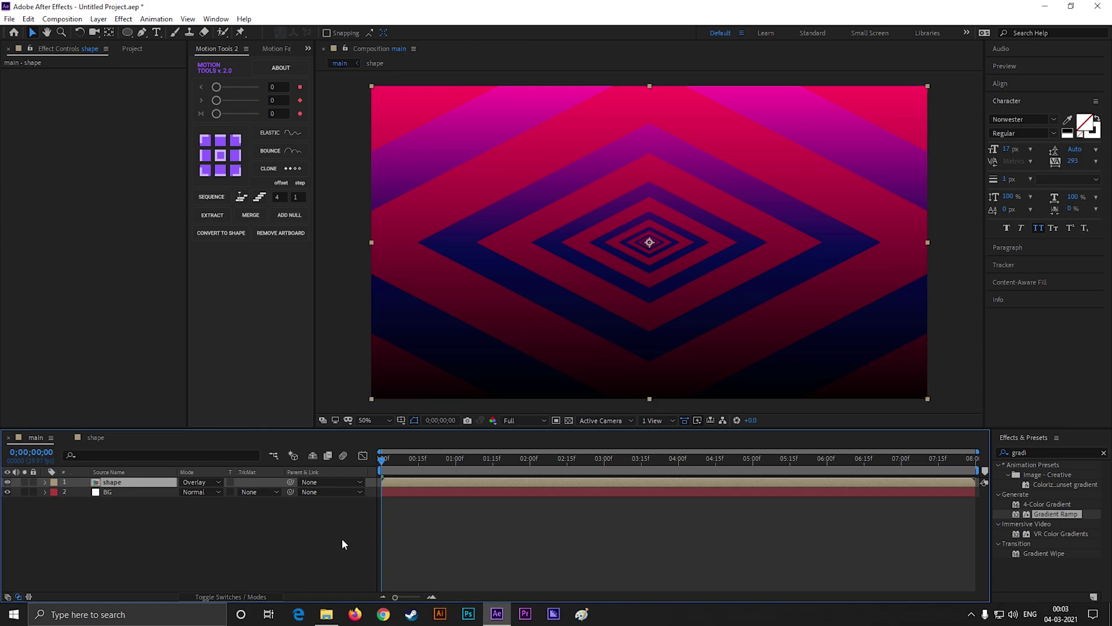
left_click(107, 492)
left_click(109, 92)
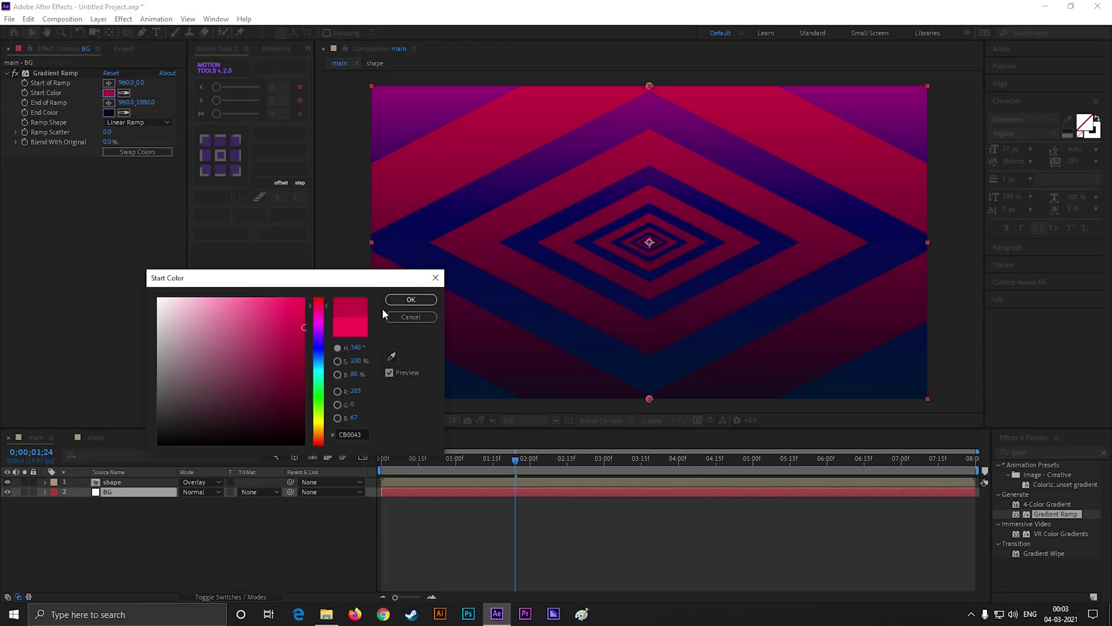
key("Return")
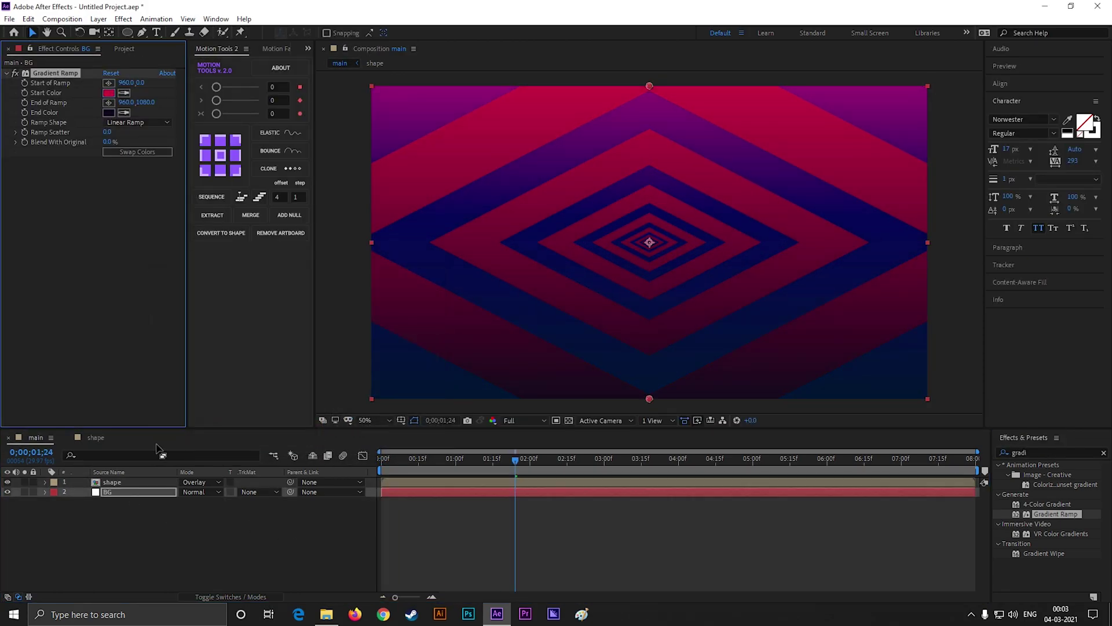
Change the diamonds' stroke colour to white in the shape comp, then preview main
left_click(99, 439)
left_click(465, 33)
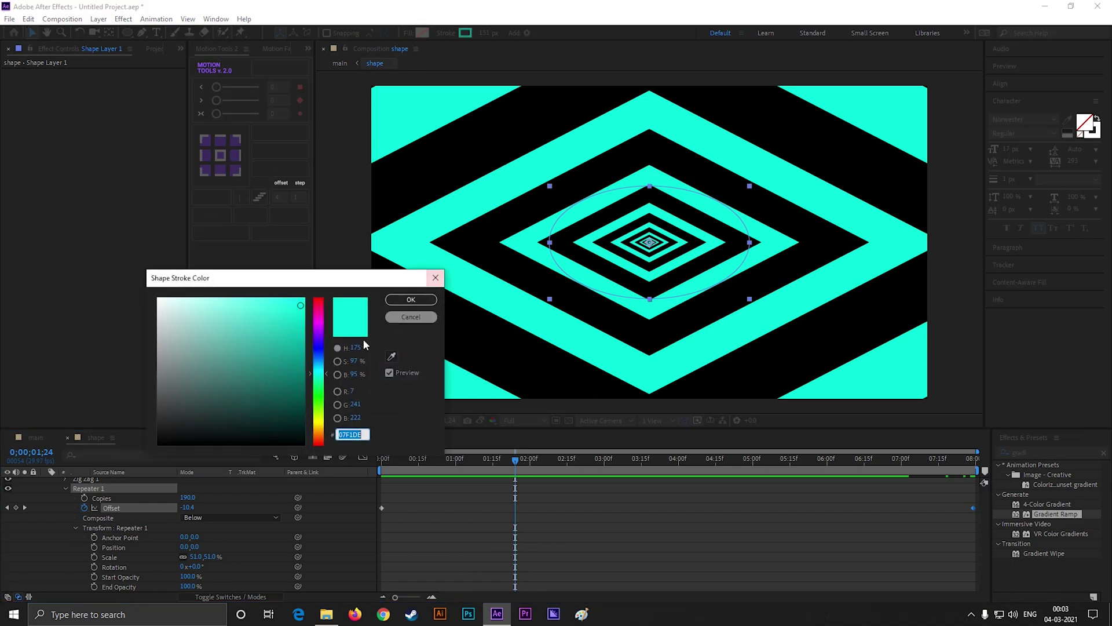
left_click_drag(289, 291, 157, 292)
left_click(410, 297)
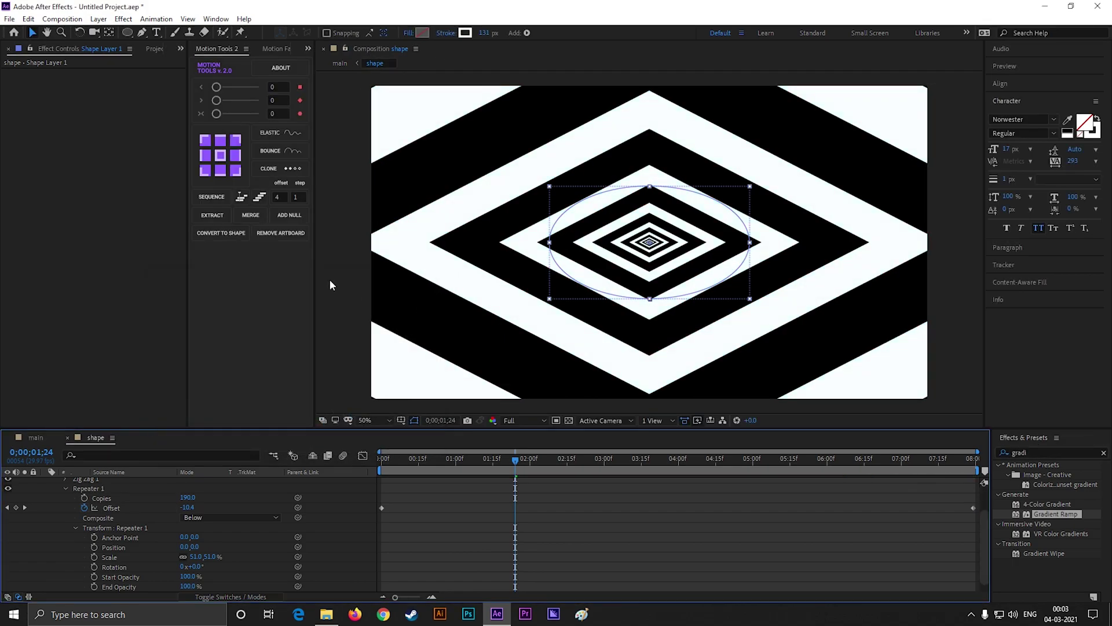
left_click(35, 437)
key("space")
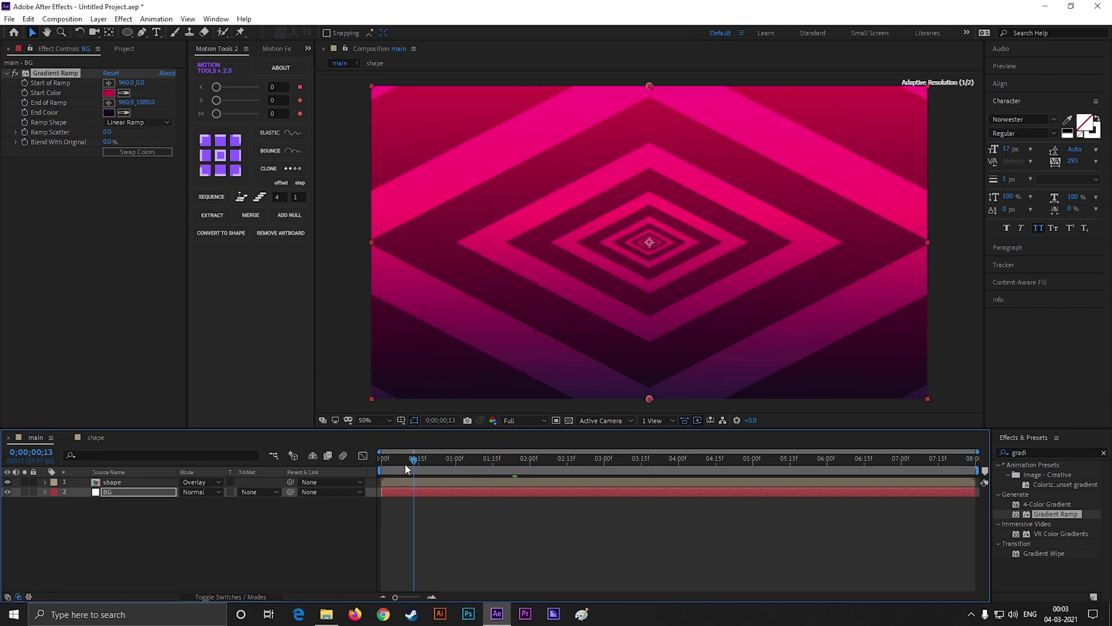
left_click(502, 558)
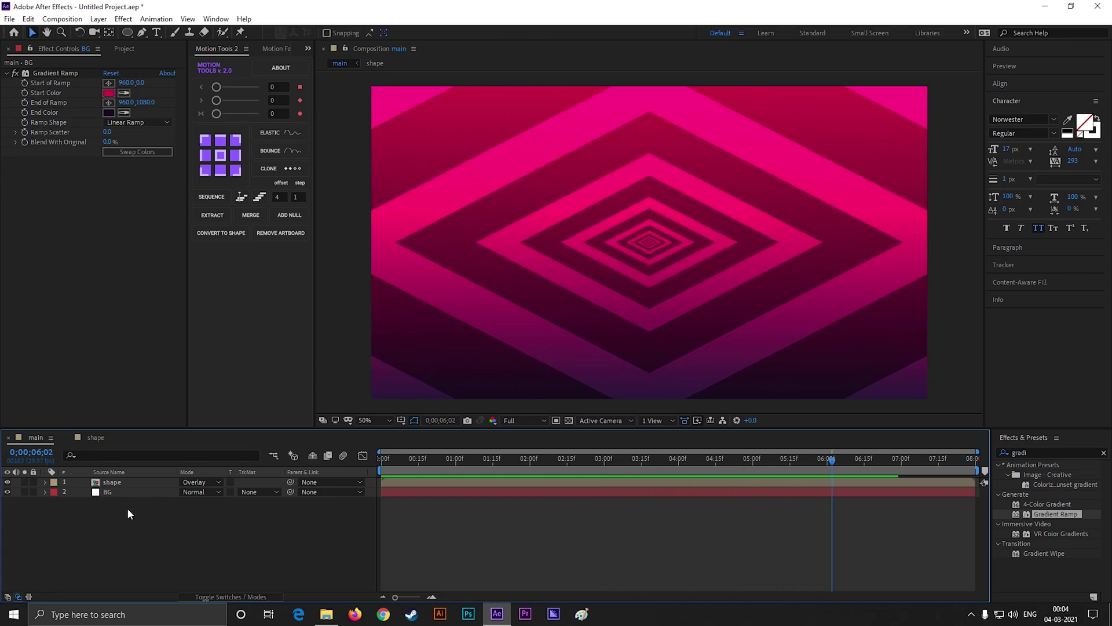
Pre-compose the shape and BG layers into Pre-comp 1
key("ctrl+Down")
mouse_move(130, 505)
left_mouse_down()
mouse_move(96, 506)
mouse_move(123, 484)
left_mouse_up()
right_click(124, 484)
left_click(174, 433)
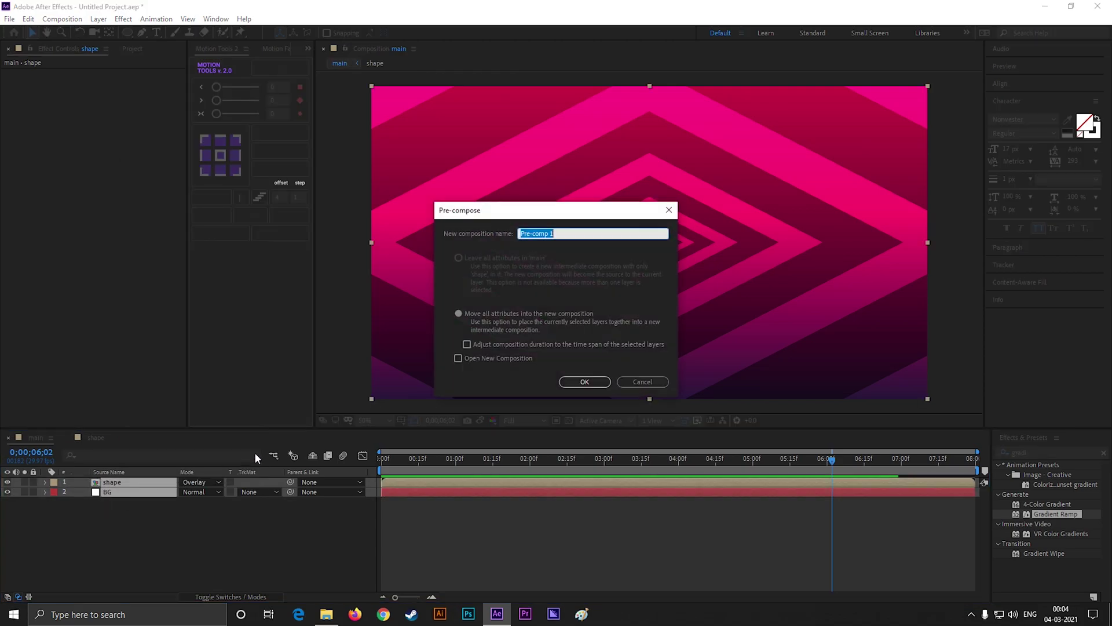
key("Return")
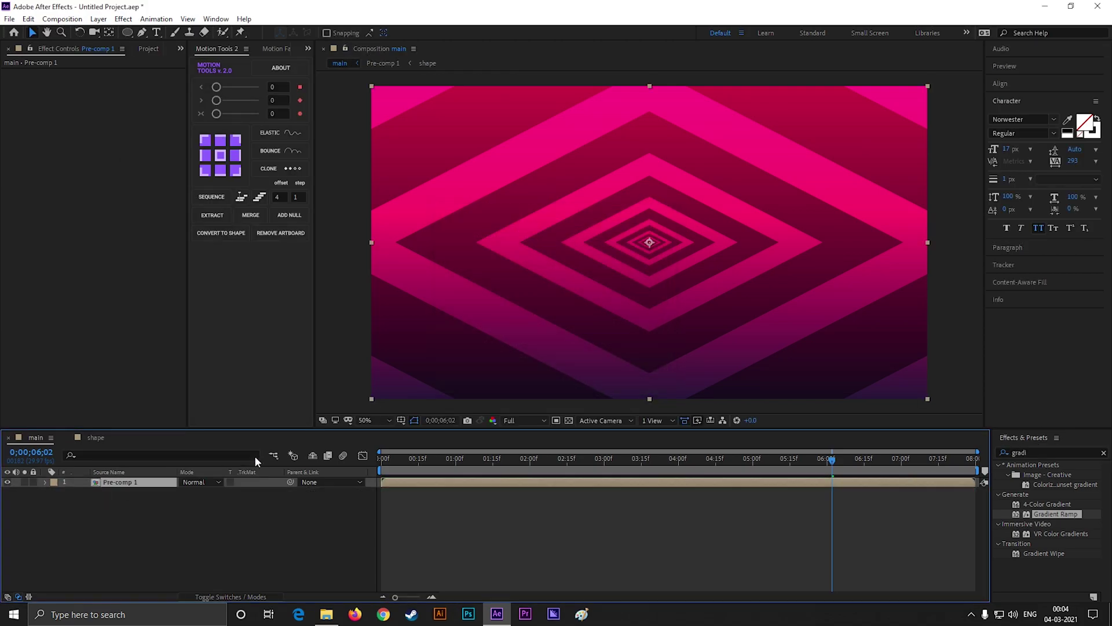
Scale Pre-comp 1 up to 432% and preview from the start
key("s")
left_click_drag(215, 492, 411, 496)
left_click_drag(649, 242, 654, 96)
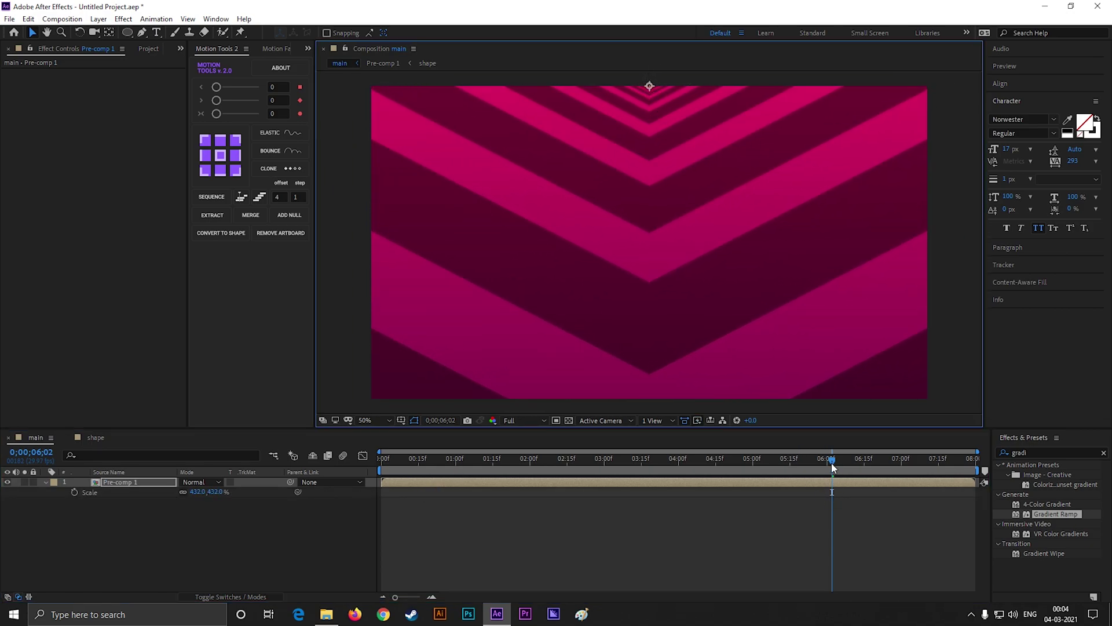
left_click_drag(832, 467, 354, 495)
key("space")
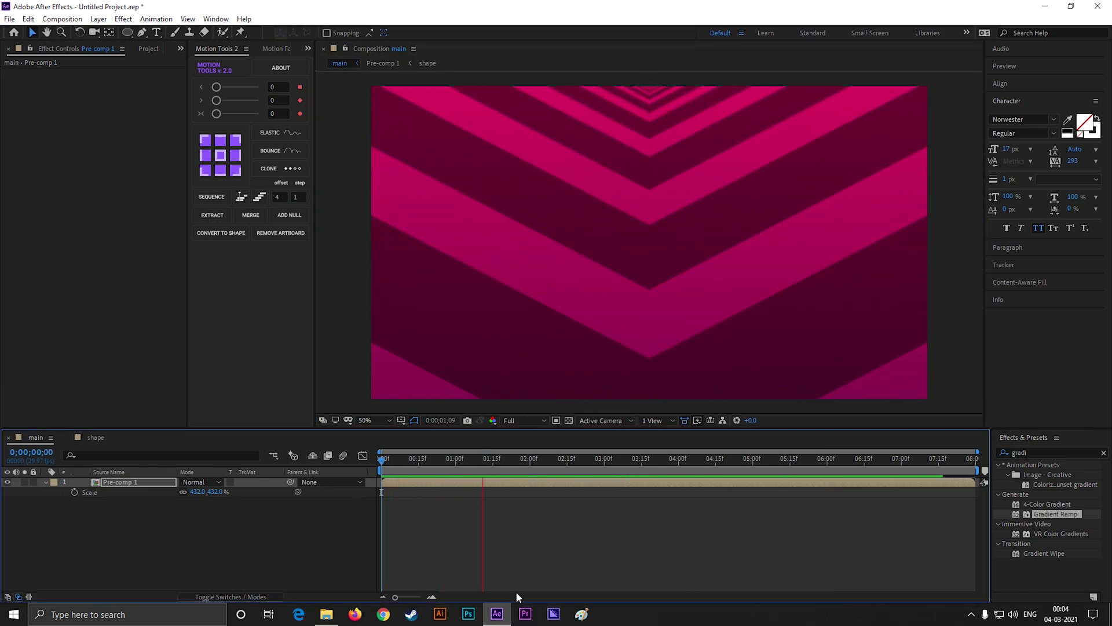
key("space")
Shift Pre-comp 1 down and toward the bottom-left so diagonal stripes fill the frame
left_click_drag(645, 218, 633, 533)
key("space")
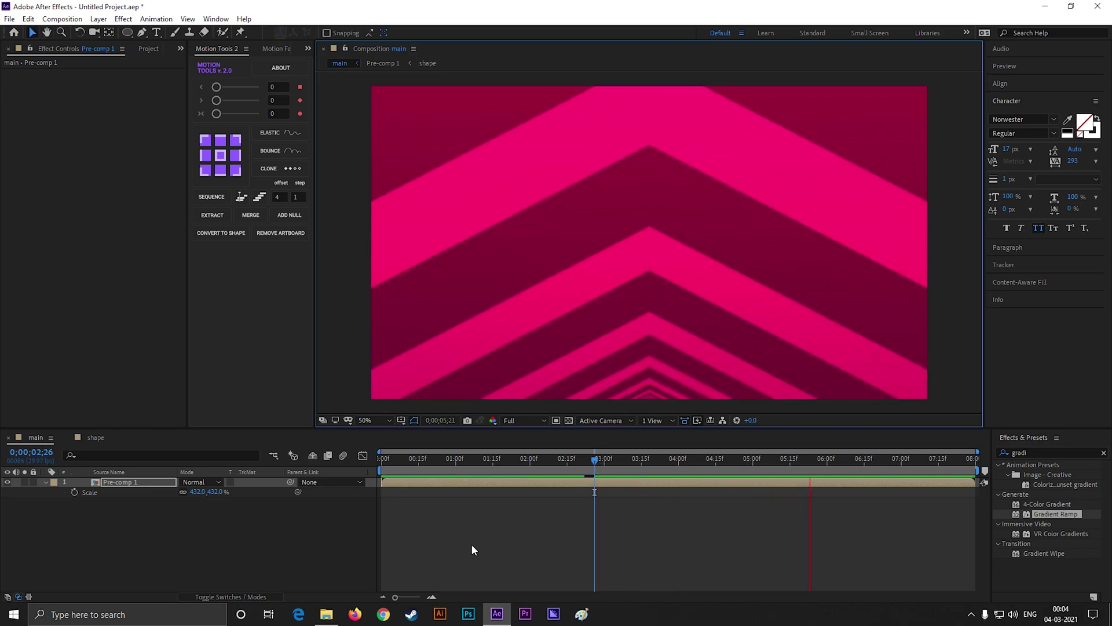
key("space")
left_click_drag(579, 330, 311, 330)
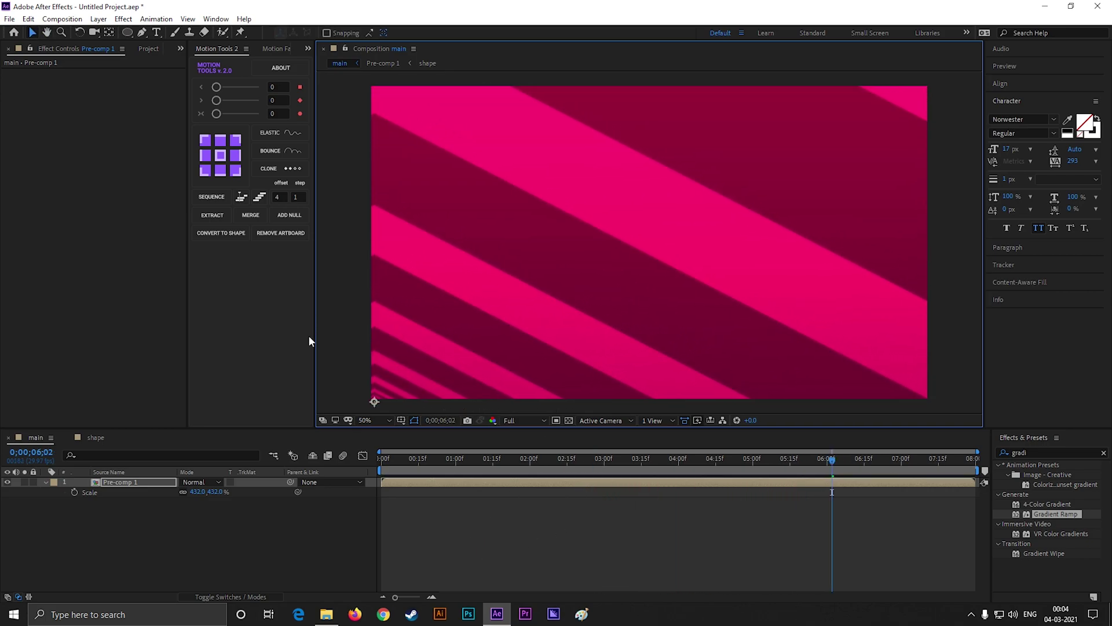
key("space")
Replay the preview from about one second in to check the upward chevrons
key("space")
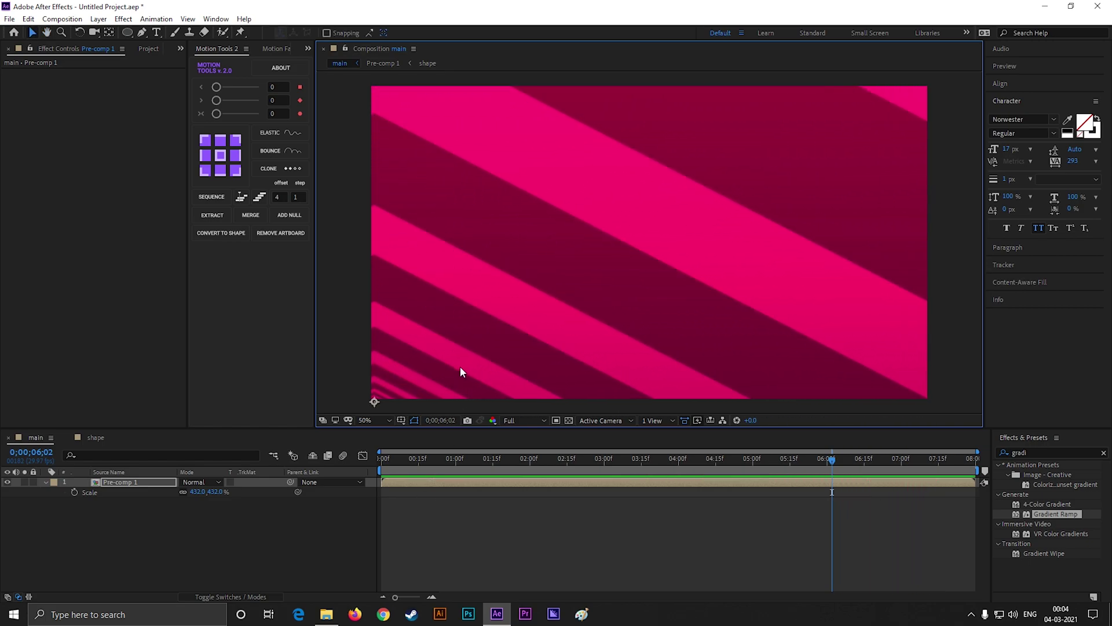
key("space")
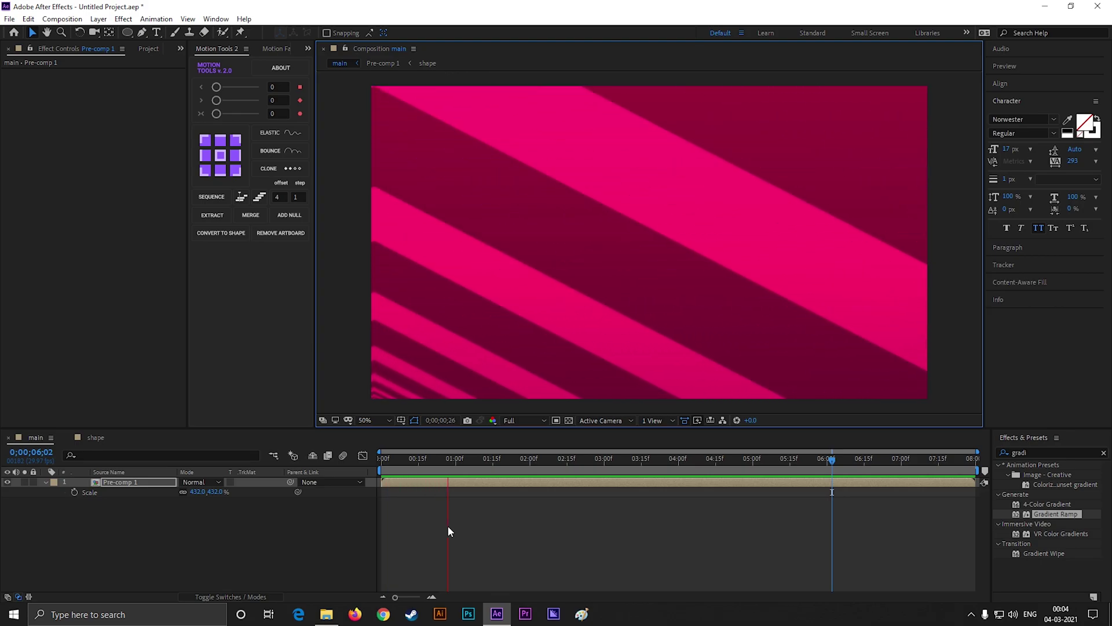
left_click(468, 471)
key("space")
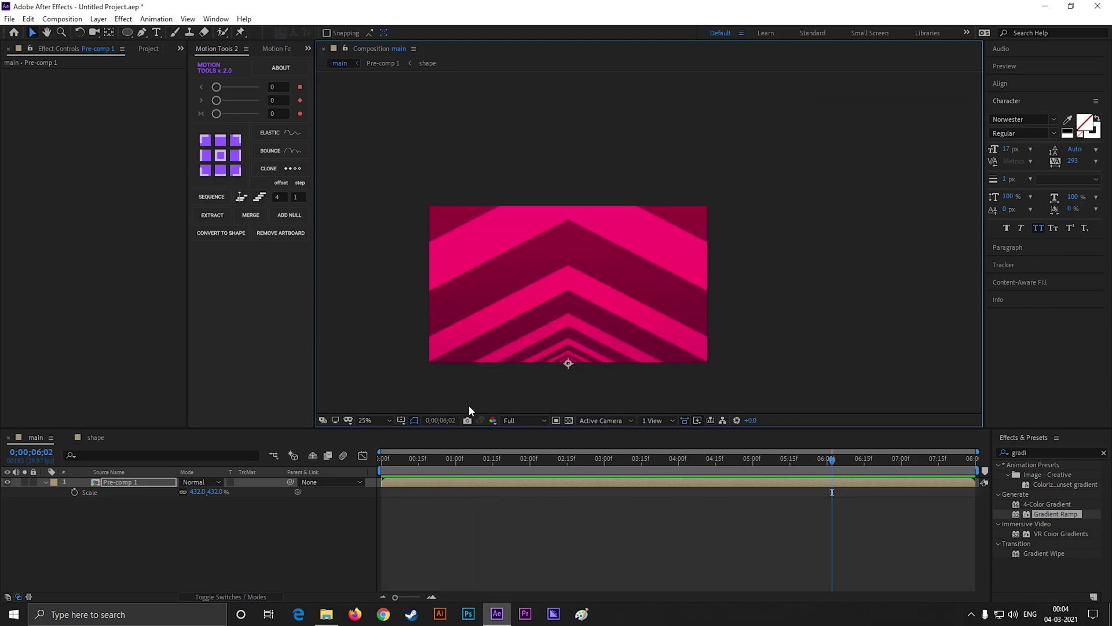